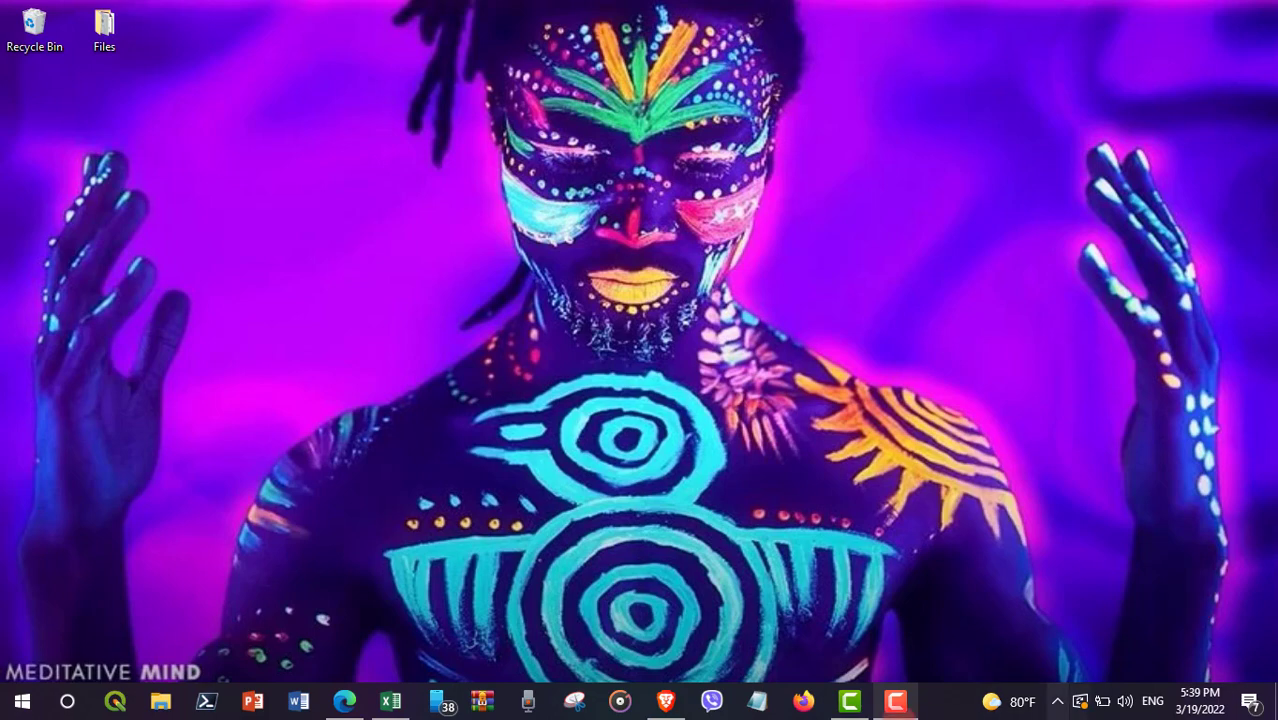
# Step: Bring up the Google Doc and review citations [1] and [2] and the empty References line
pyautogui.click(665, 701)
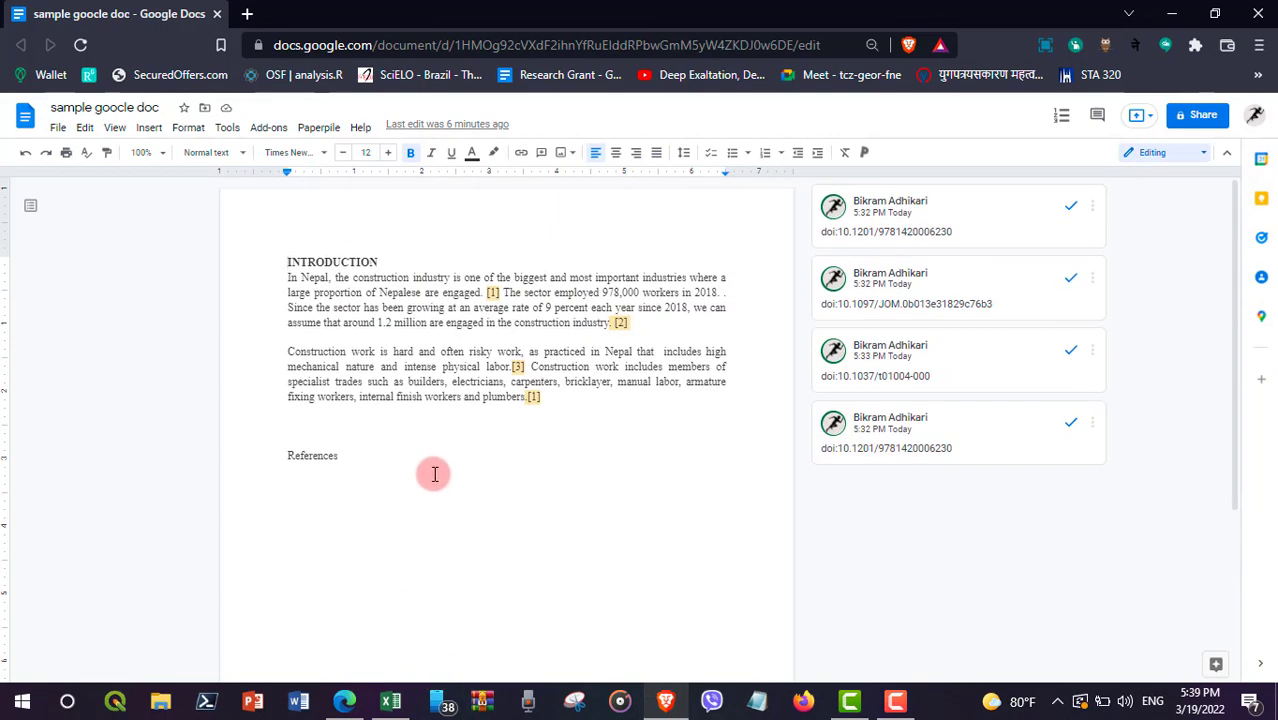
pyautogui.click(490, 292)
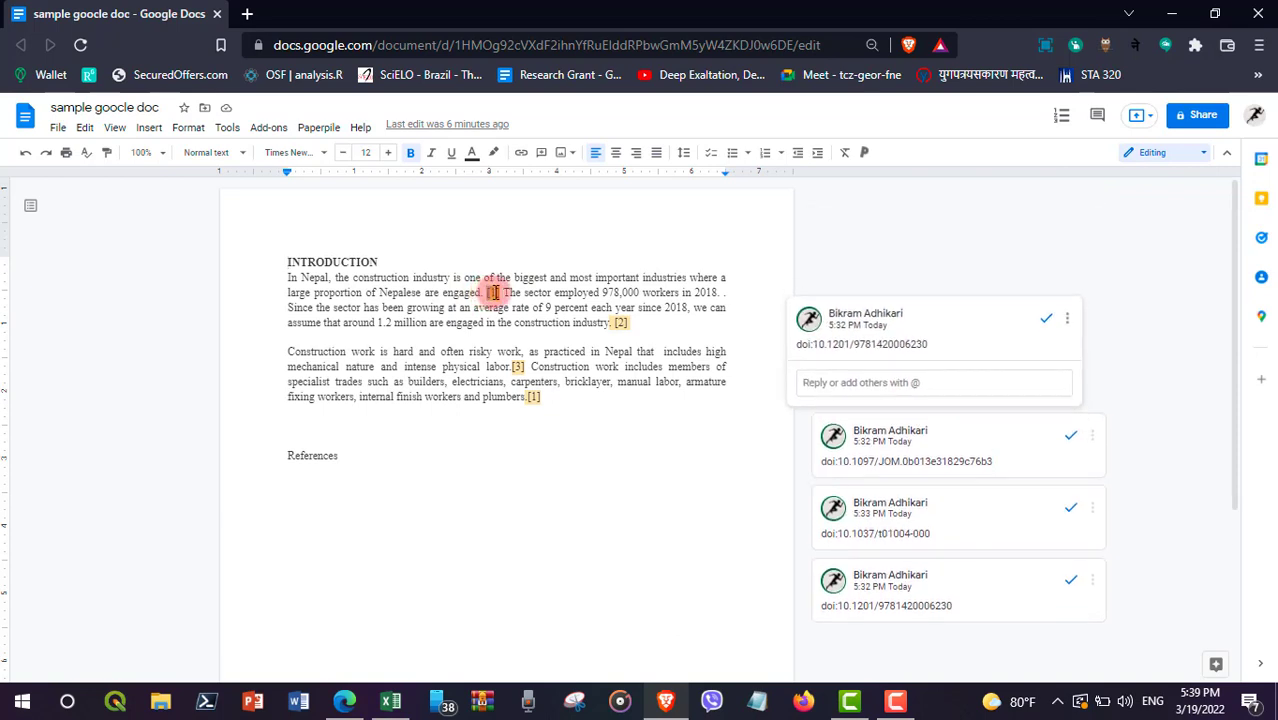
pyautogui.doubleClick(616, 323)
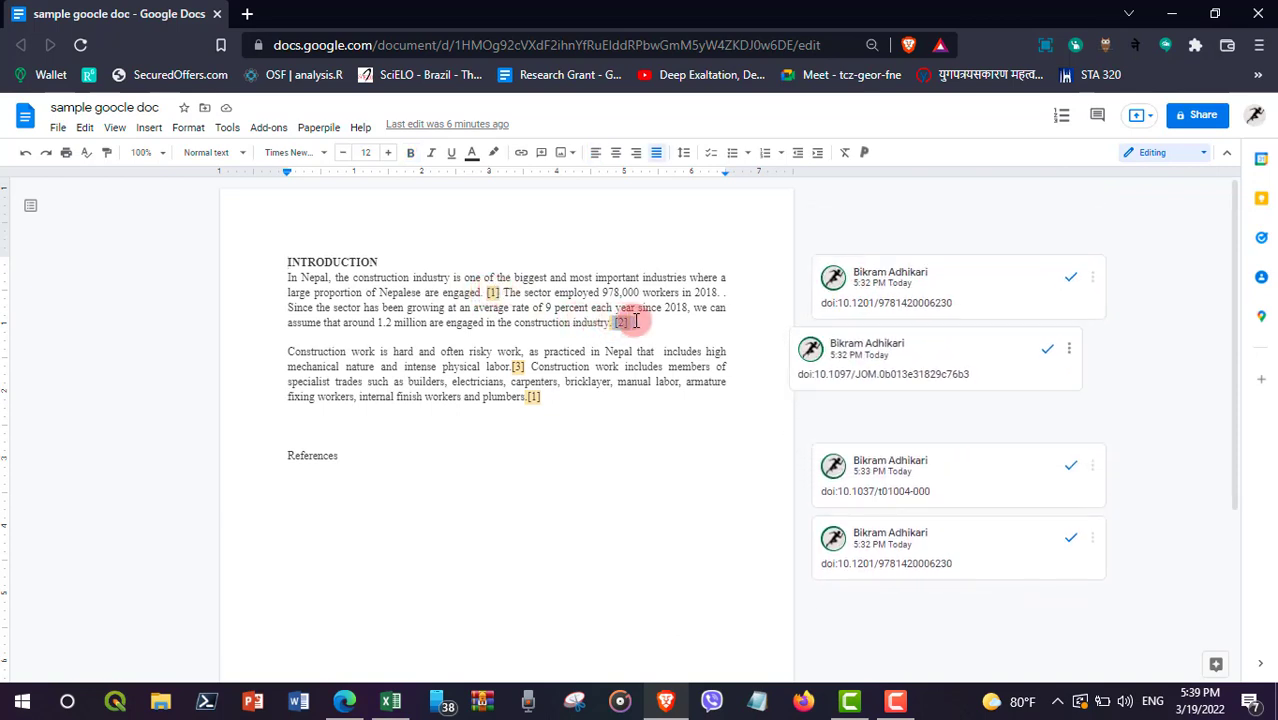
pyautogui.click(463, 505)
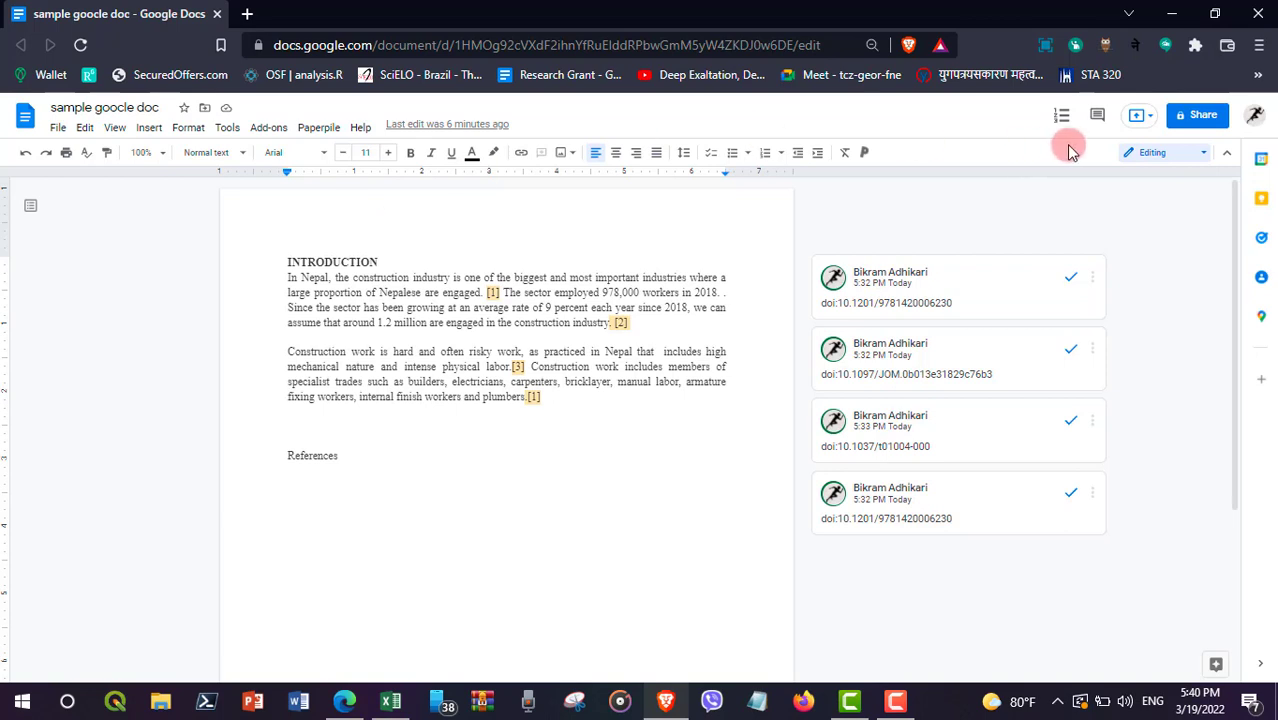
# Step: Go from the browser menu's Extensions page to the Chrome Web Store
pyautogui.click(1261, 48)
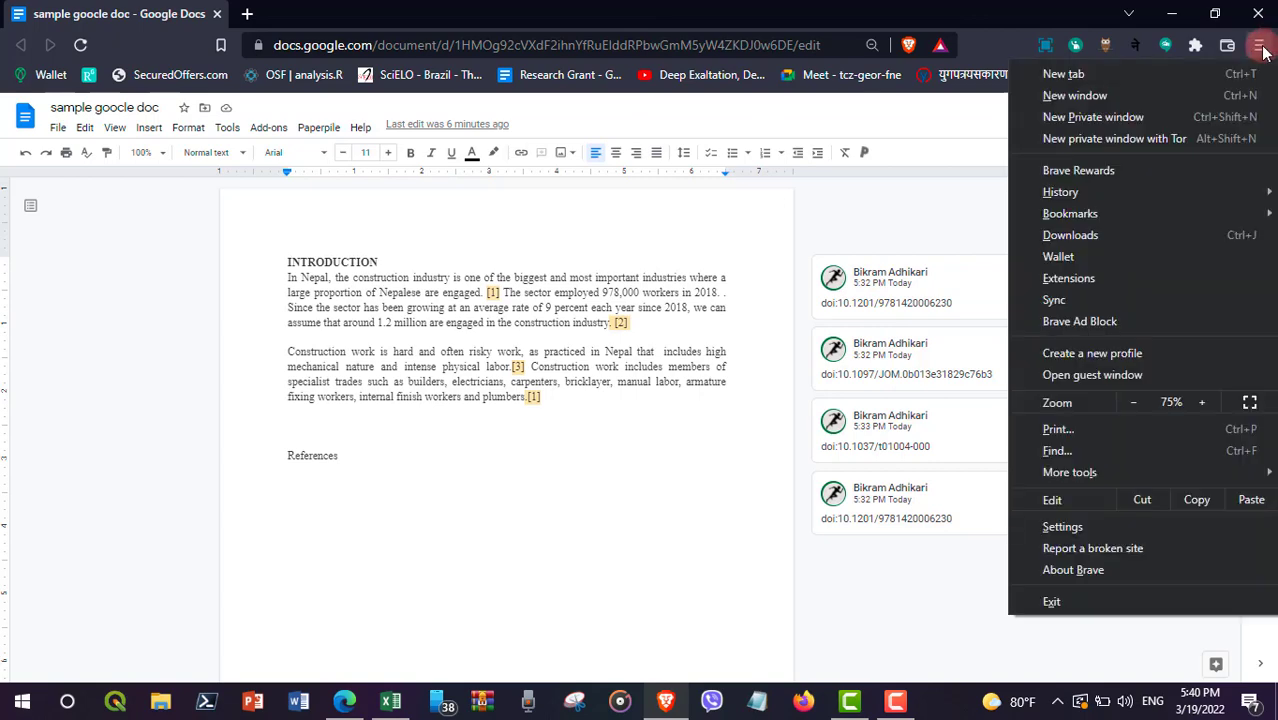
pyautogui.click(1097, 277)
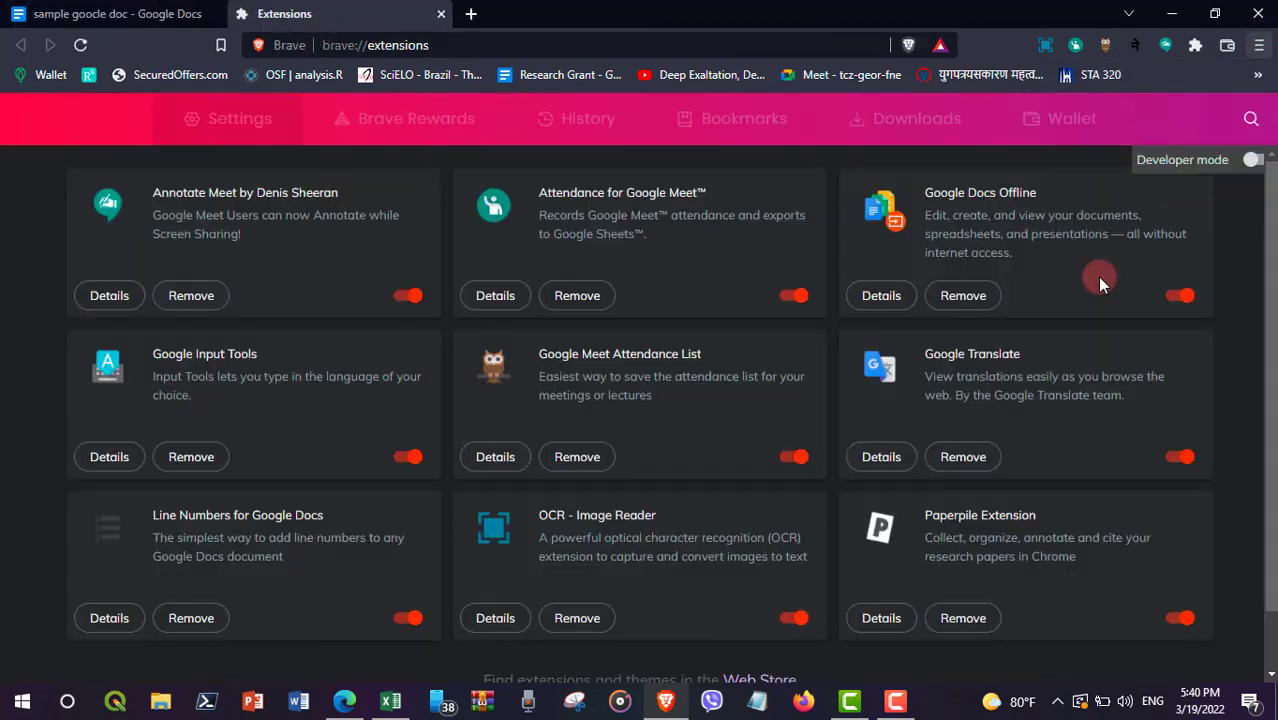
pyautogui.scroll(-1, 790, 595)
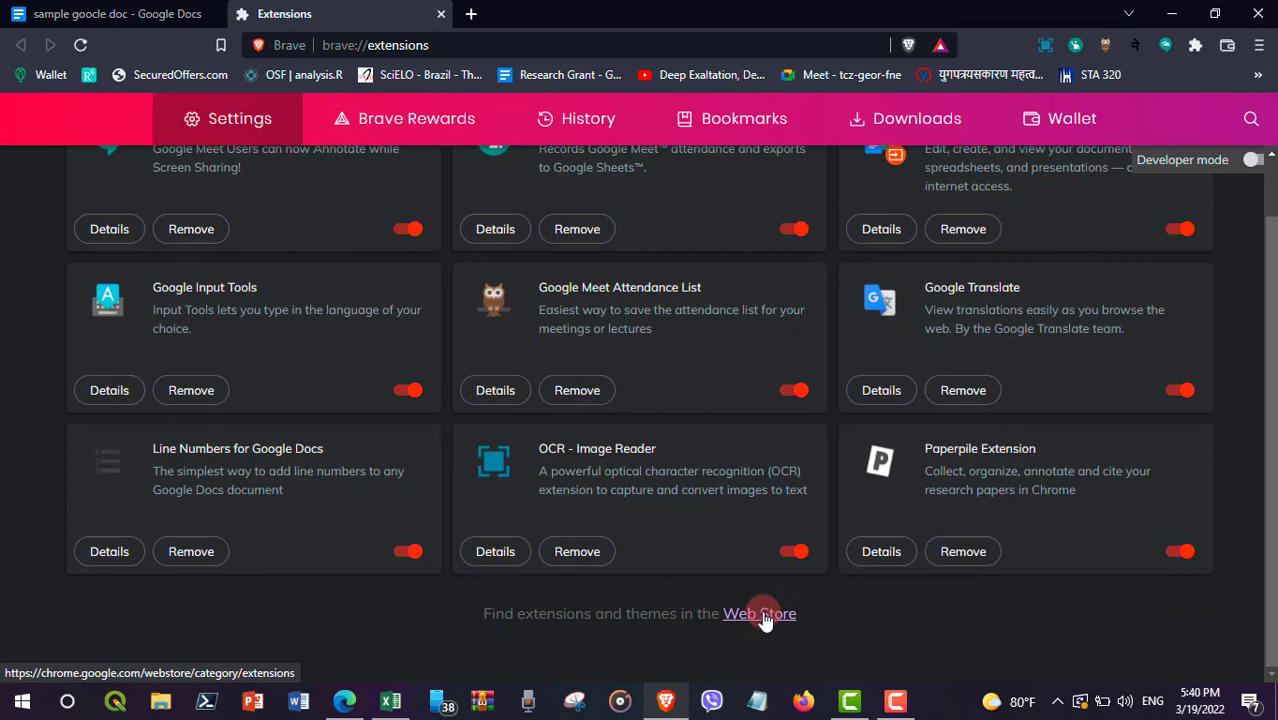
pyautogui.click(760, 614)
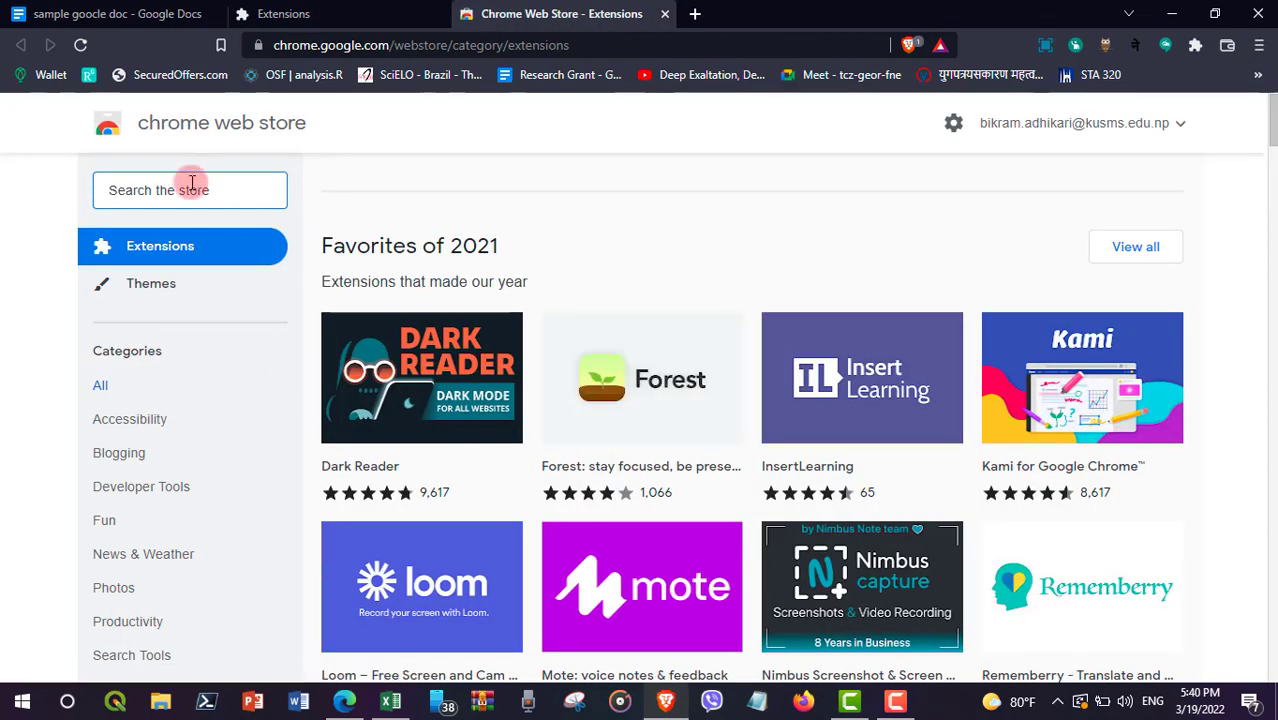
# Step: Search the store for 'zotero connector' and add the Zotero Connector extension to Brave
pyautogui.write('zot')
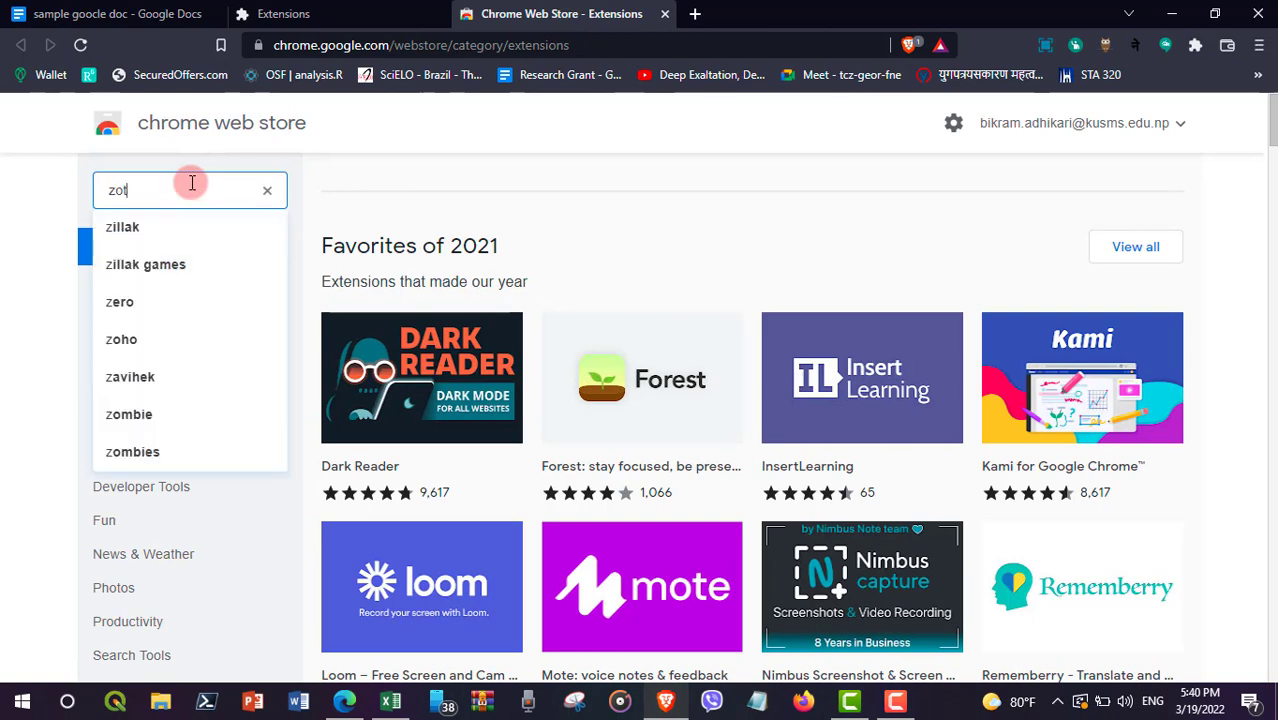
pyautogui.write('ero connec')
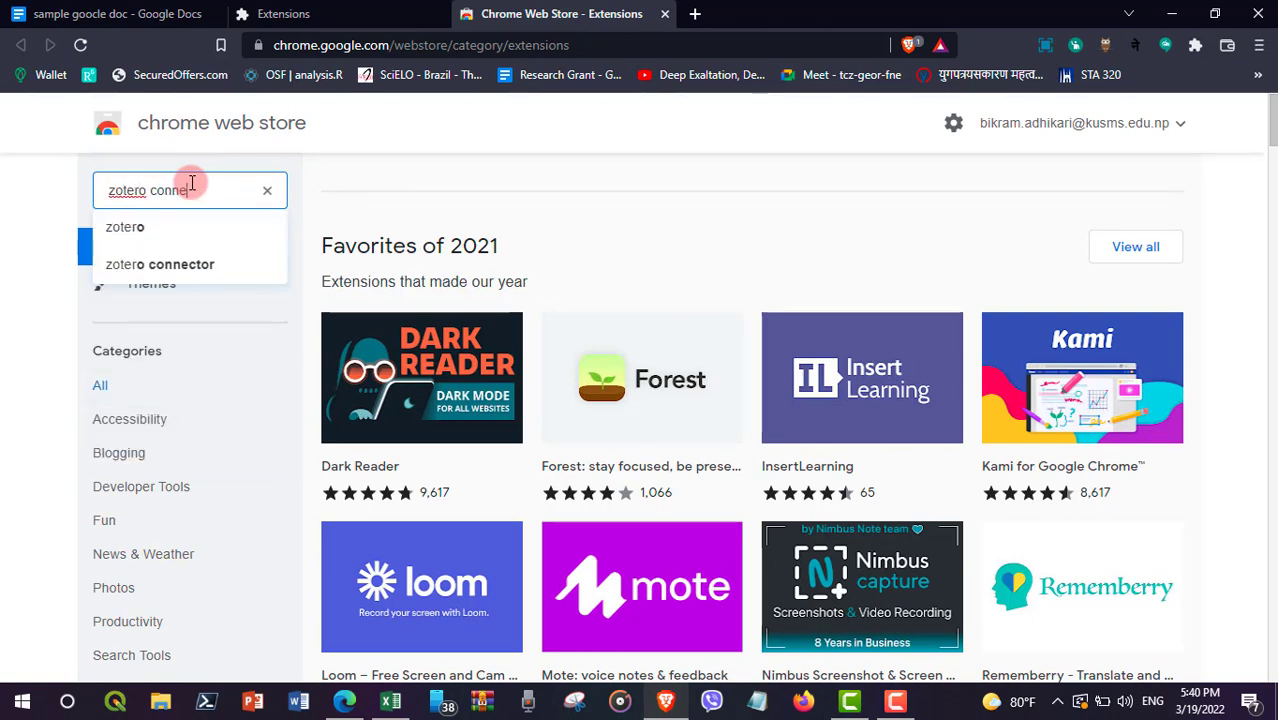
pyautogui.click(192, 230)
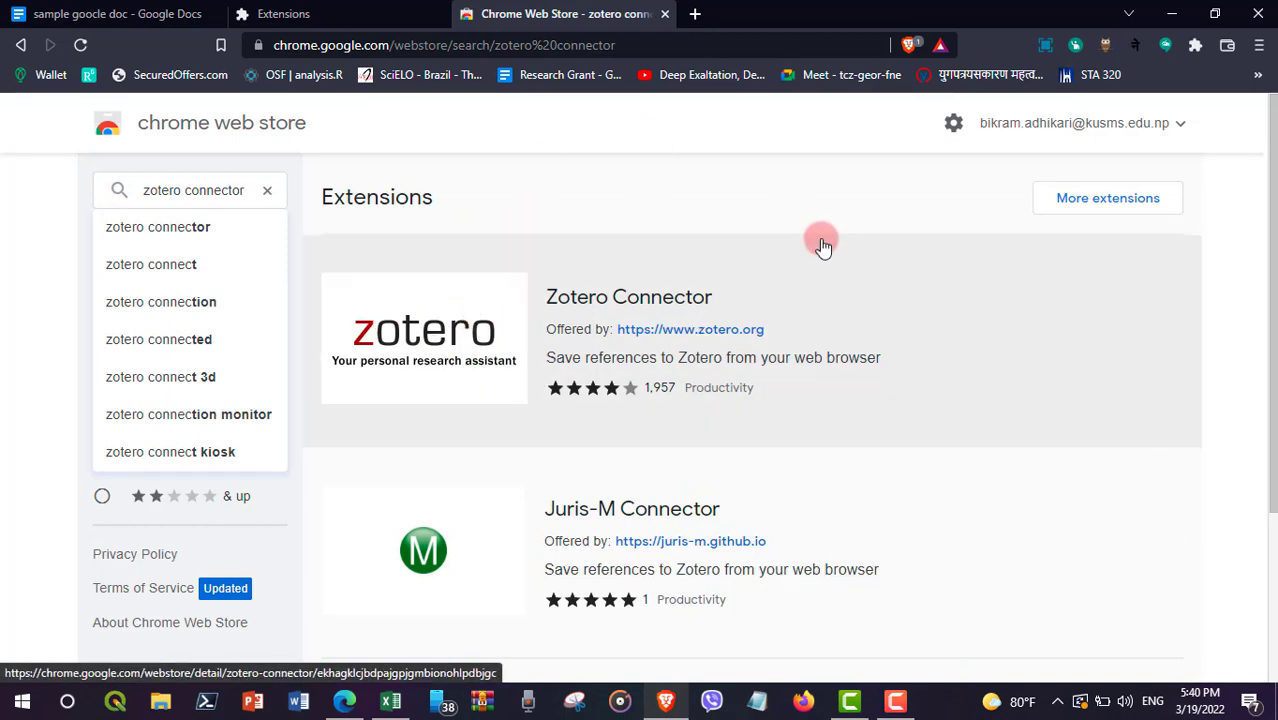
pyautogui.click(471, 309)
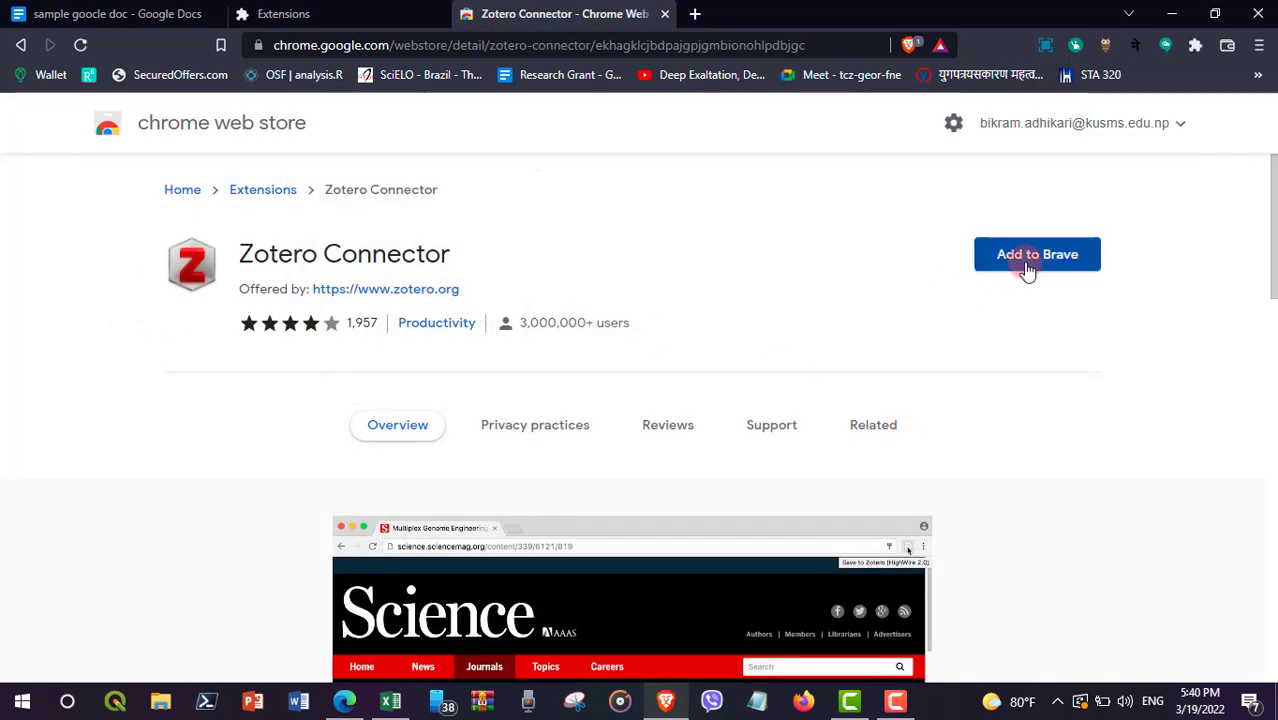
pyautogui.click(1028, 266)
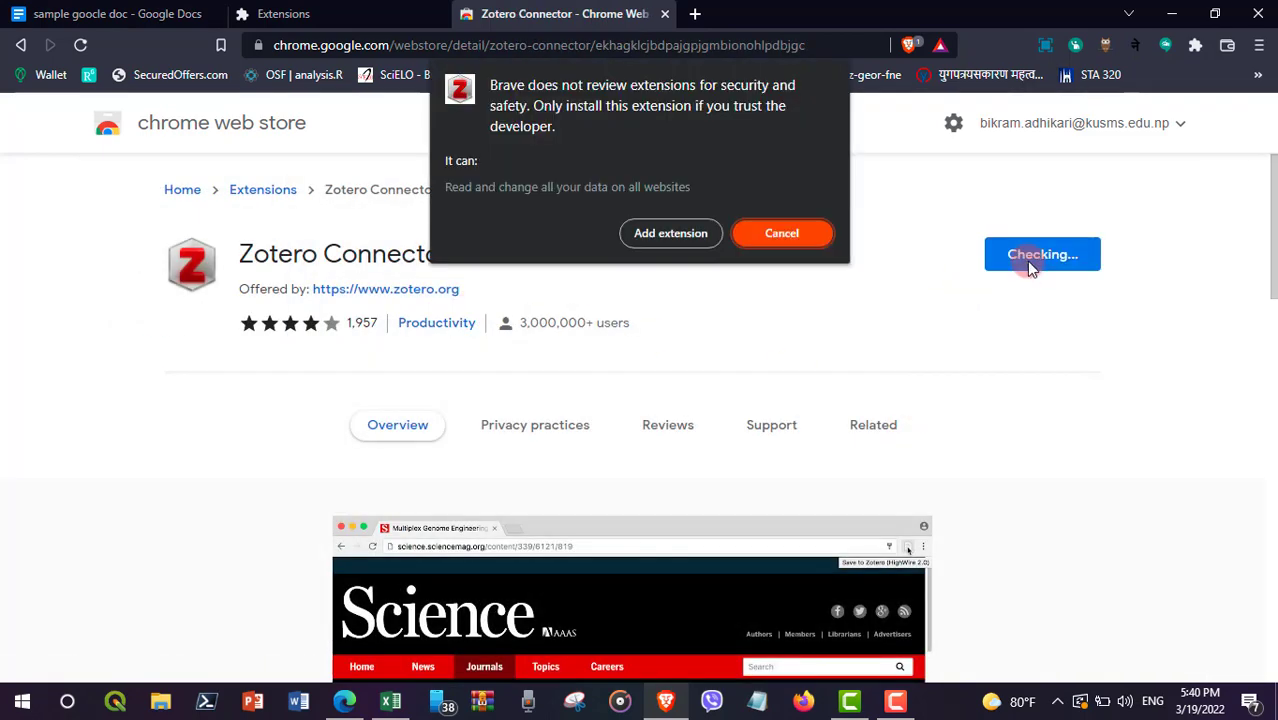
pyautogui.click(674, 239)
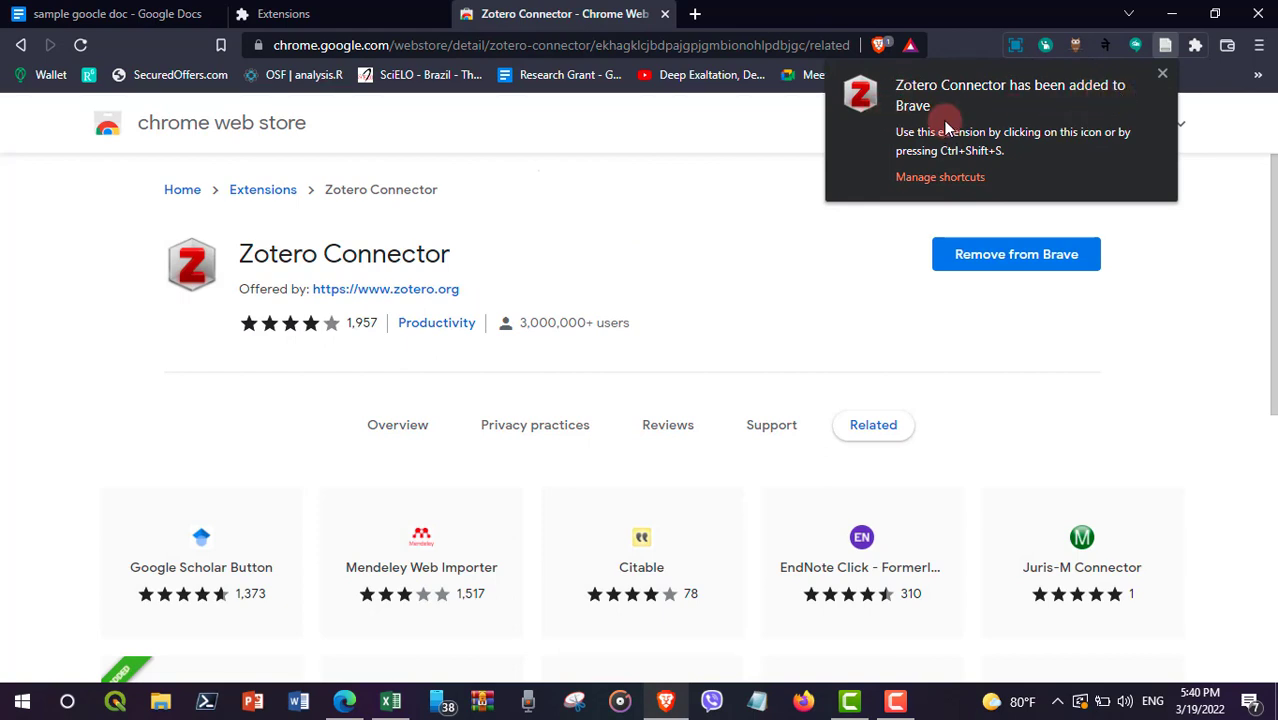
pyautogui.click(1107, 262)
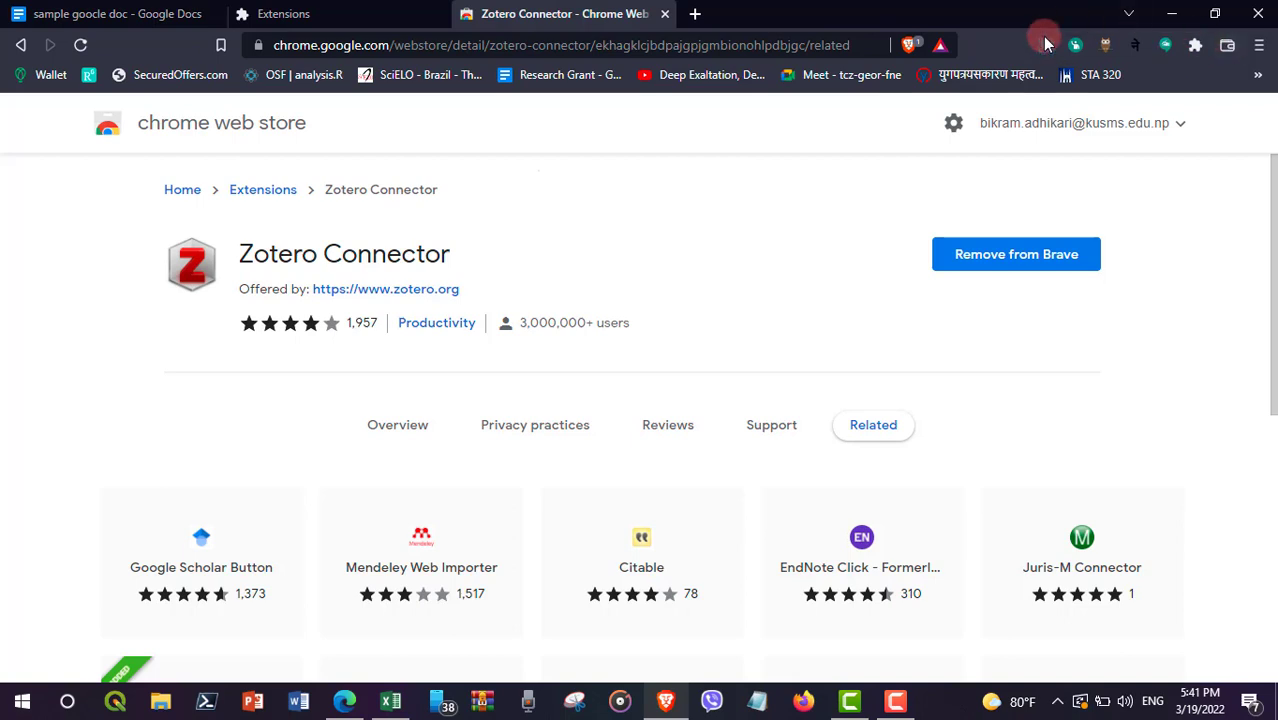
# Step: Pin Zotero Connector in the extensions menu and return to the Google Docs tab
pyautogui.click(1196, 50)
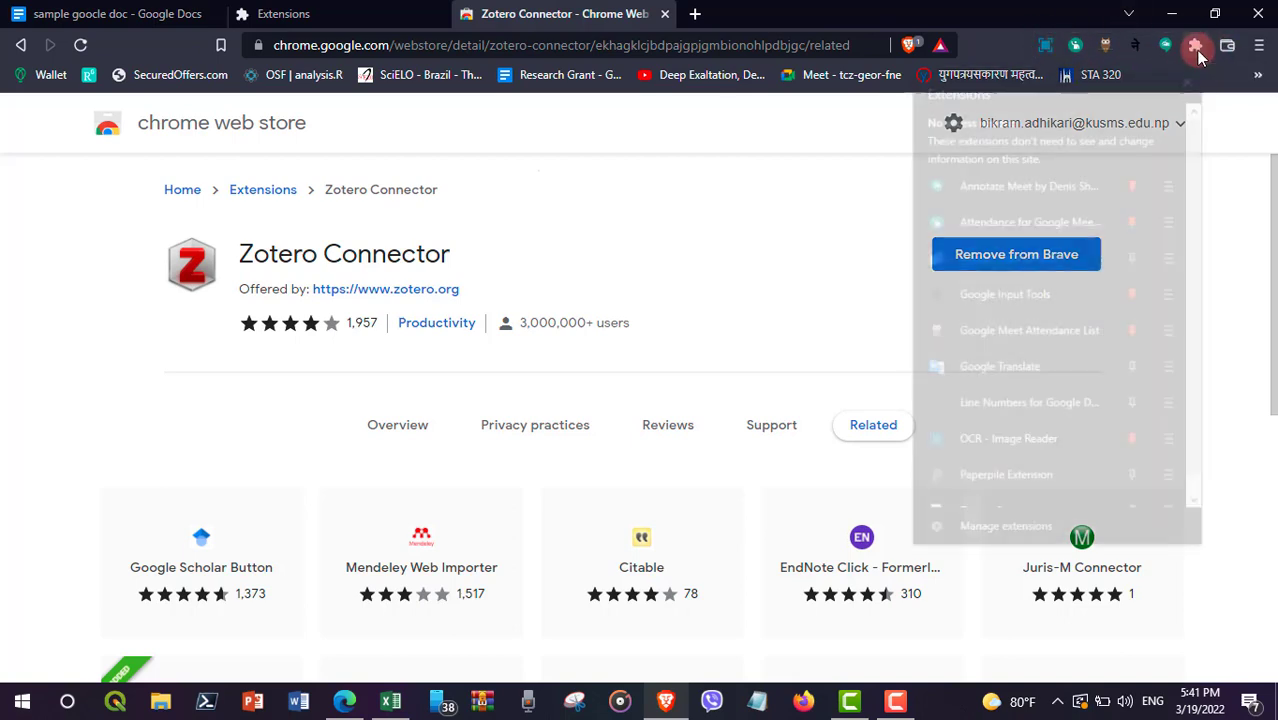
pyautogui.scroll(-1, 1141, 314)
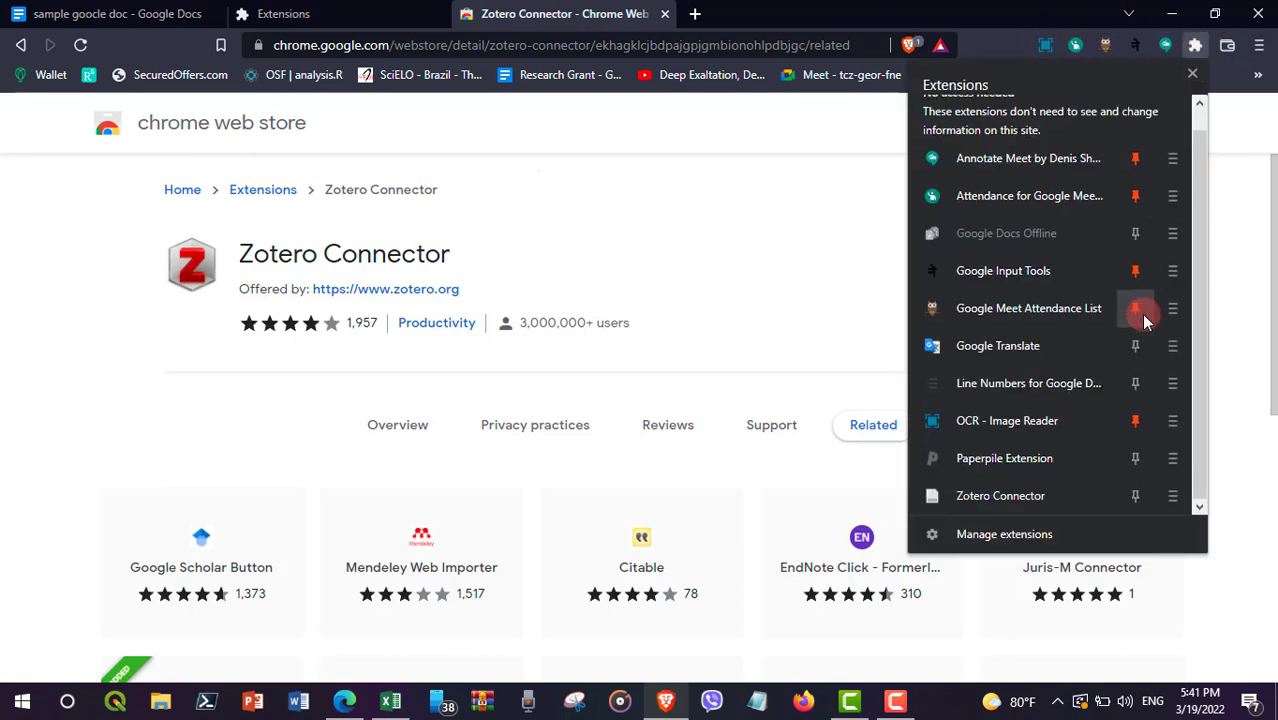
pyautogui.click(1135, 496)
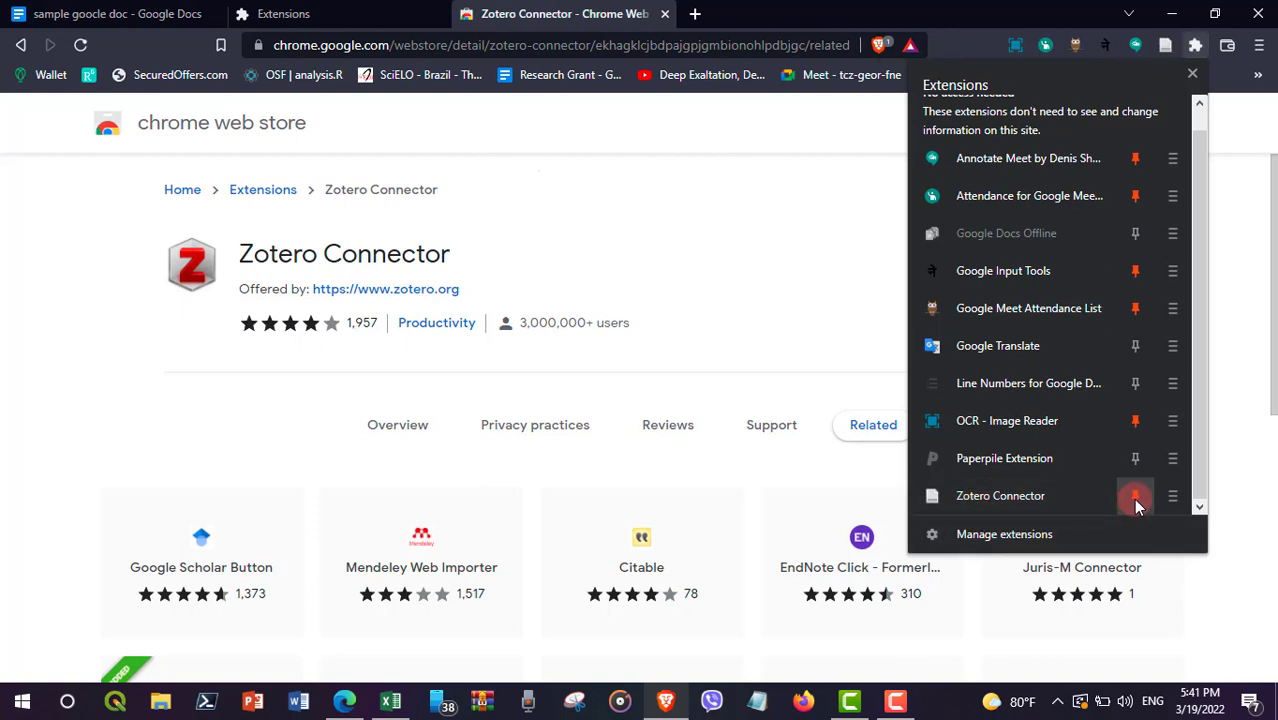
pyautogui.click(1236, 320)
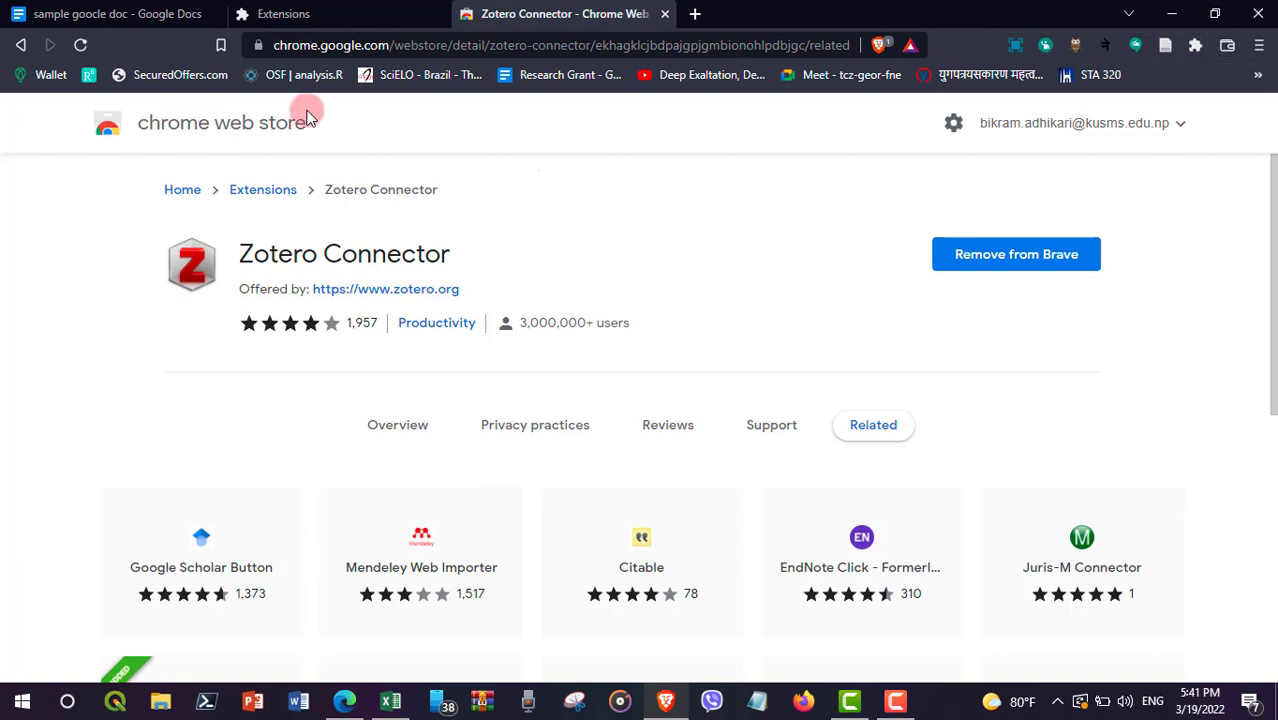
pyautogui.click(113, 11)
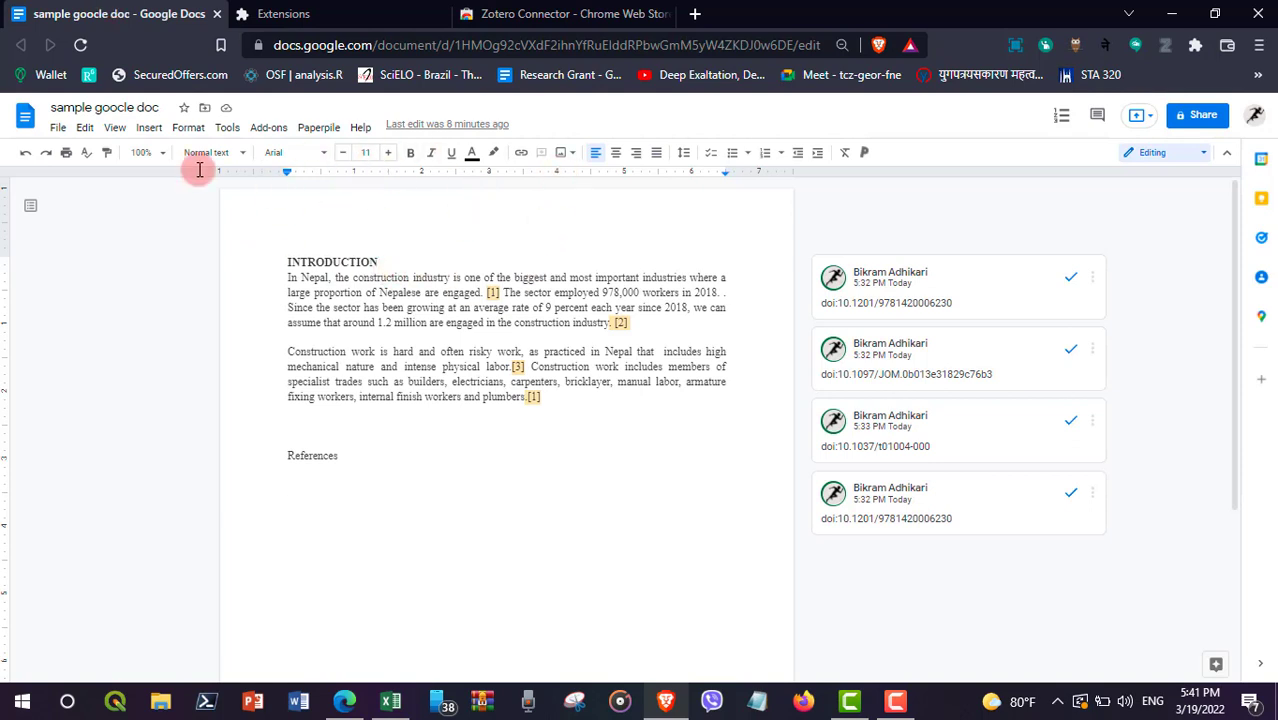
# Step: Reload the Google Doc so the Zotero menu appears
pyautogui.click(81, 45)
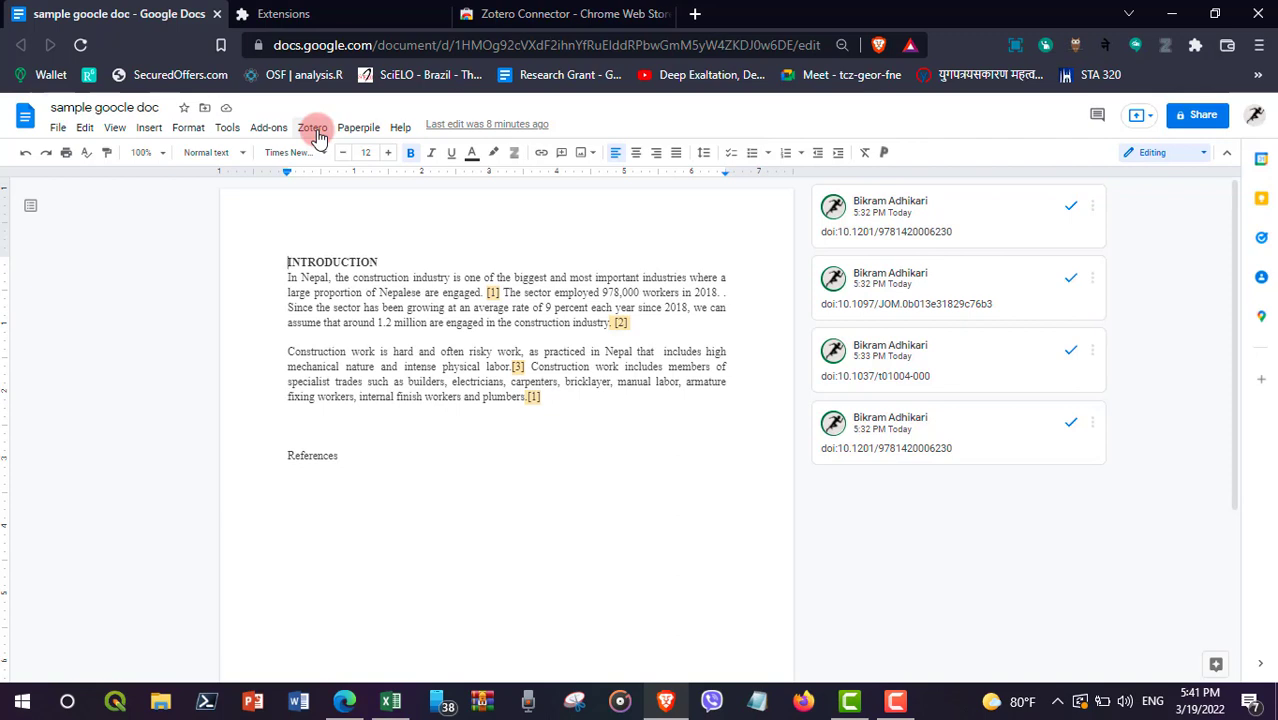
# Step: Open zotero.org in a new tab and scroll through the page
pyautogui.click(695, 13)
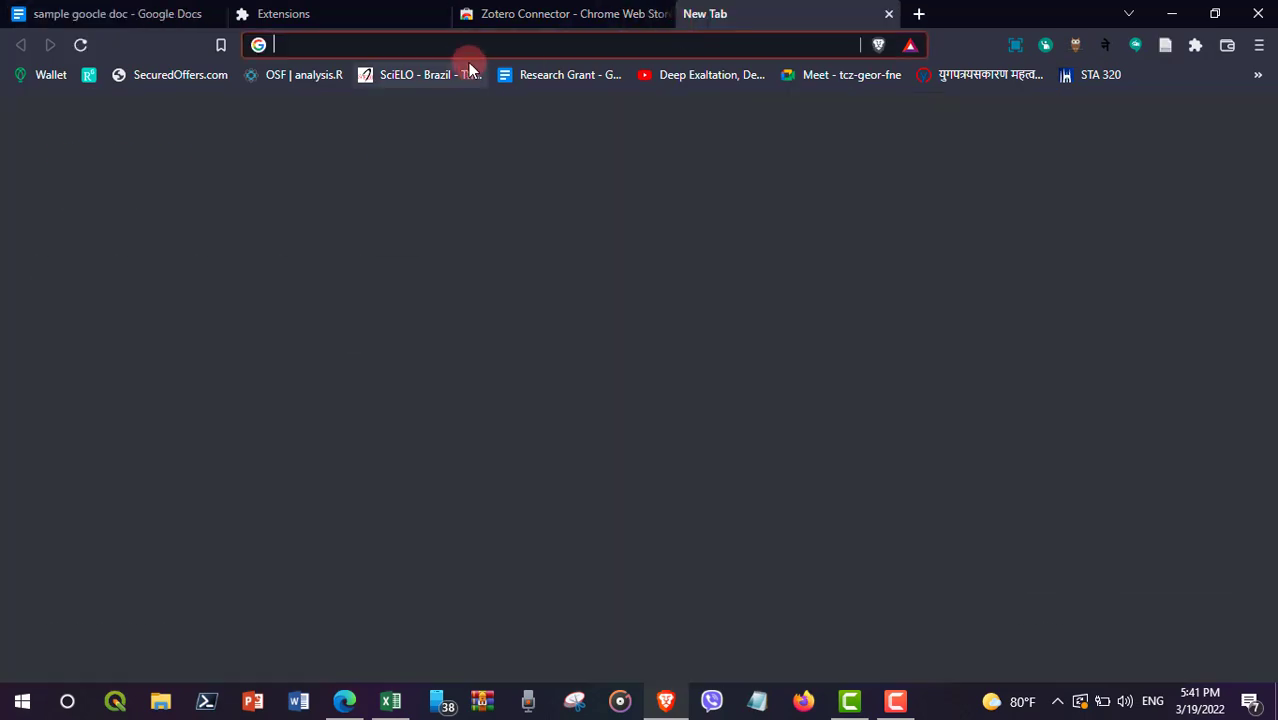
pyautogui.write('zotero.org')
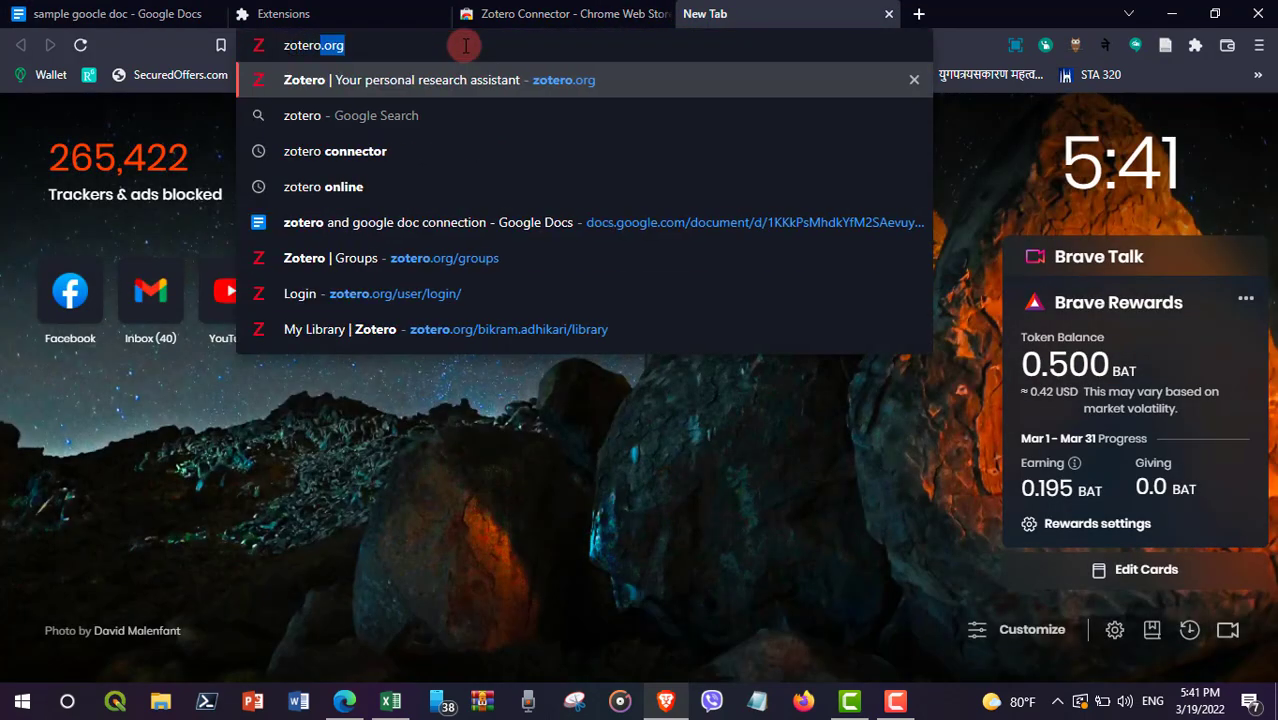
pyautogui.press('Return')
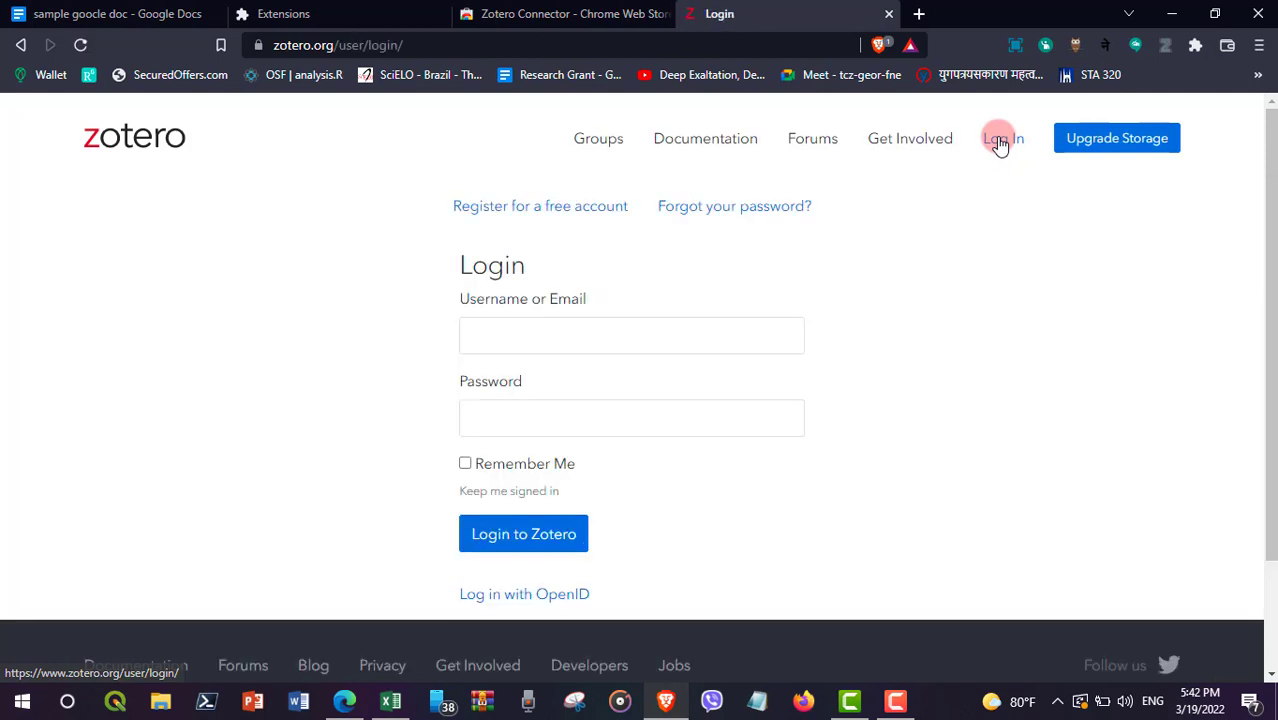
pyautogui.scroll(-1, 768, 455)
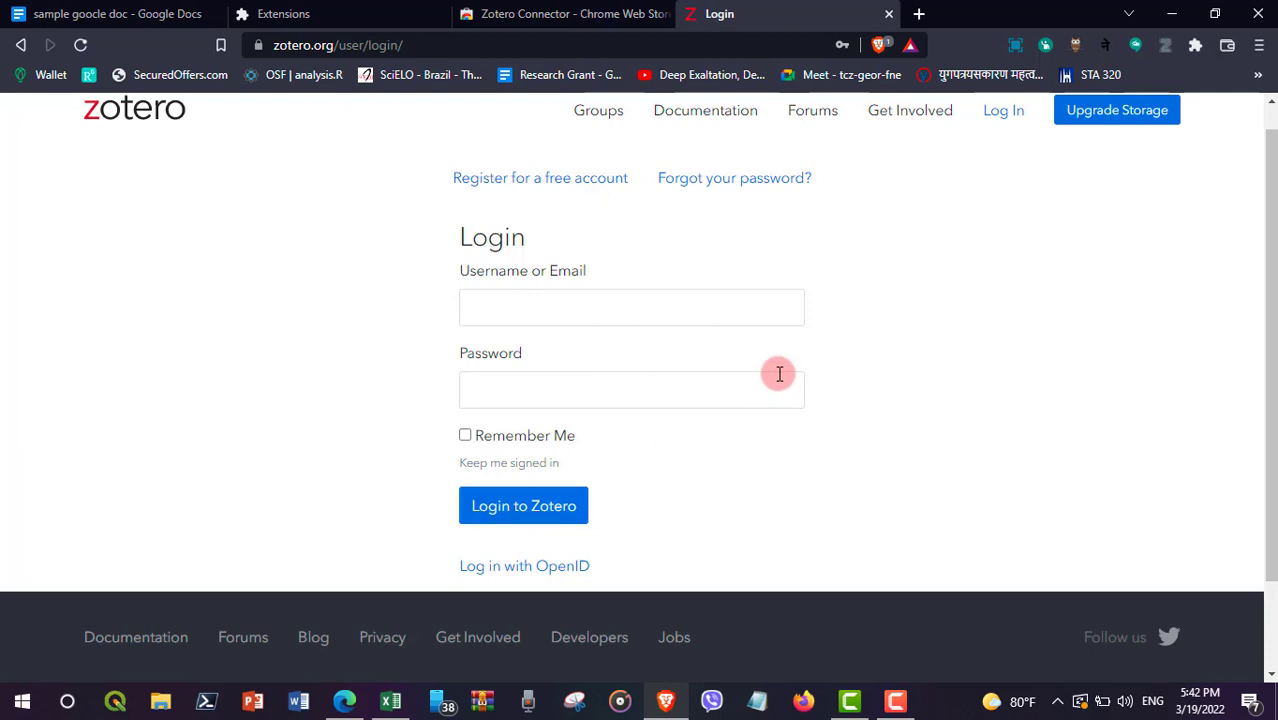
pyautogui.scroll(1, 600, 262)
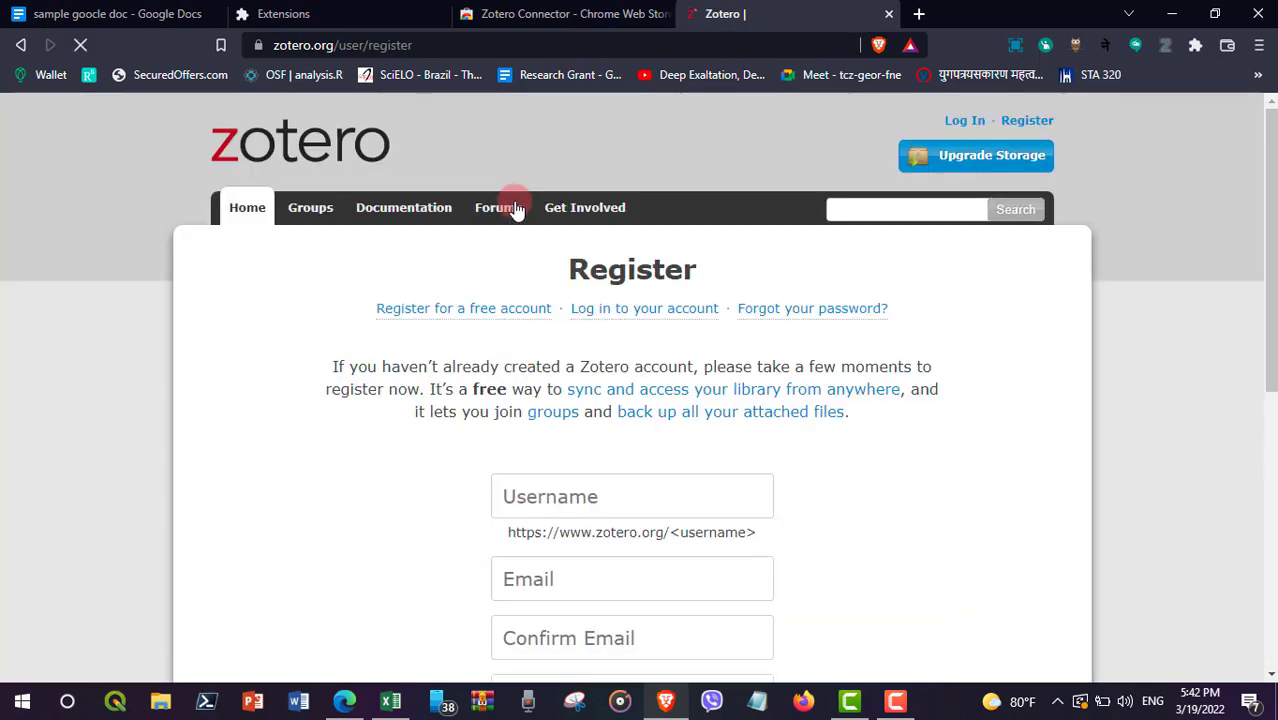
pyautogui.scroll(-1, 400, 565)
pyautogui.scroll(-2, 400, 580)
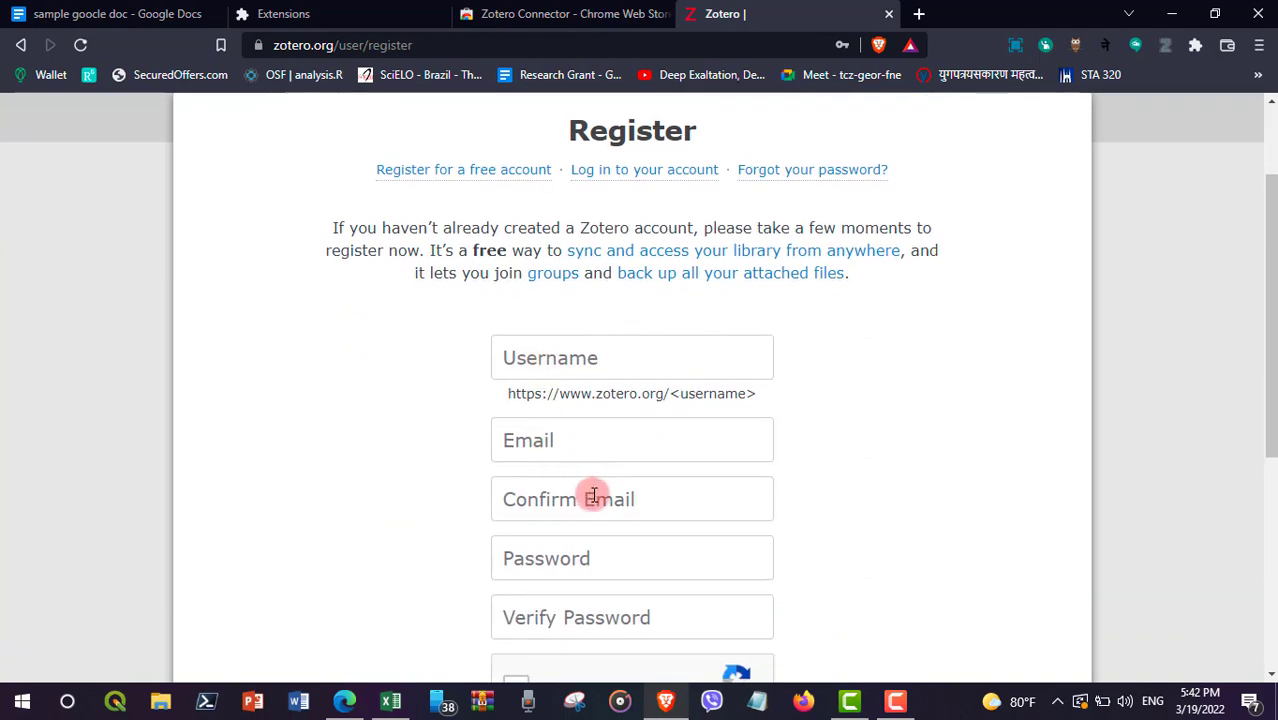
pyautogui.scroll(-2, 593, 497)
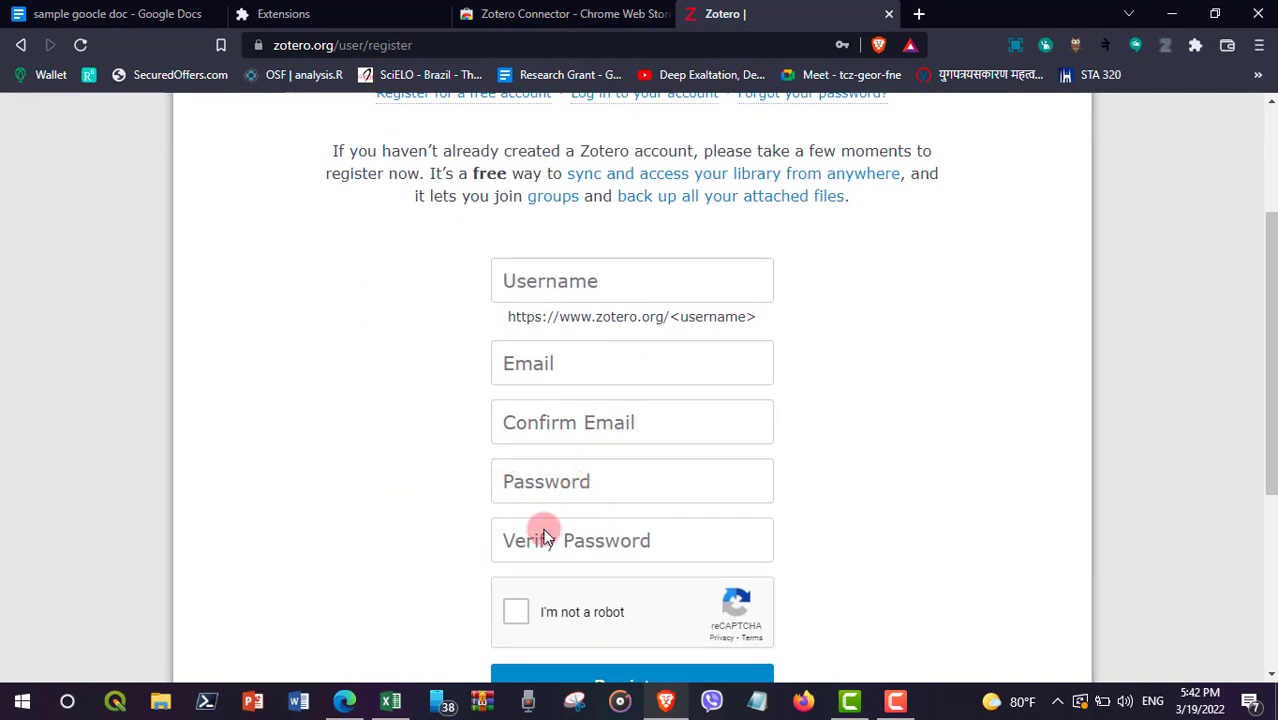
pyautogui.scroll(-2, 540, 530)
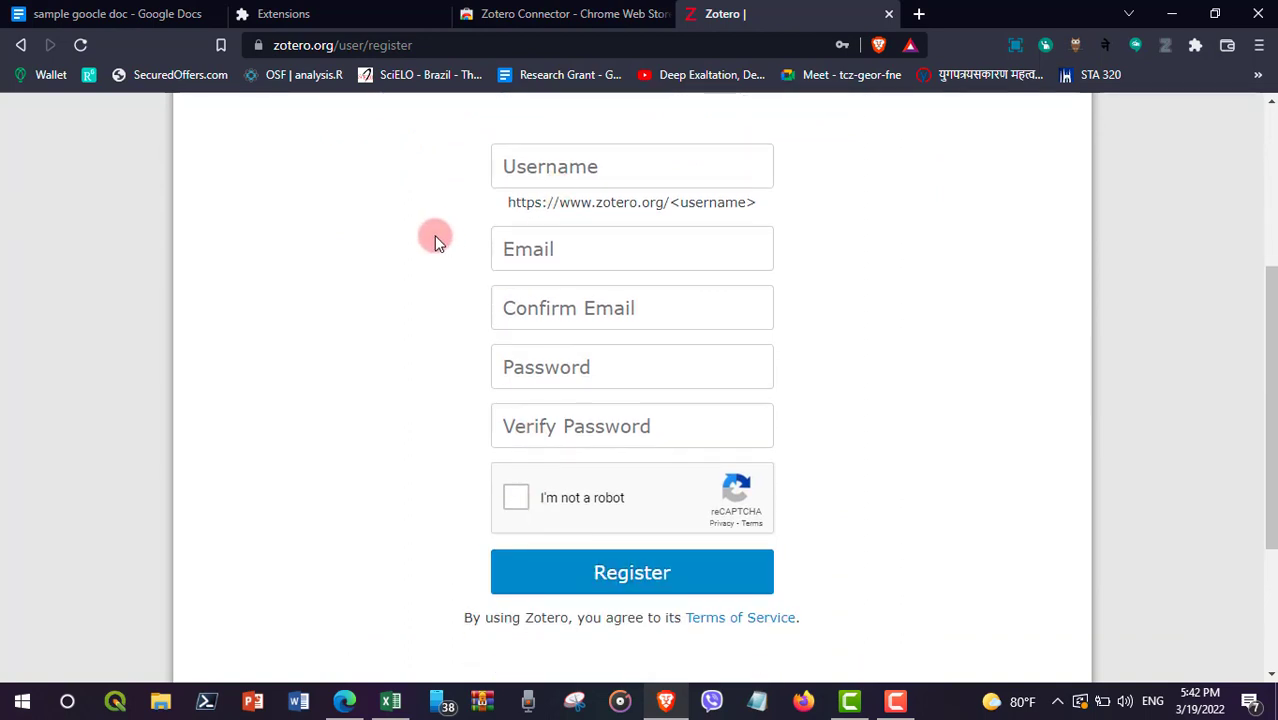
pyautogui.scroll(2, 434, 238)
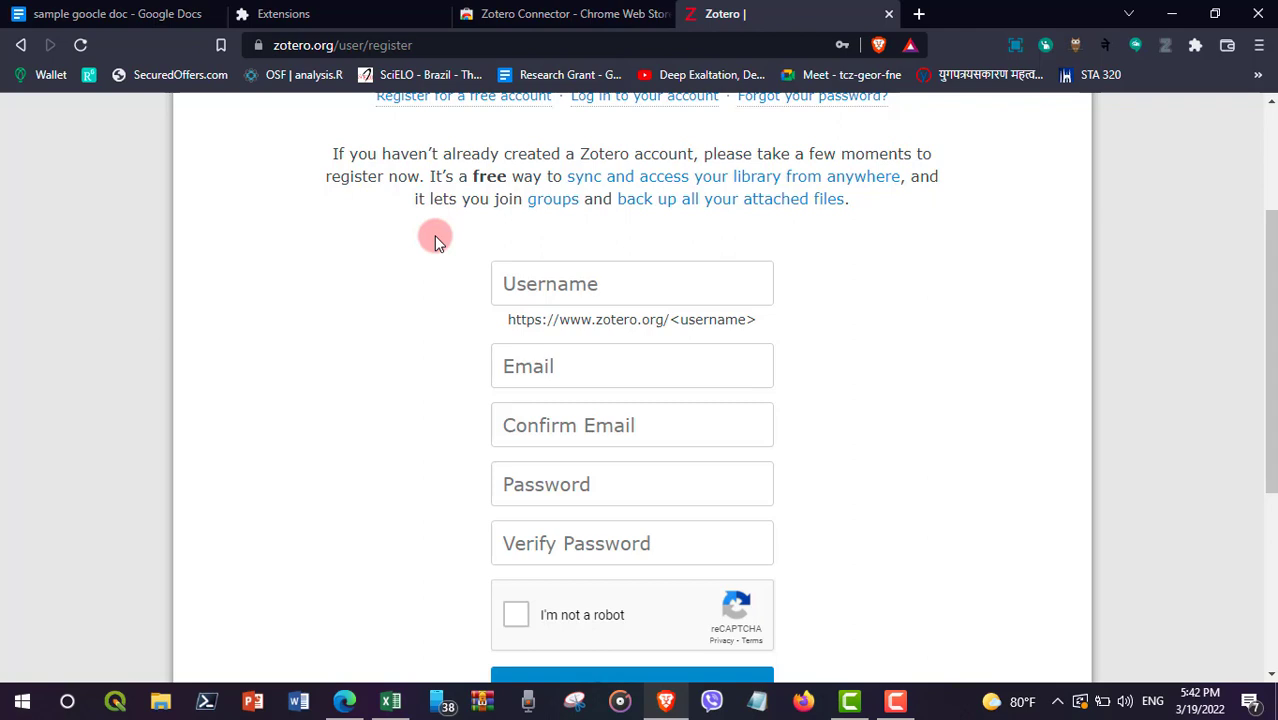
pyautogui.scroll(1, 434, 235)
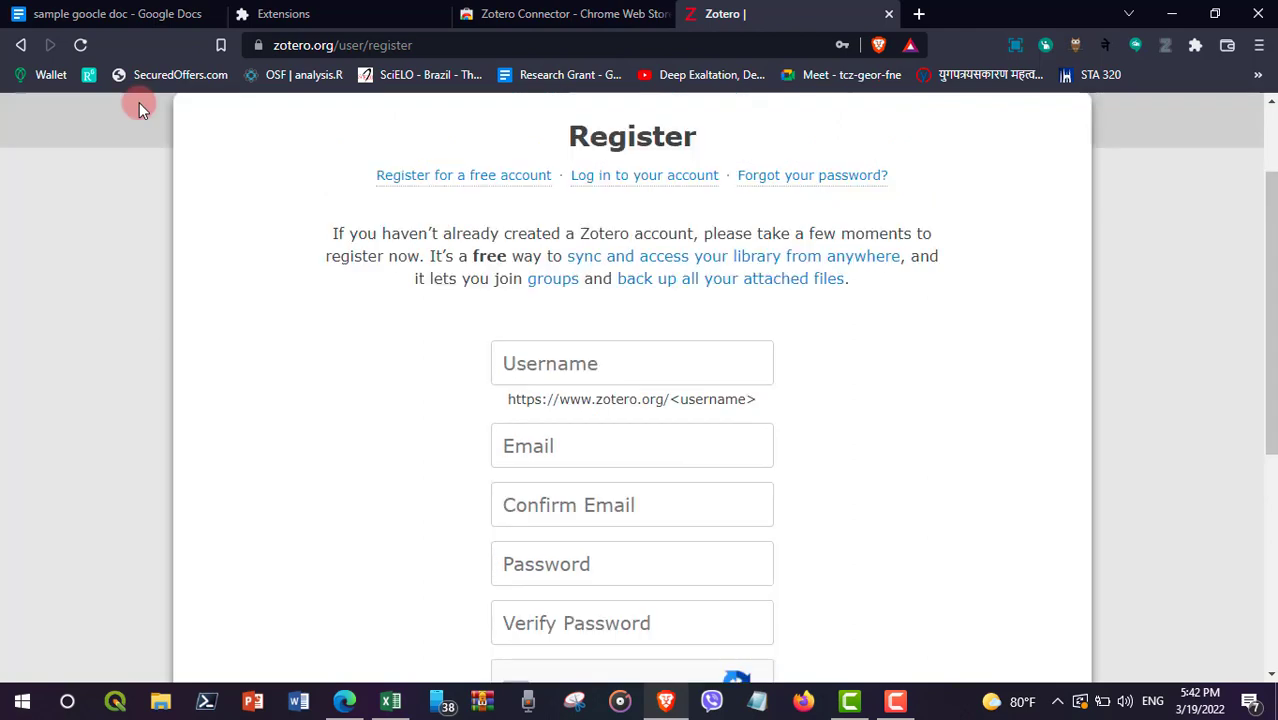
# Step: Return to the Login page and sign in with the first saved autofill account
pyautogui.click(21, 46)
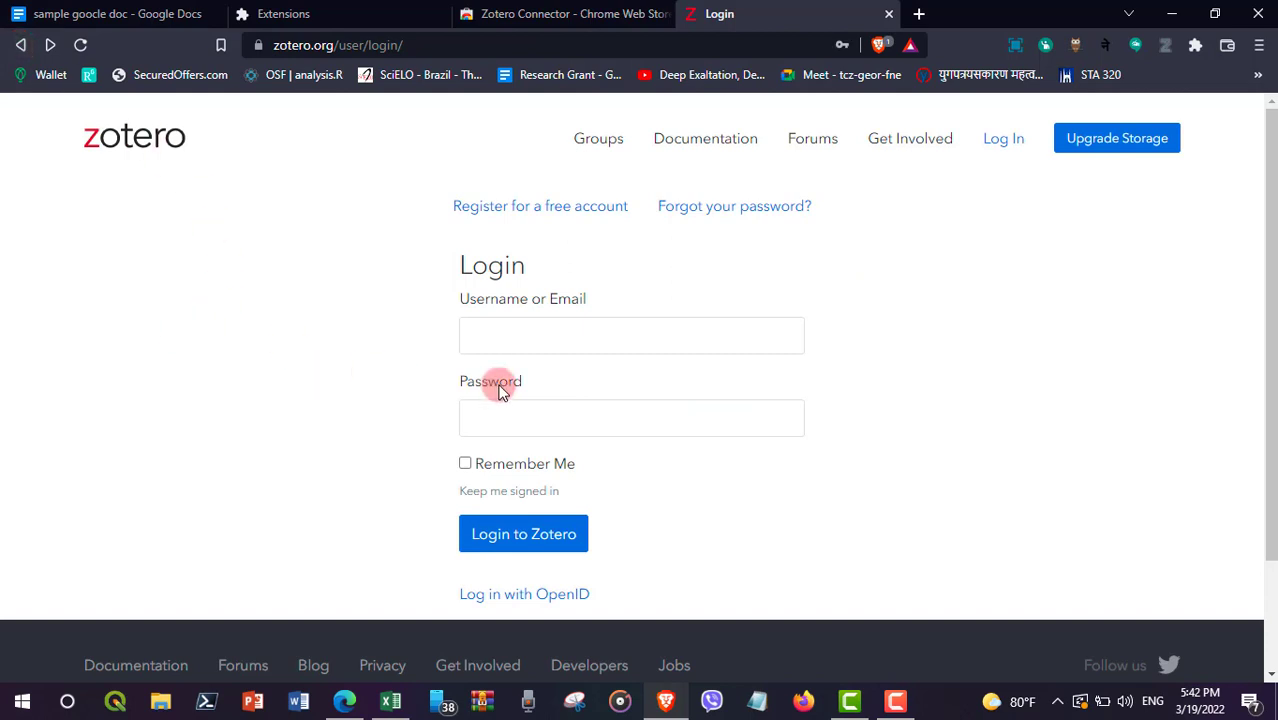
pyautogui.click(497, 333)
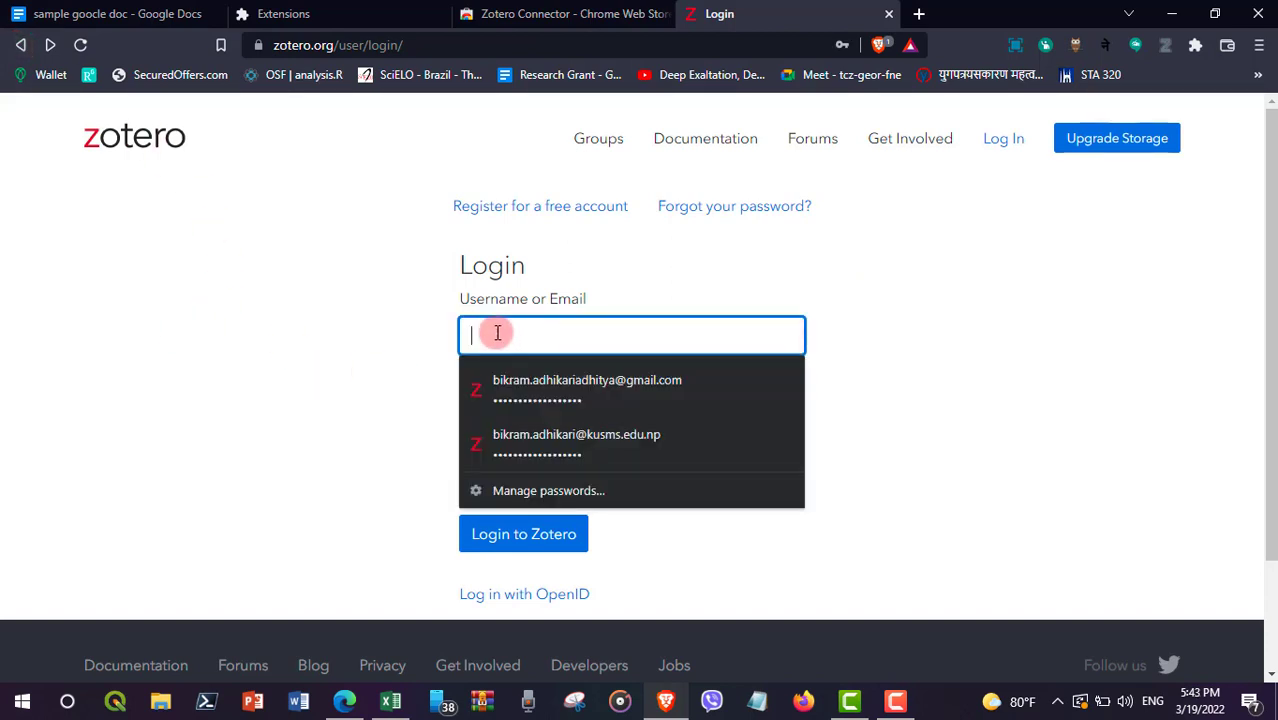
pyautogui.click(560, 388)
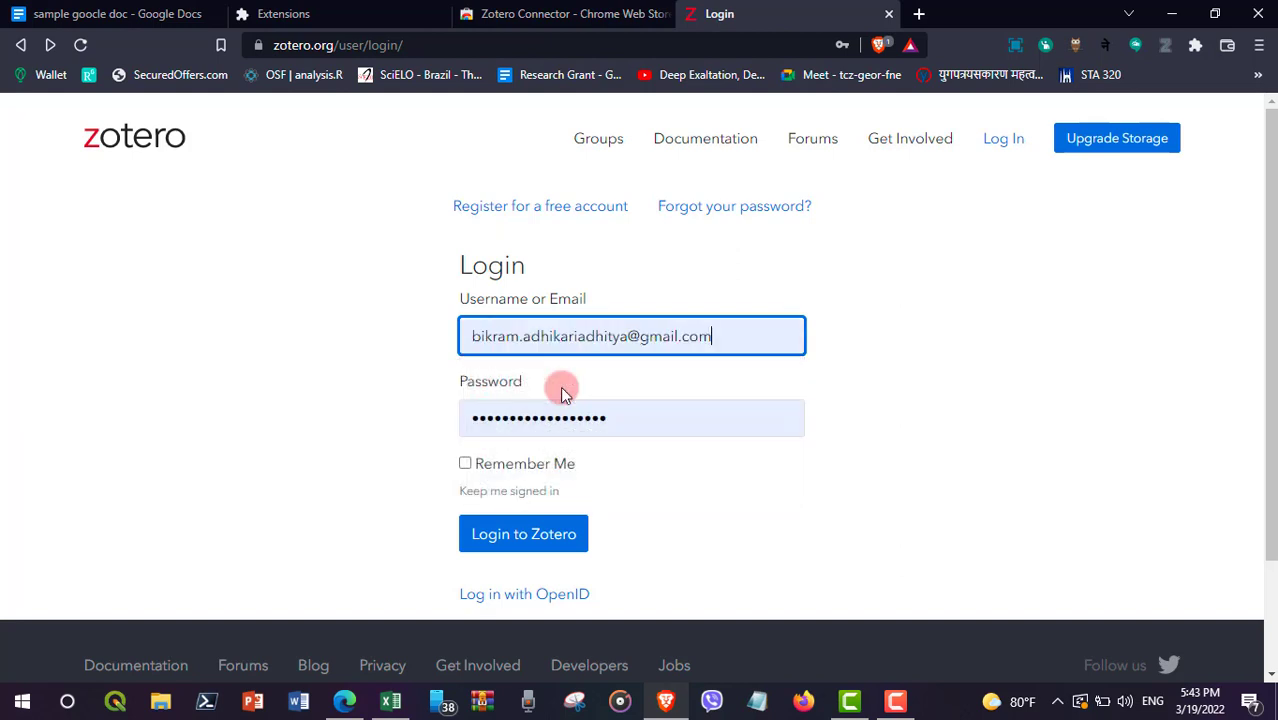
pyautogui.click(522, 538)
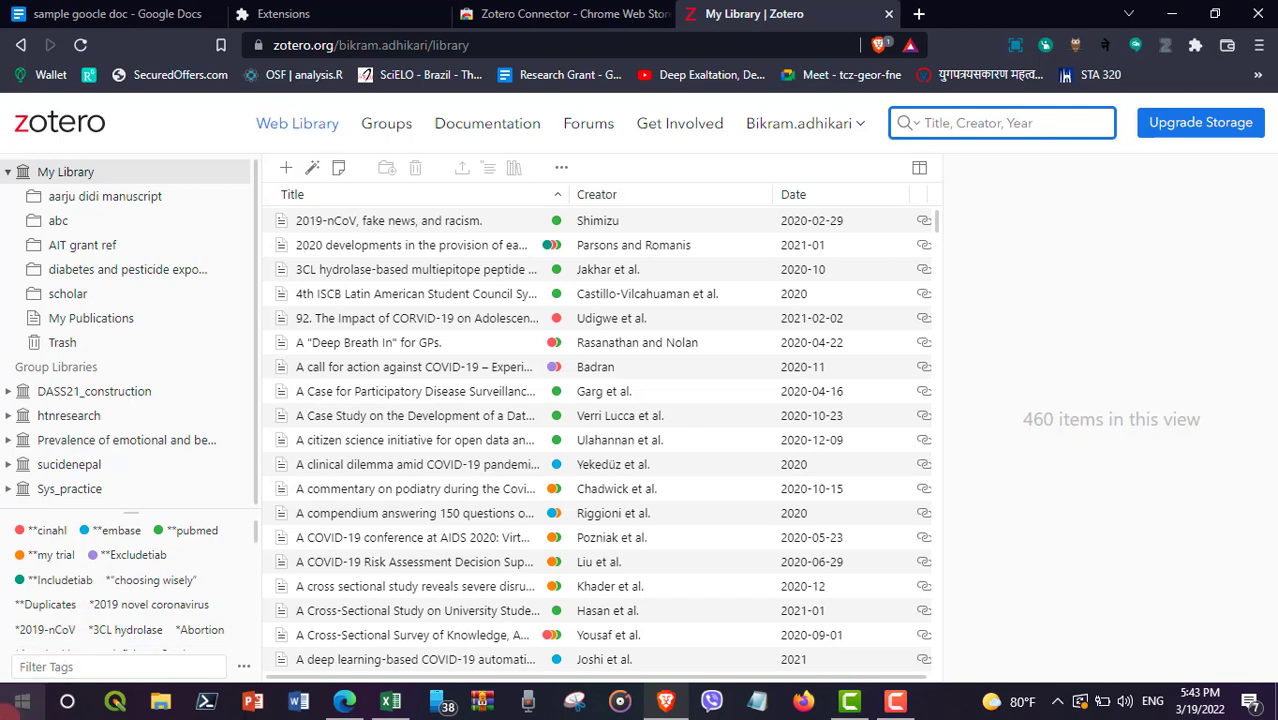
# Step: Launch the Zotero desktop app from a Start menu search for 'zotero'
pyautogui.click(22, 702)
pyautogui.write('zotero')
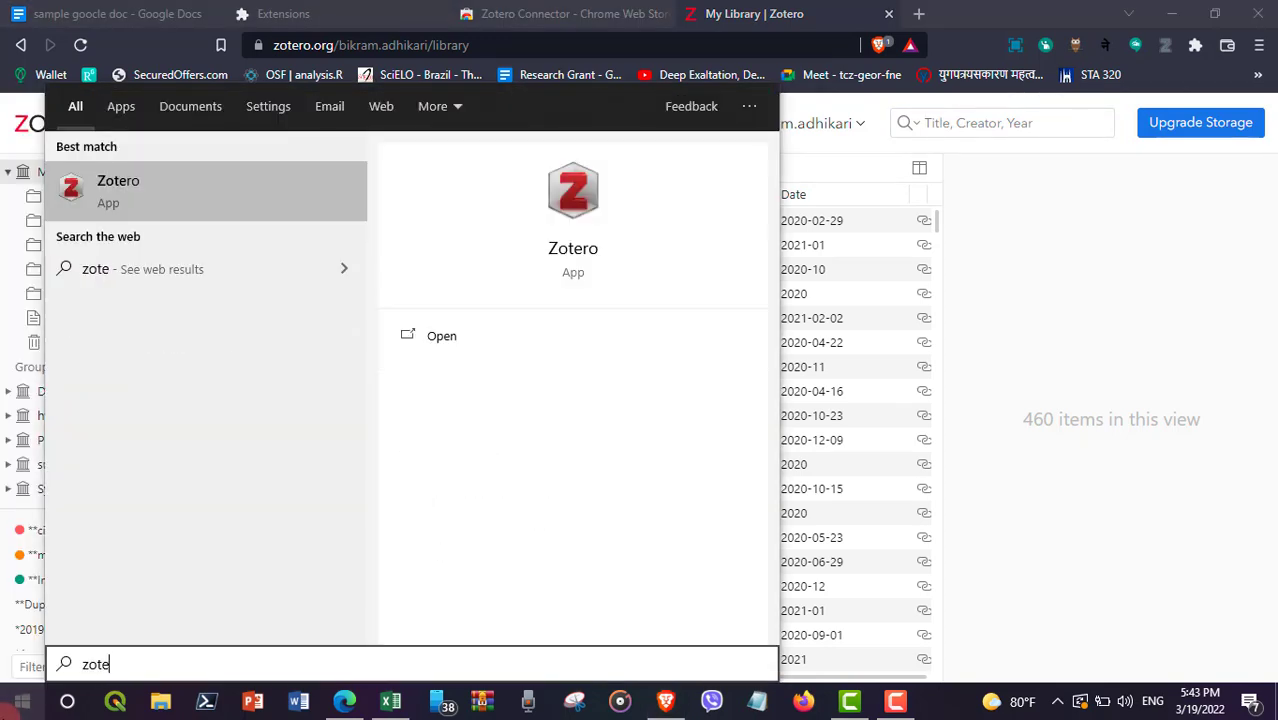
pyautogui.click(128, 183)
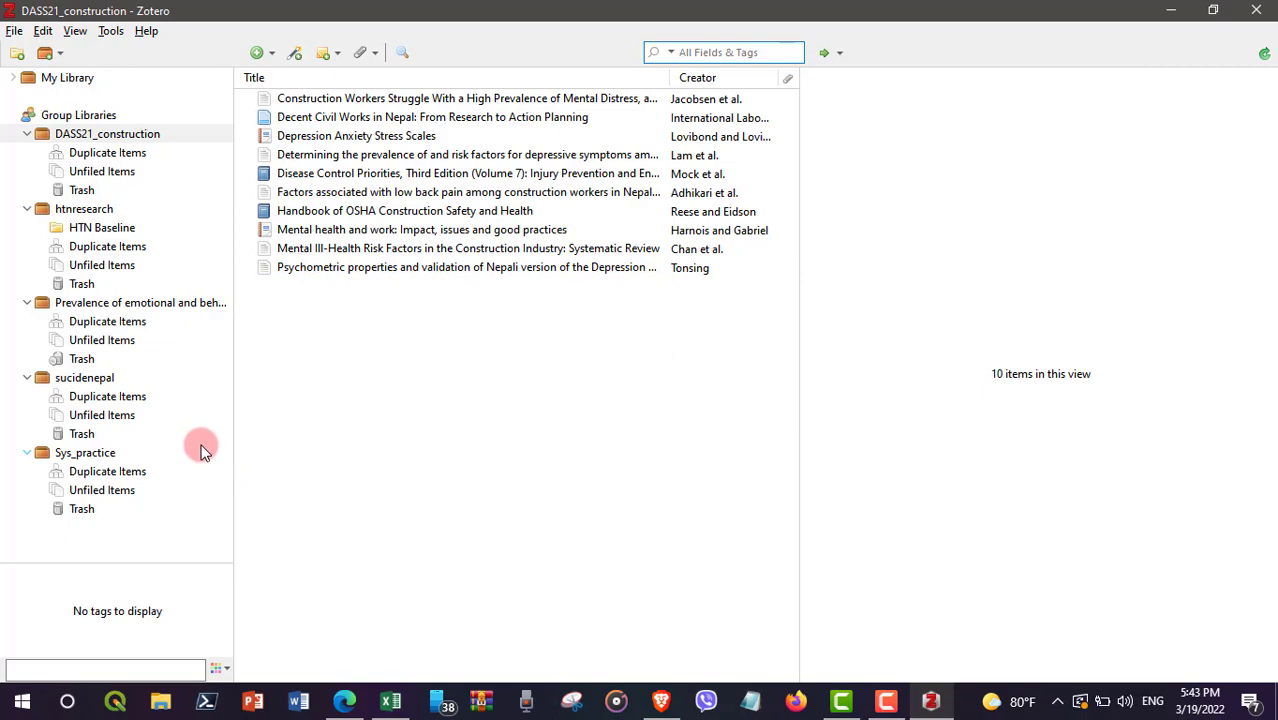
# Step: Restore the Zotero window and open the Sync pane of Edit > Preferences
pyautogui.moveTo(405, 10); pyautogui.dragTo(530, 3)
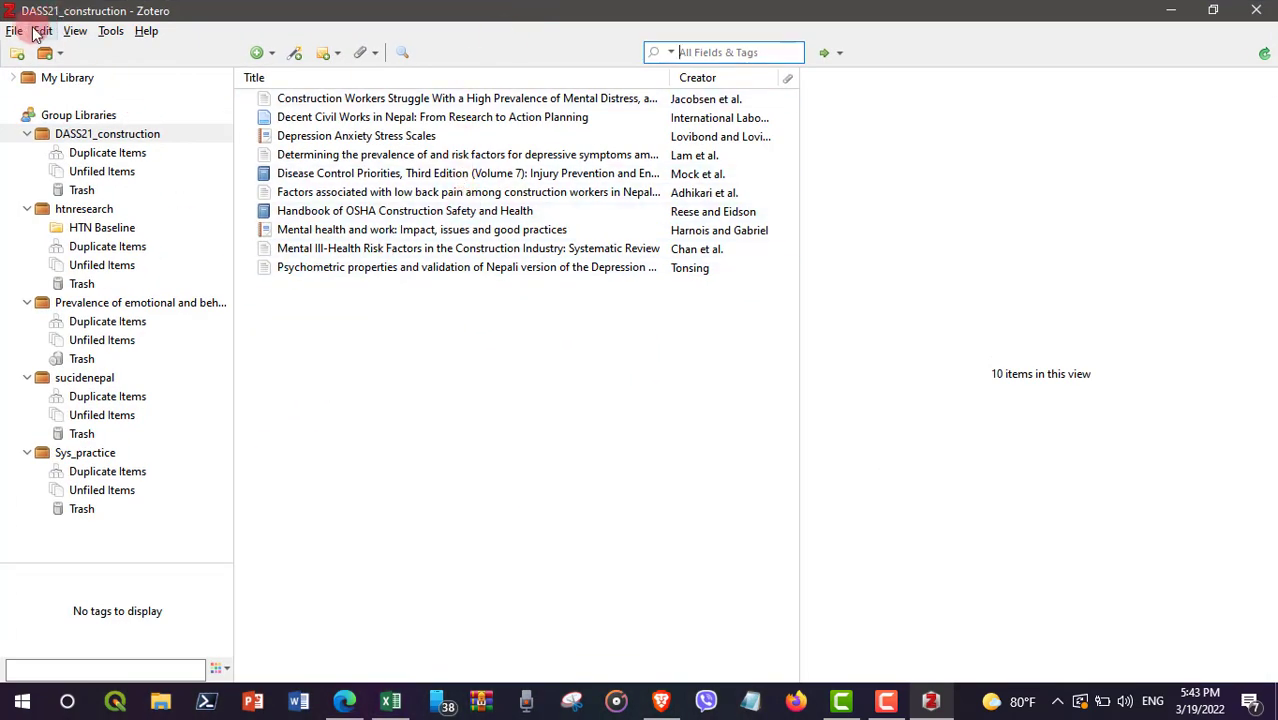
pyautogui.click(42, 31)
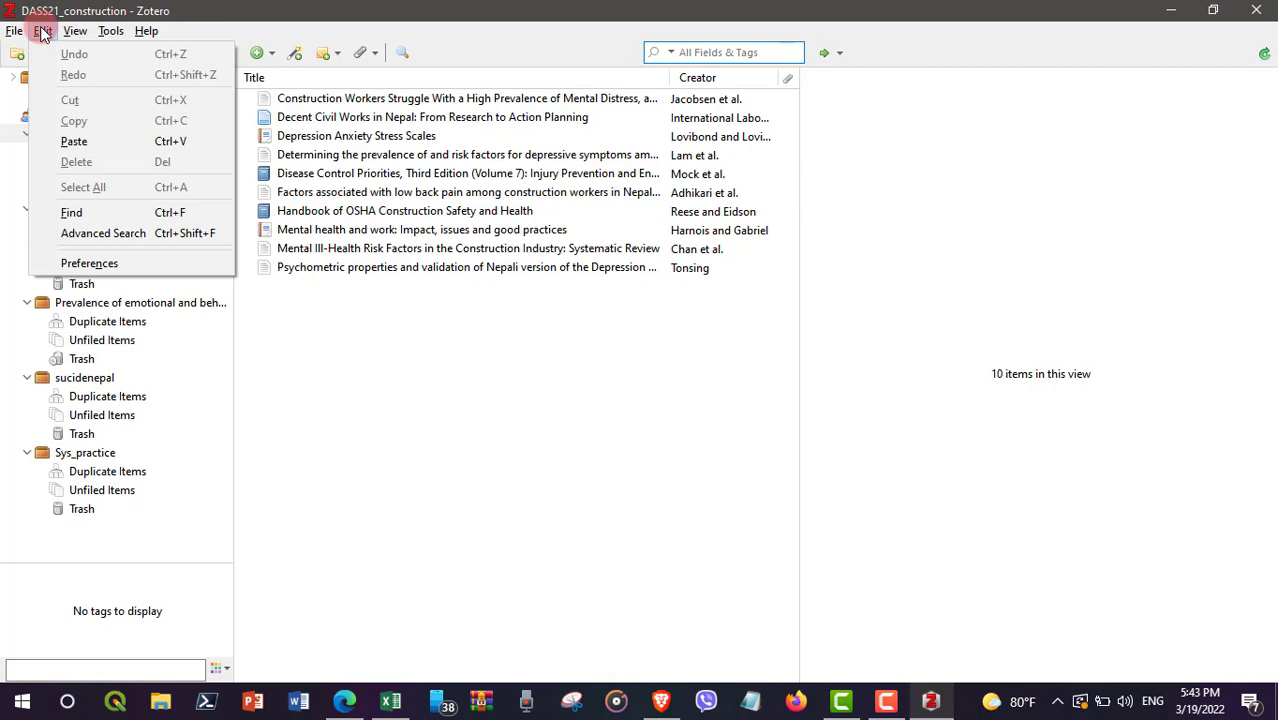
pyautogui.click(105, 265)
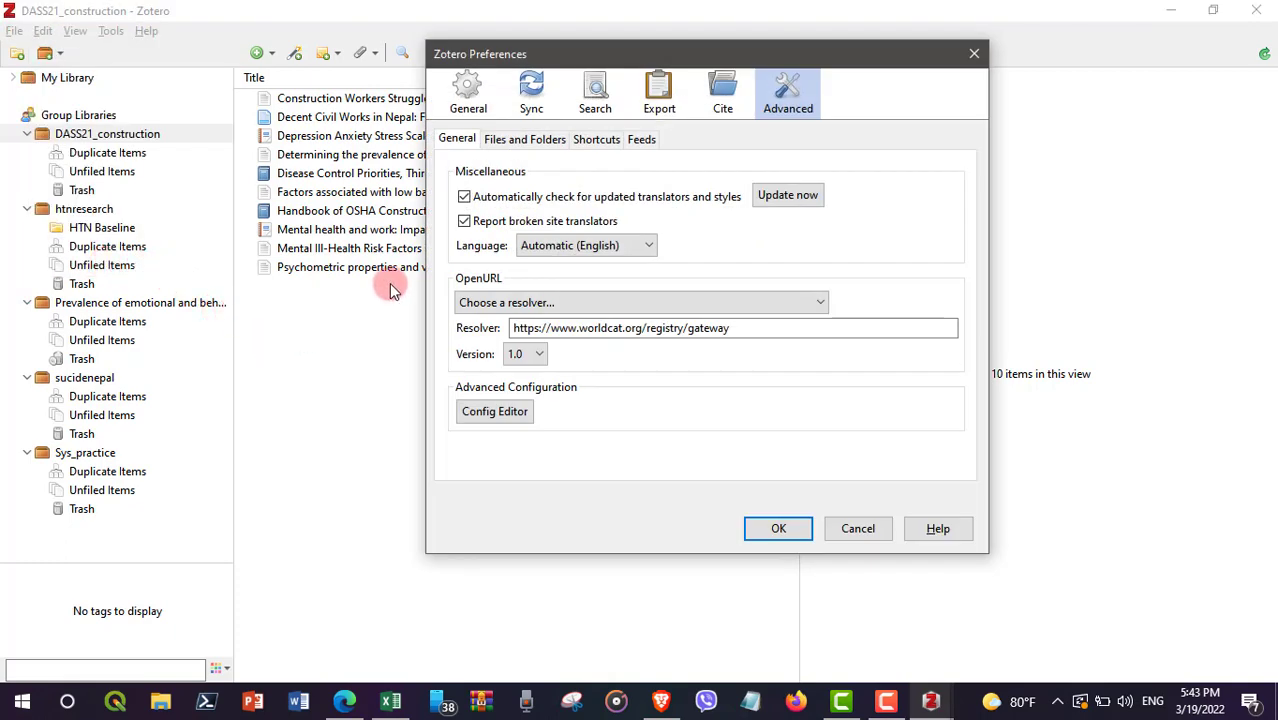
pyautogui.click(530, 100)
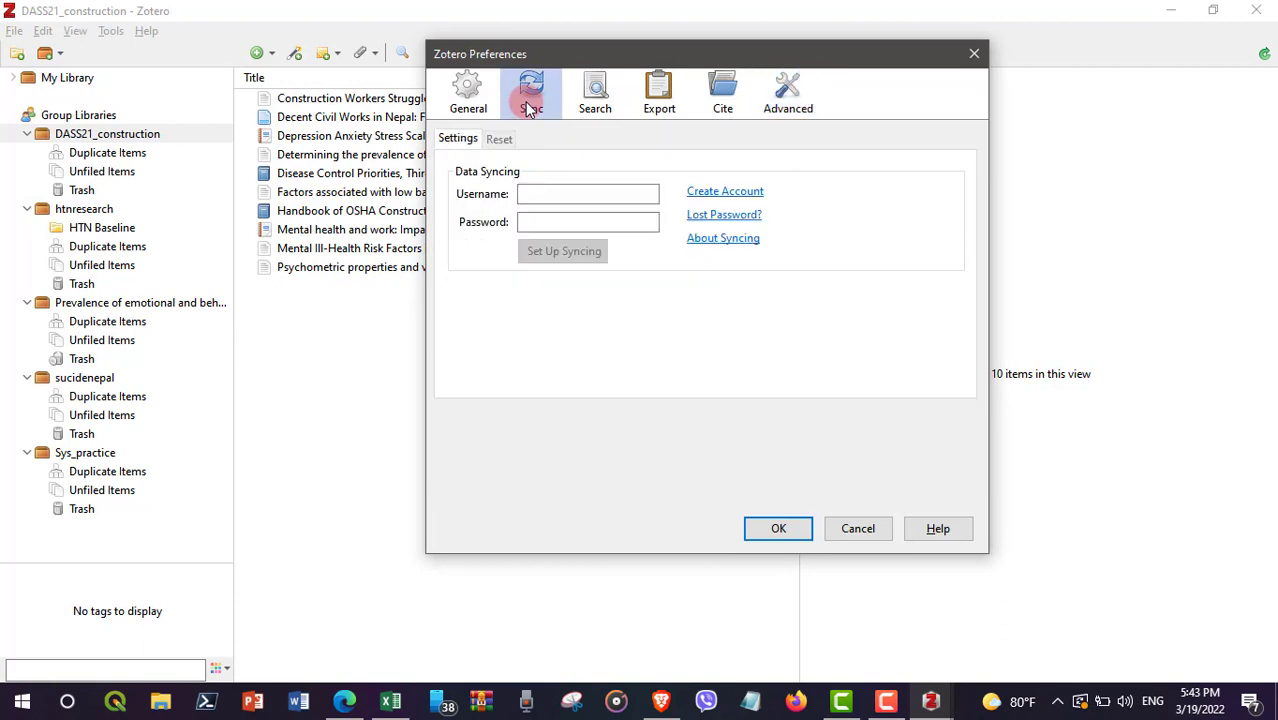
# Step: Enter the account username and password and choose Set Up Syncing
pyautogui.click(539, 193)
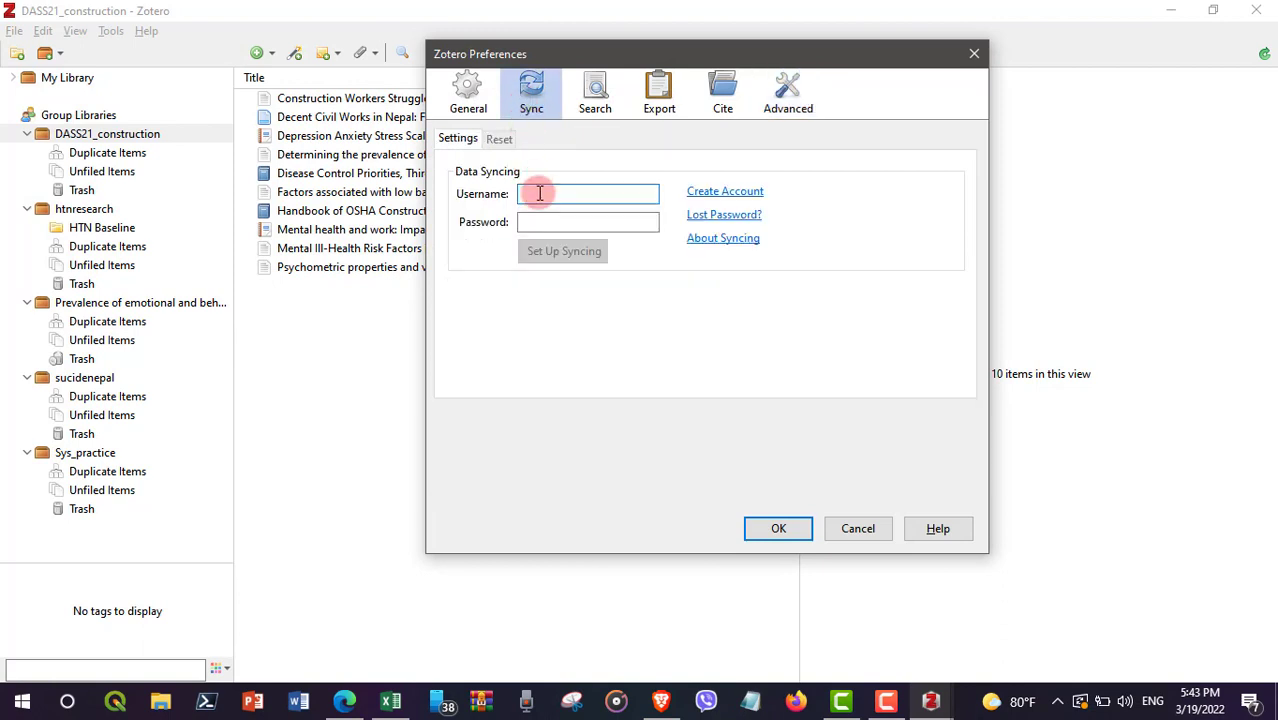
pyautogui.click(551, 220)
pyautogui.click(538, 192)
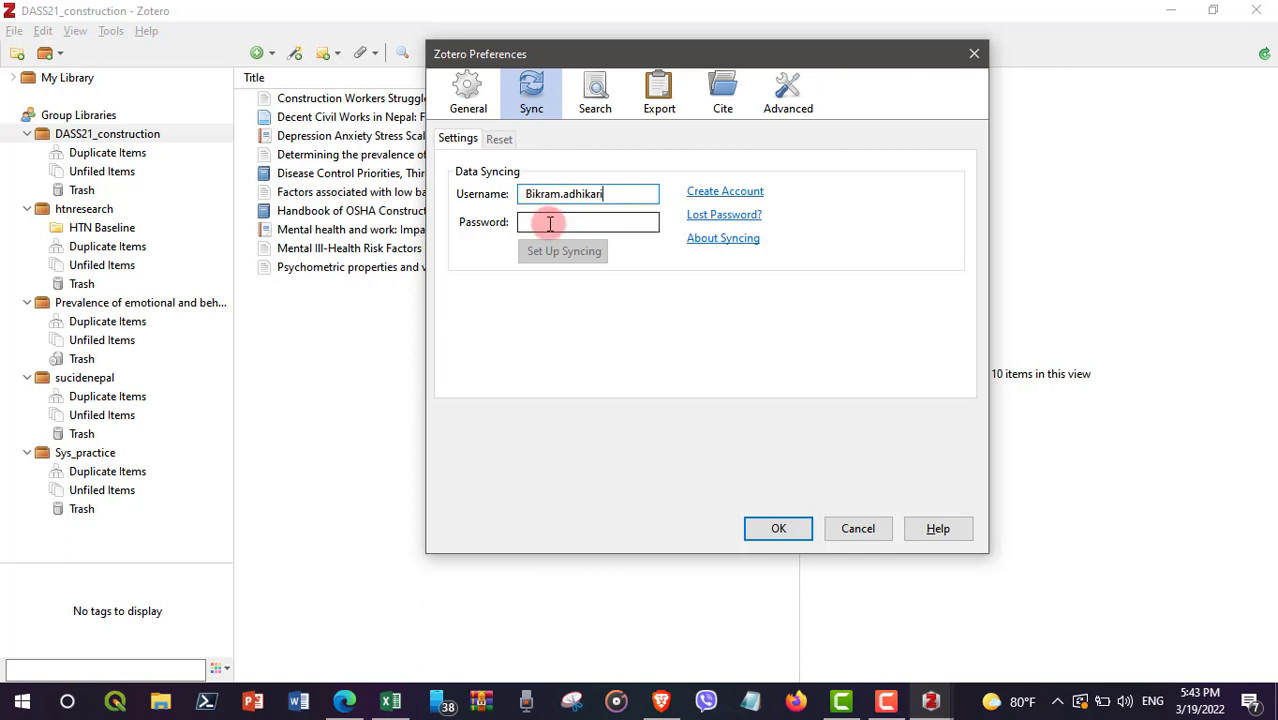
pyautogui.click(549, 224)
pyautogui.write('••••••••••')
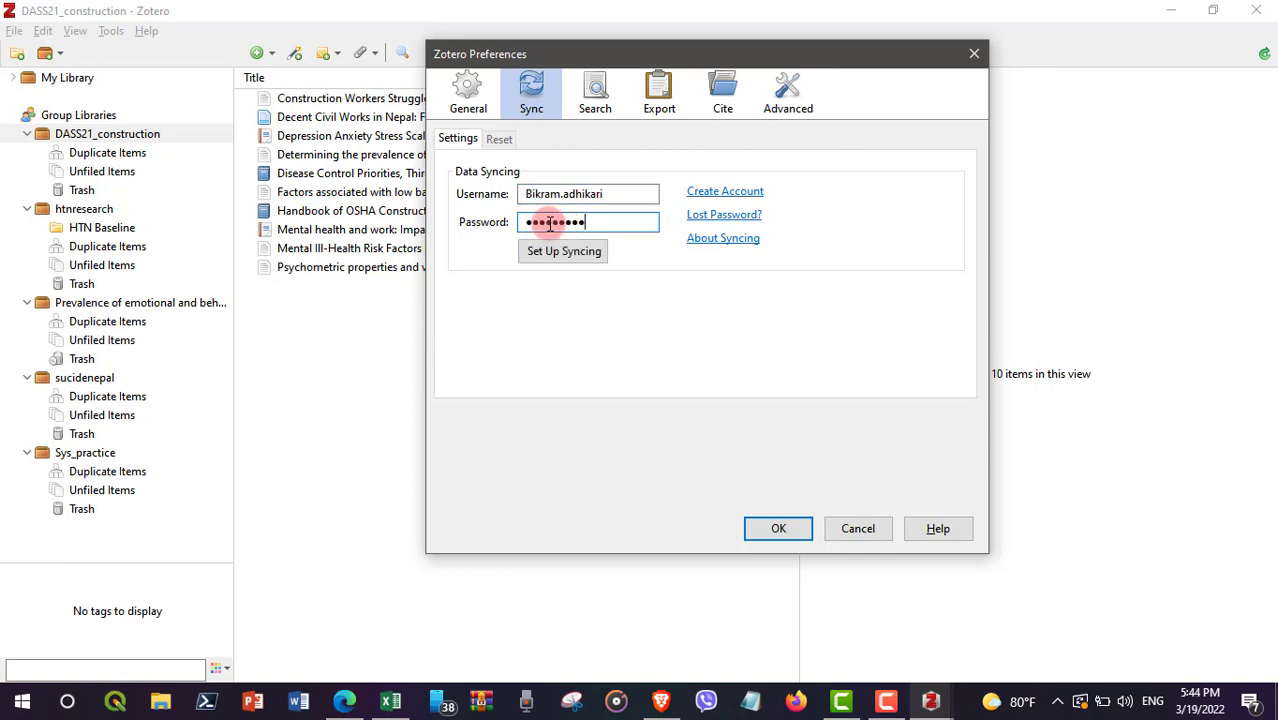
pyautogui.write('•••••••••')
pyautogui.click(563, 258)
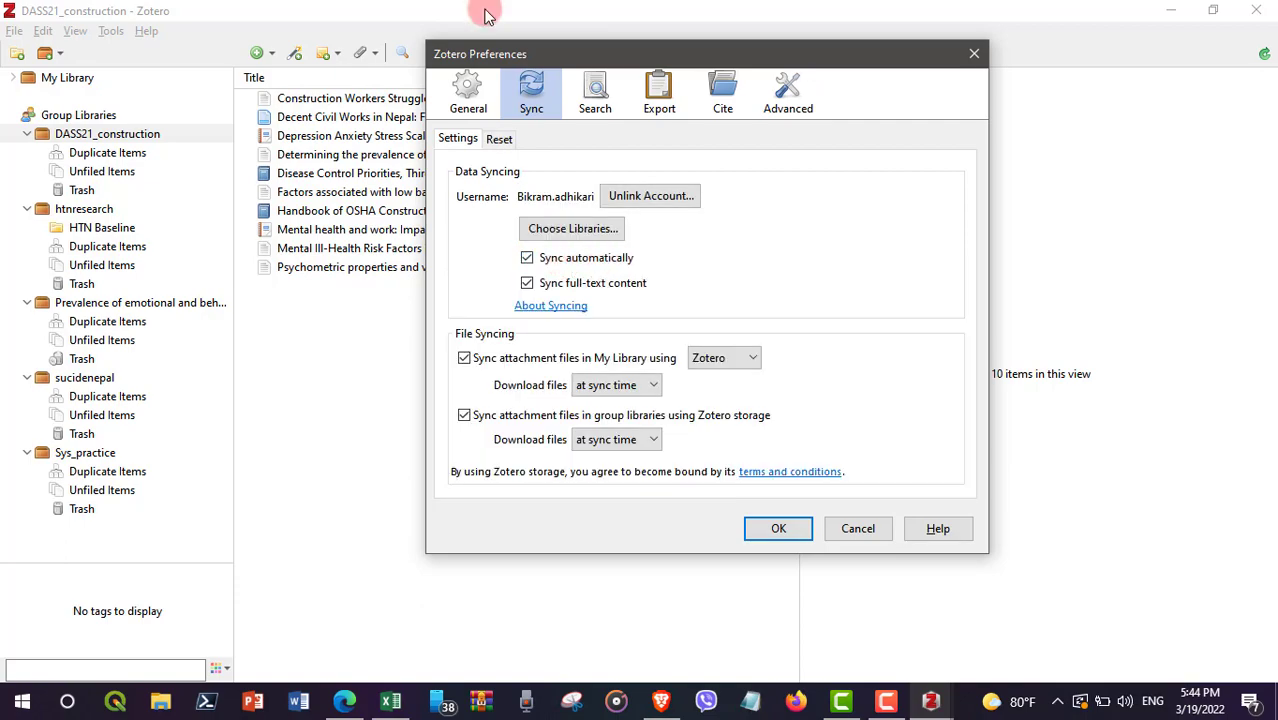
# Step: Shrink the Zotero main window after checking the linked sync settings
pyautogui.moveTo(483, 14); pyautogui.dragTo(548, 2)
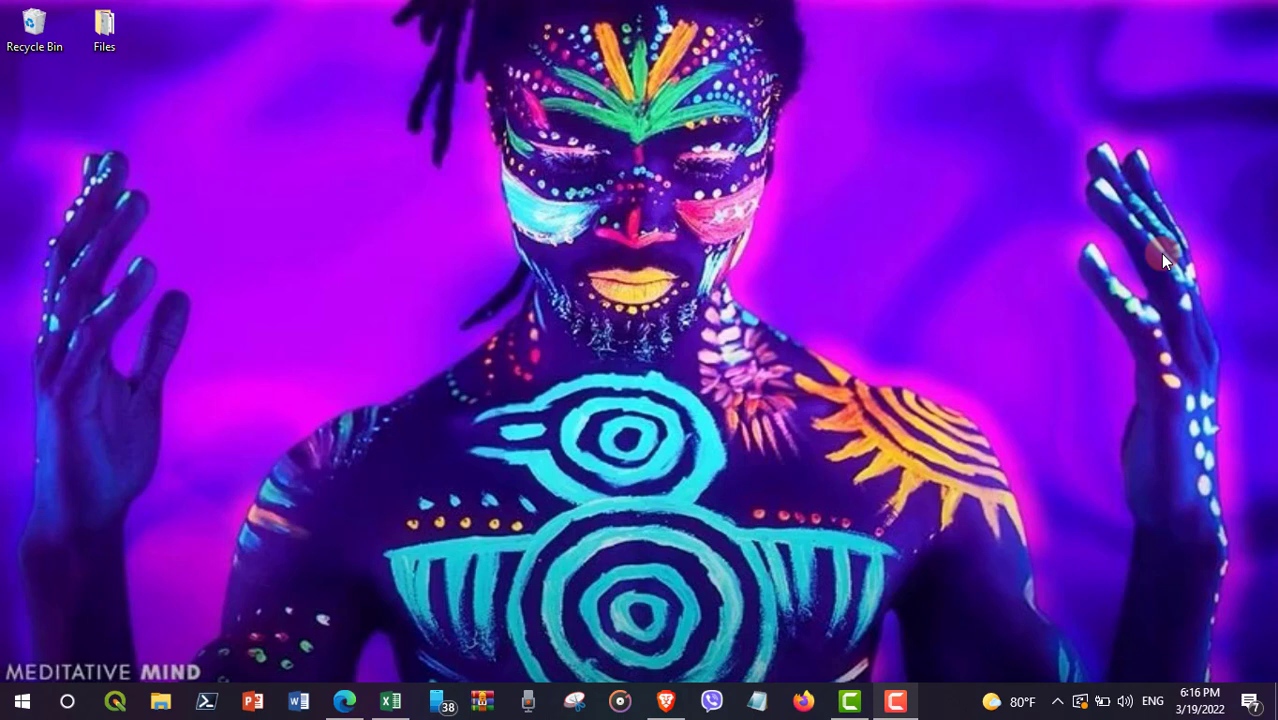
# Step: Bring back the browser, open zotero.org in a new tab, and go to Groups
pyautogui.moveTo(665, 702)
pyautogui.click(570, 562)
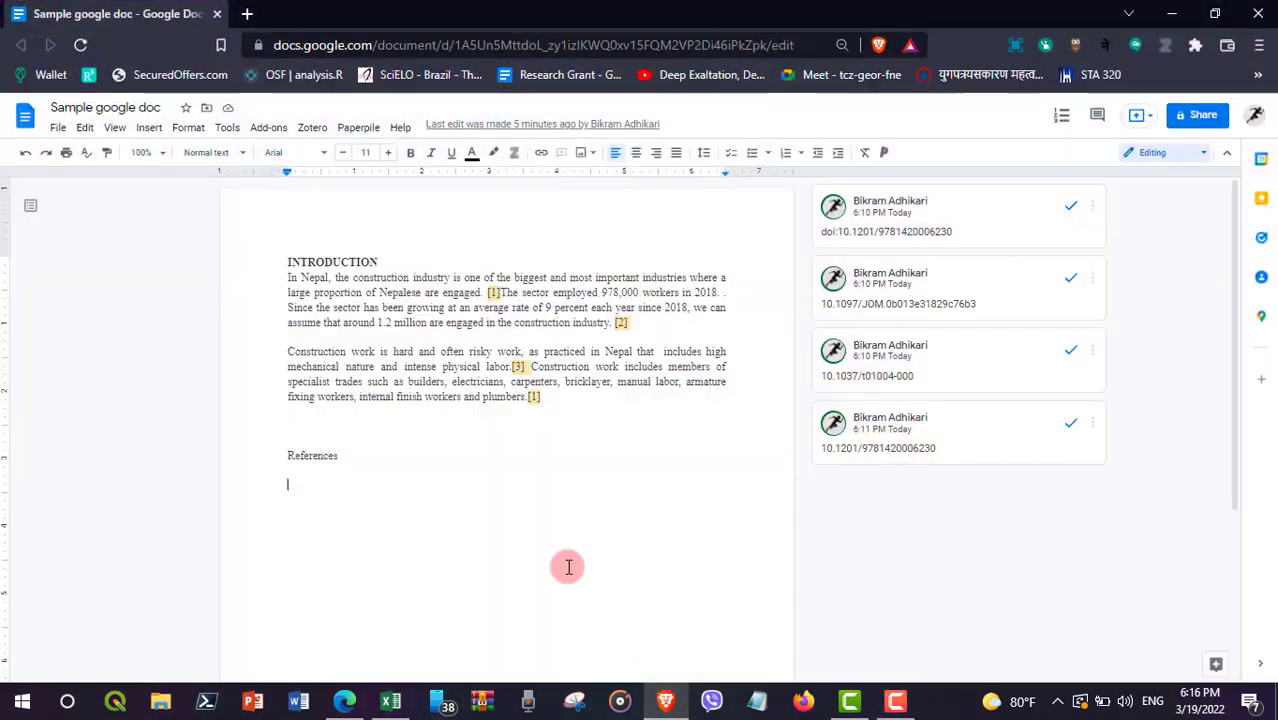
pyautogui.click(248, 18)
pyautogui.write('zote')
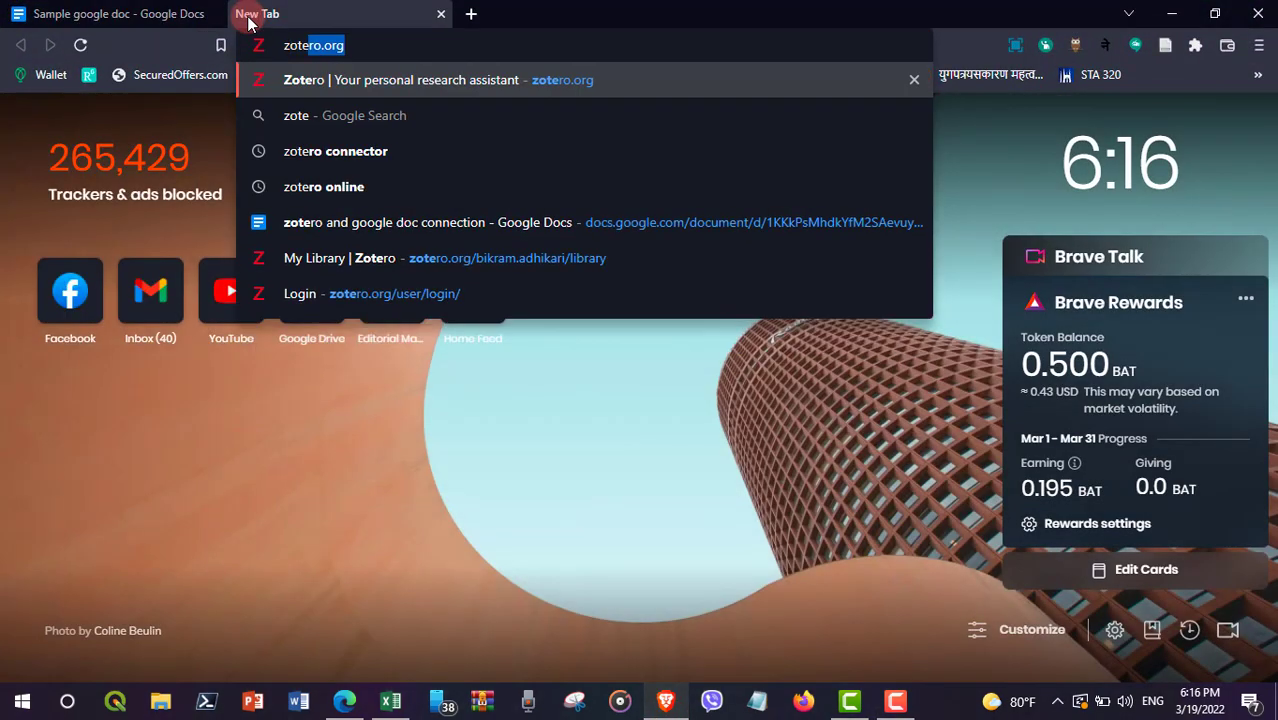
pyautogui.press('Return')
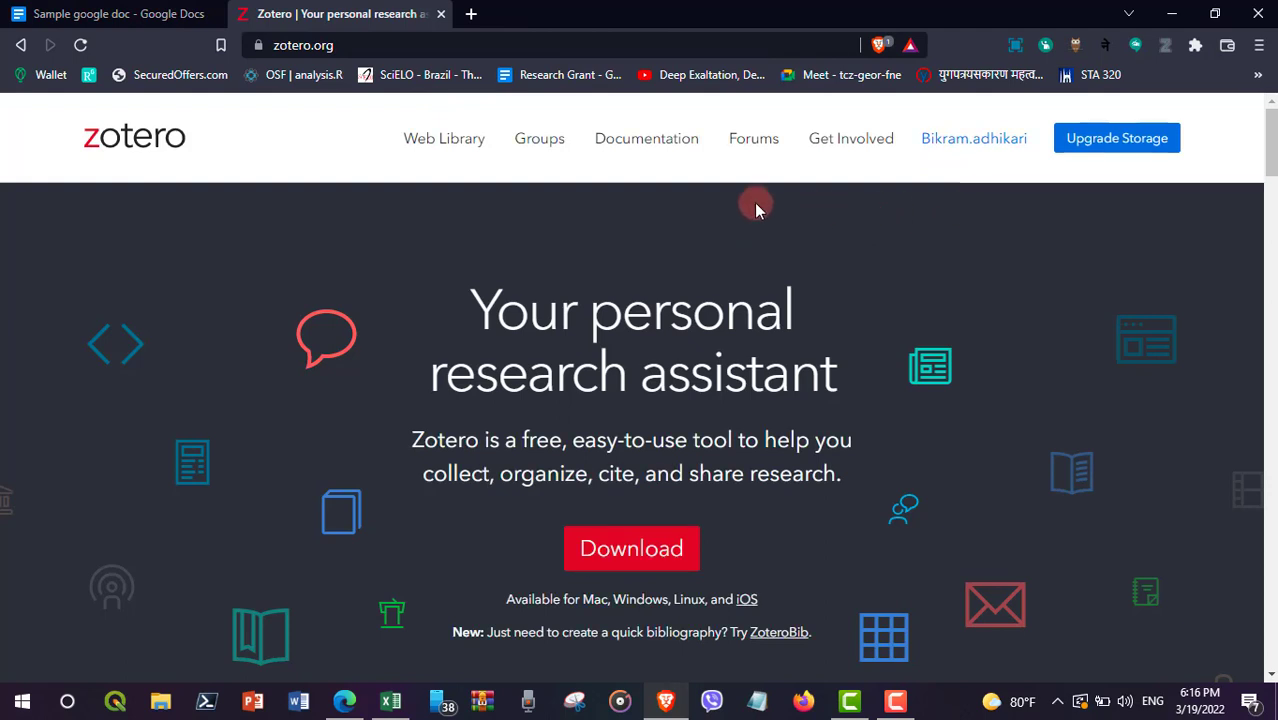
pyautogui.click(535, 146)
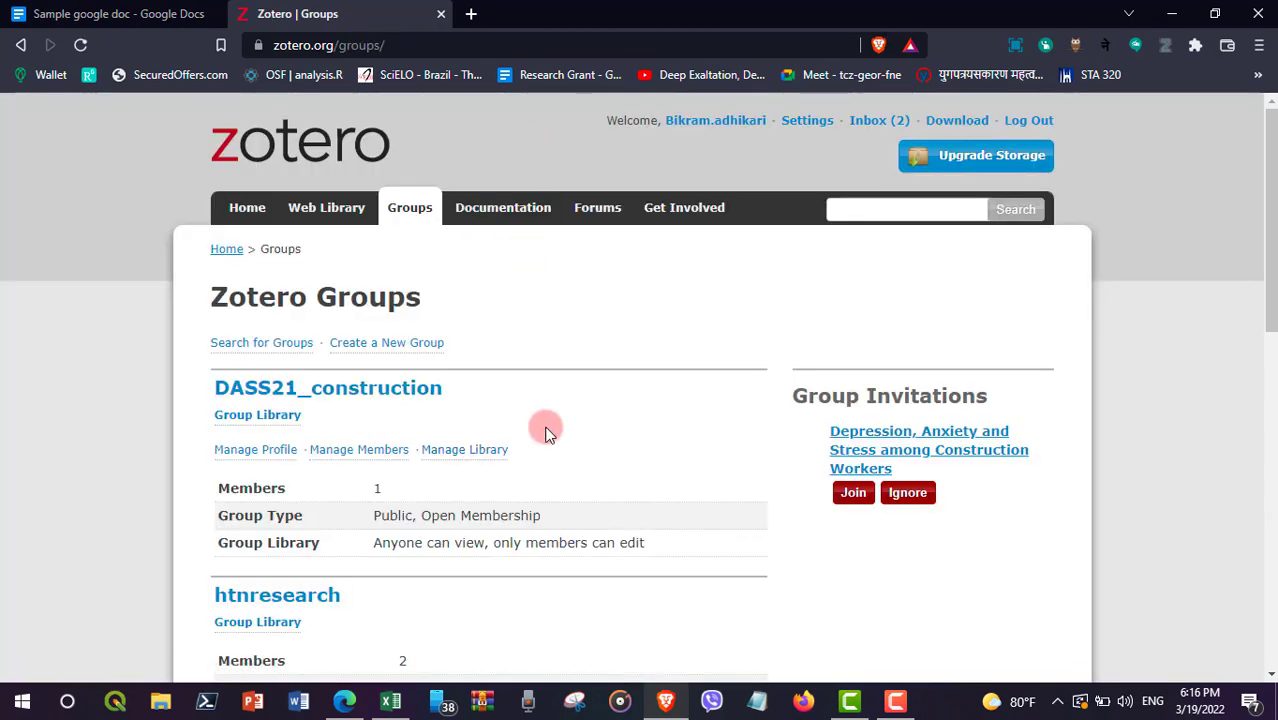
# Step: Start a new group named 'tutorial123', leaving Public, Open Membership selected
pyautogui.click(371, 350)
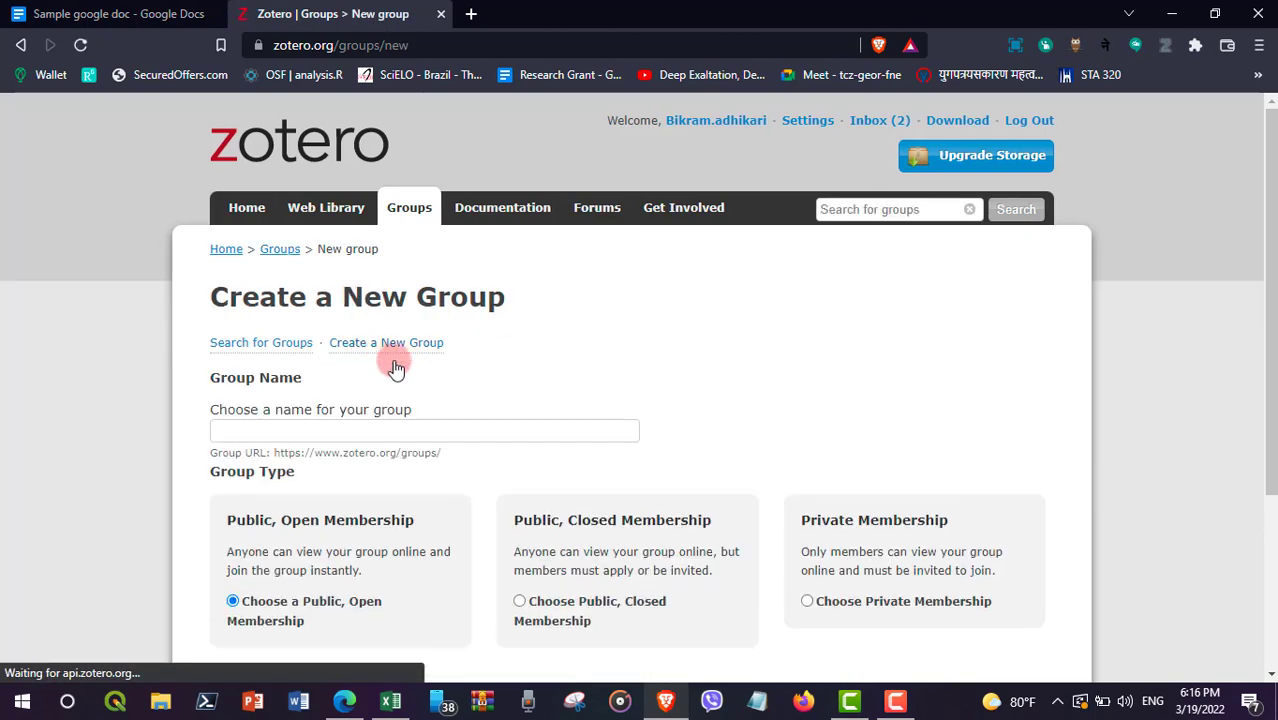
pyautogui.scroll(-2, 583, 150)
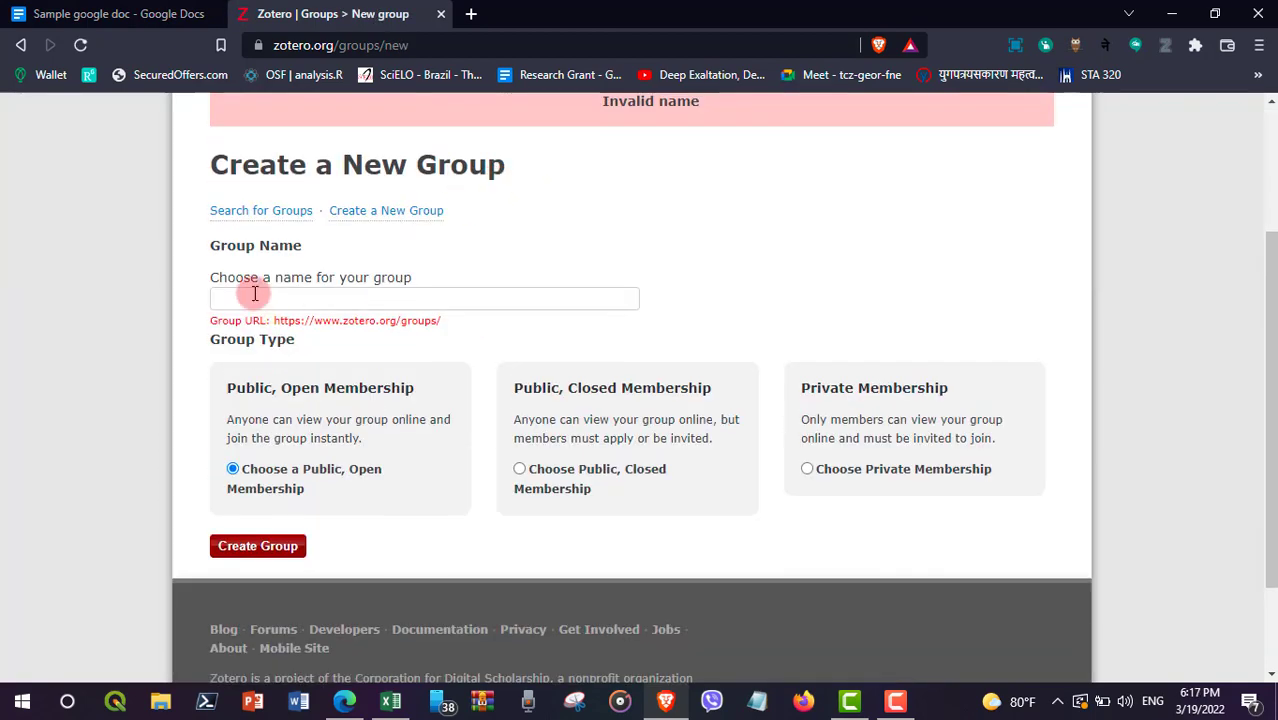
pyautogui.click(255, 297)
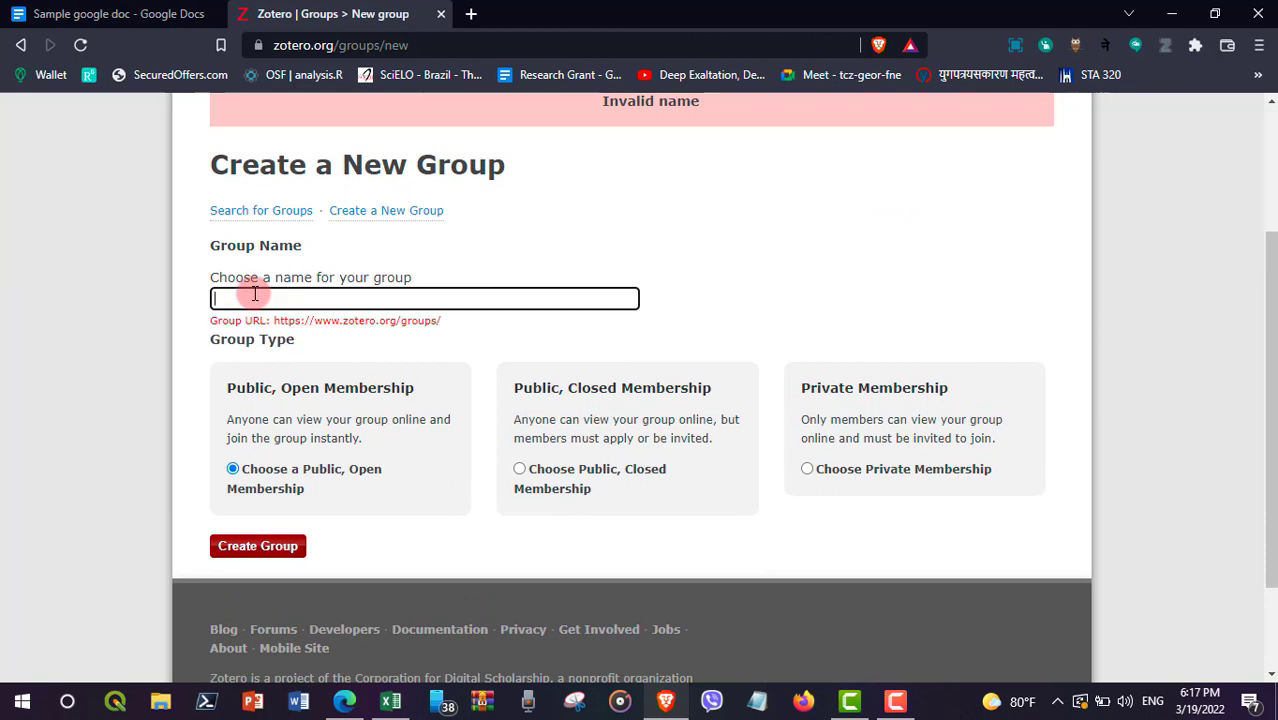
pyautogui.write('tutorial123')
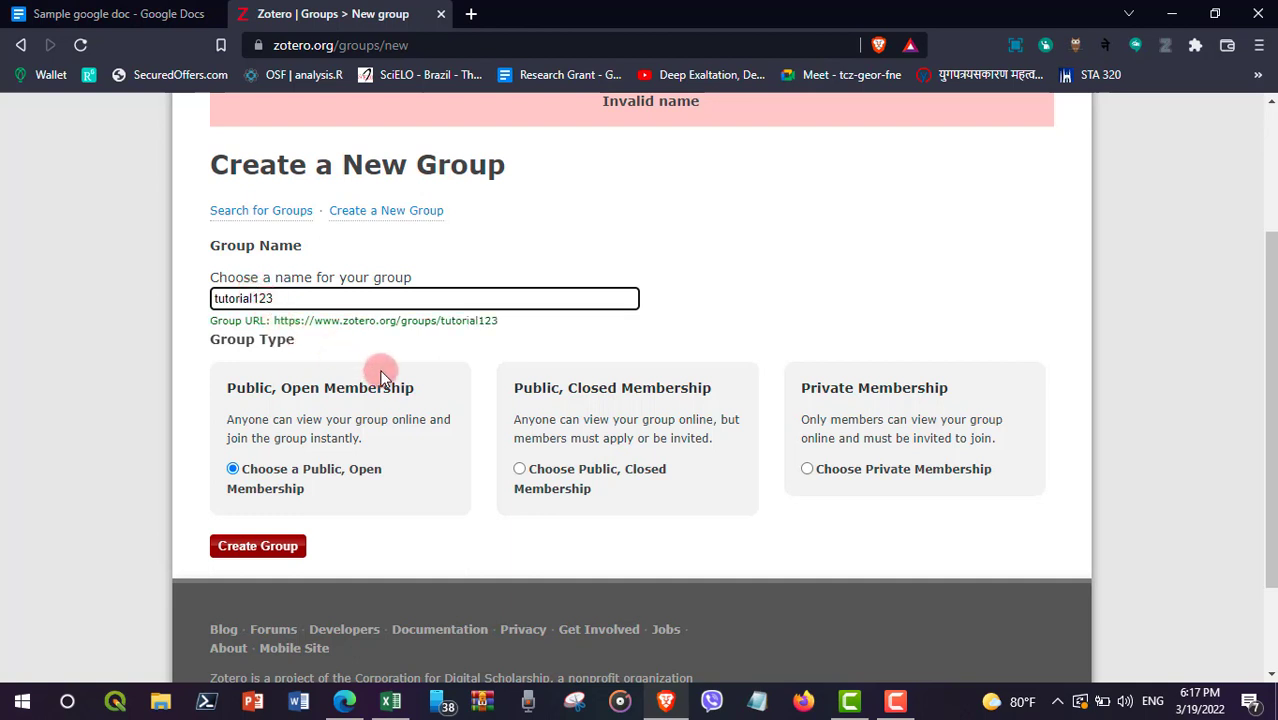
pyautogui.scroll(-2, 379, 368)
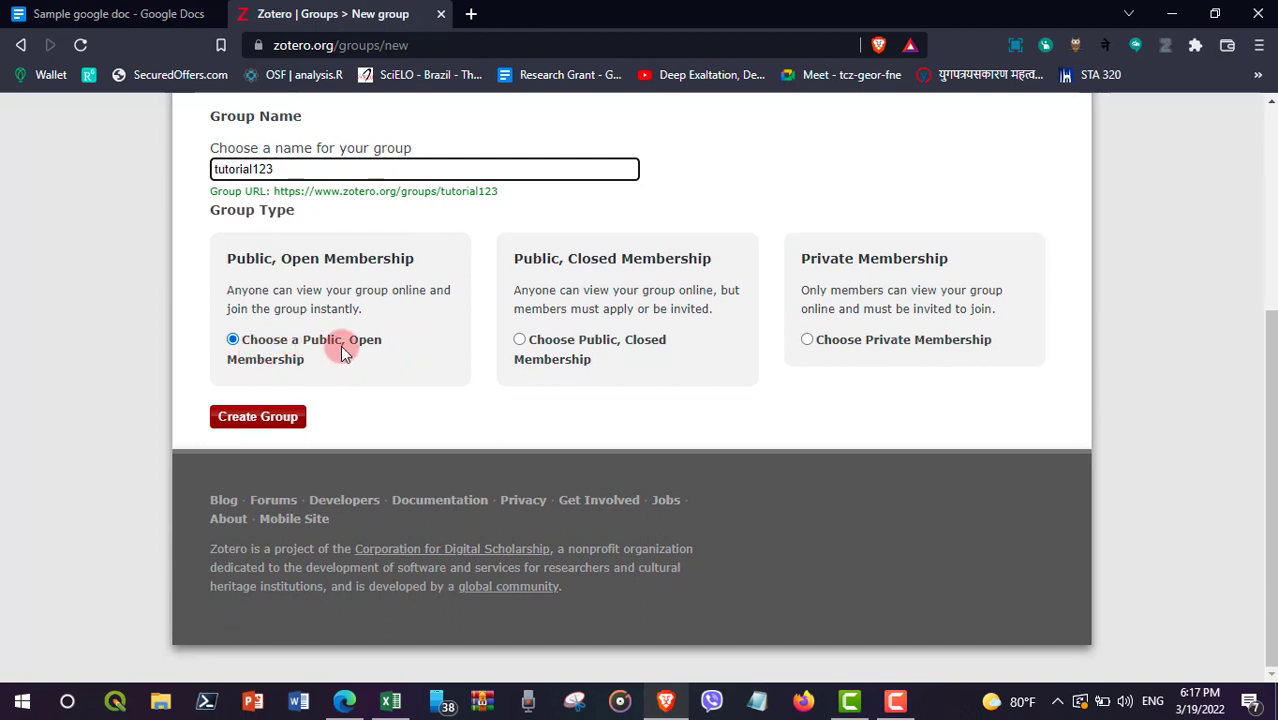
# Step: Create the tutorial123 group, then reach Send More Invitations from its Members Settings
pyautogui.click(266, 424)
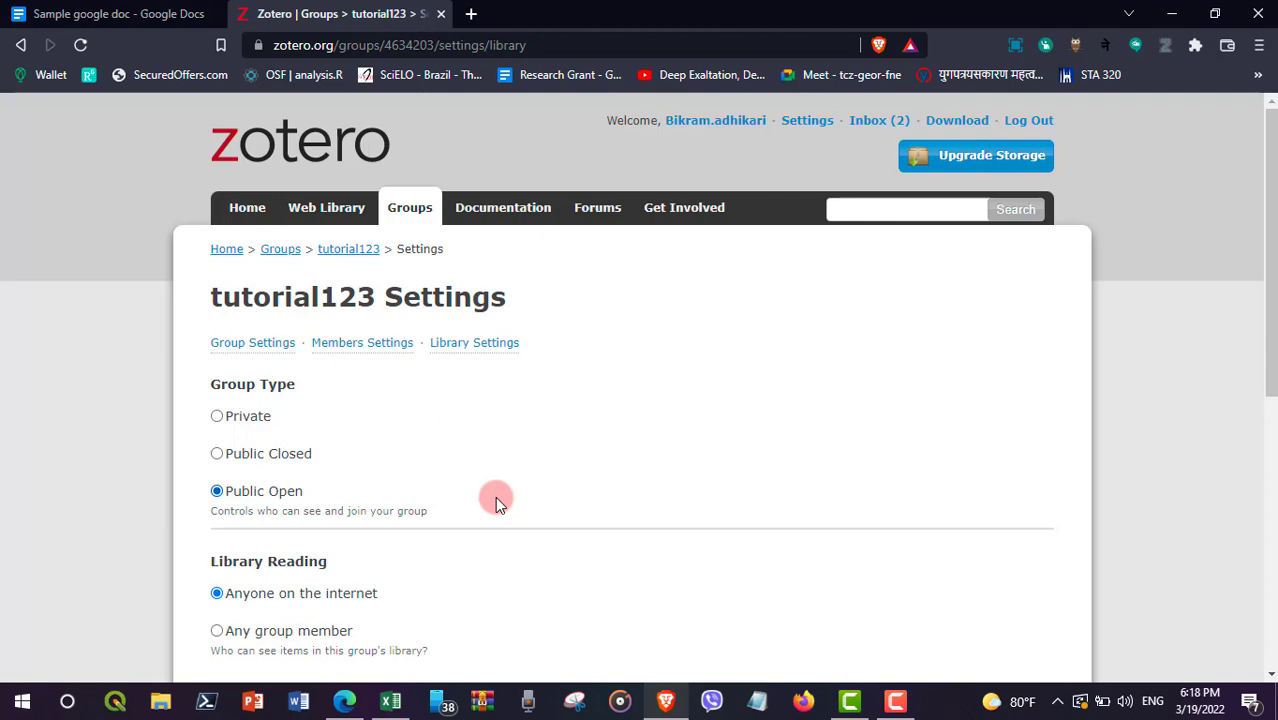
pyautogui.click(340, 350)
pyautogui.scroll(-2, 473, 505)
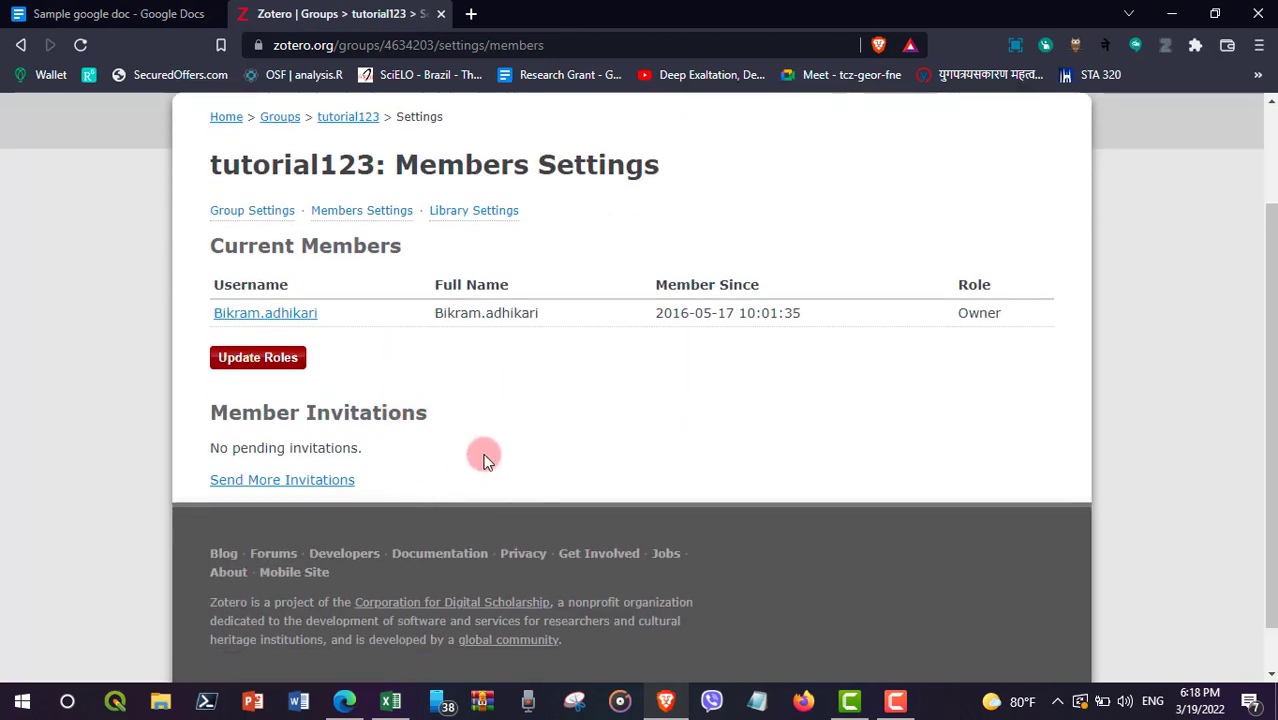
pyautogui.click(316, 484)
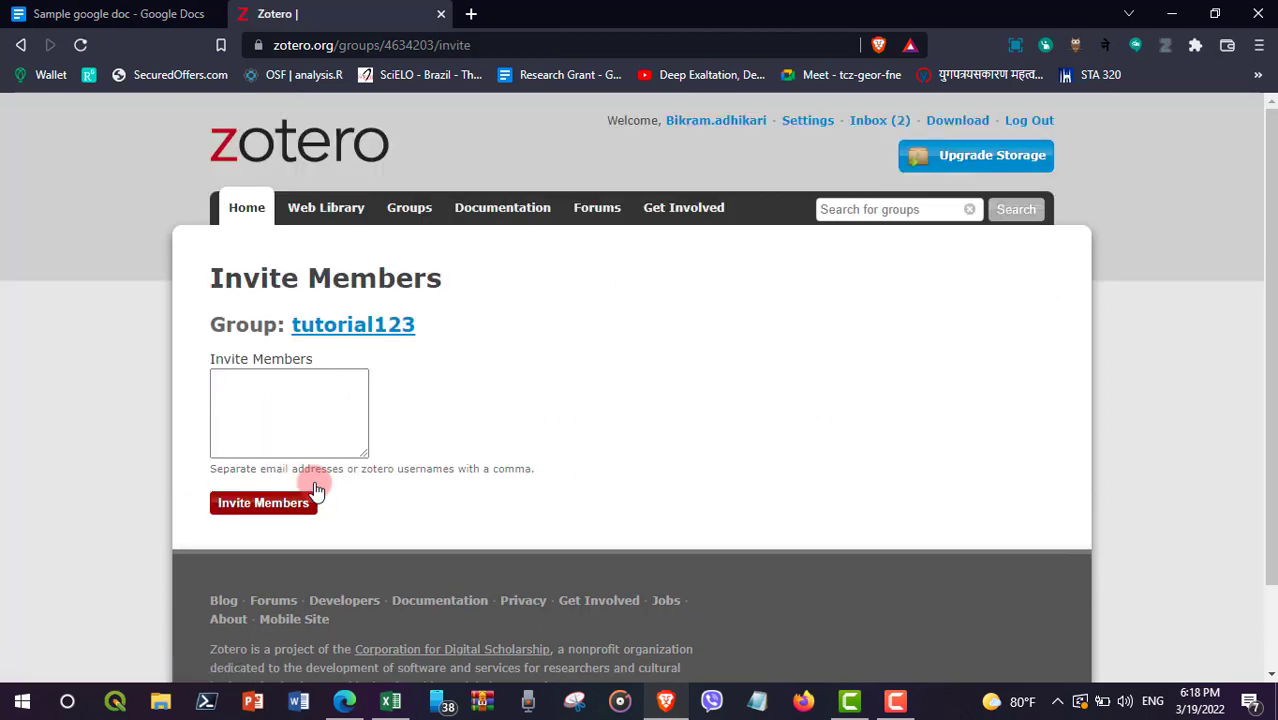
# Step: Invite a member to tutorial123 by their e-mail address, then reopen the empty invite form
pyautogui.click(289, 426)
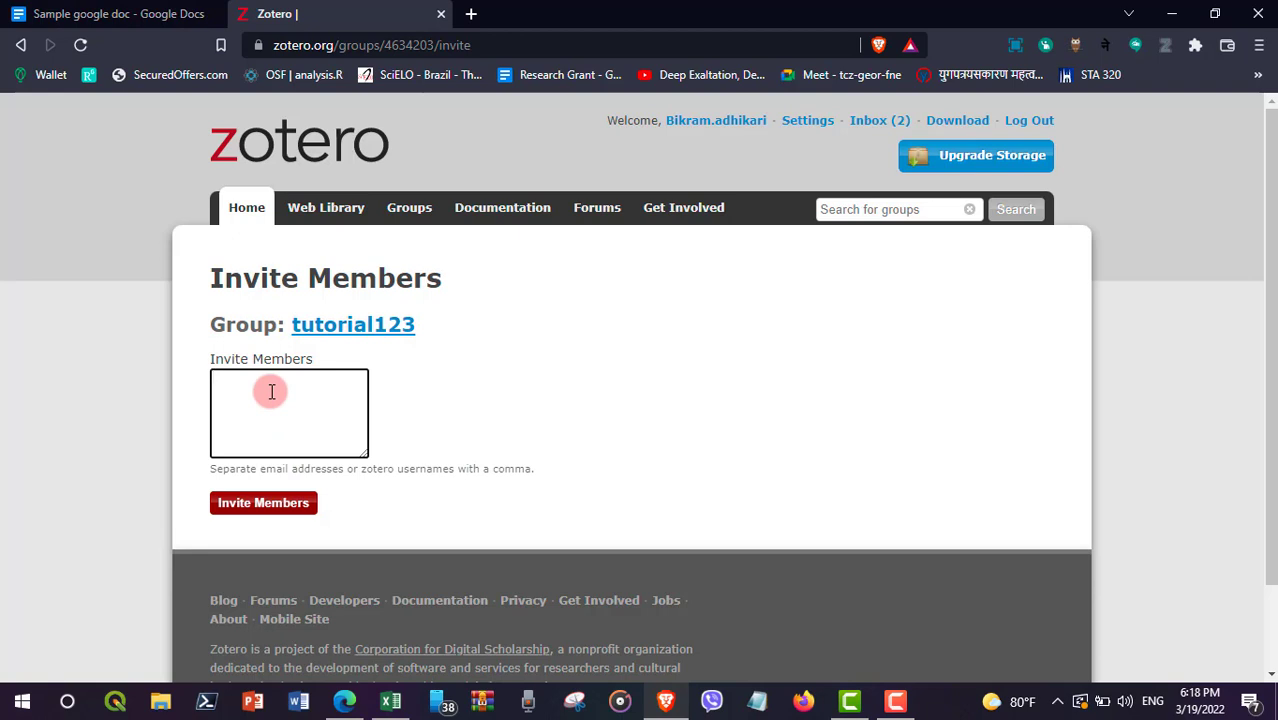
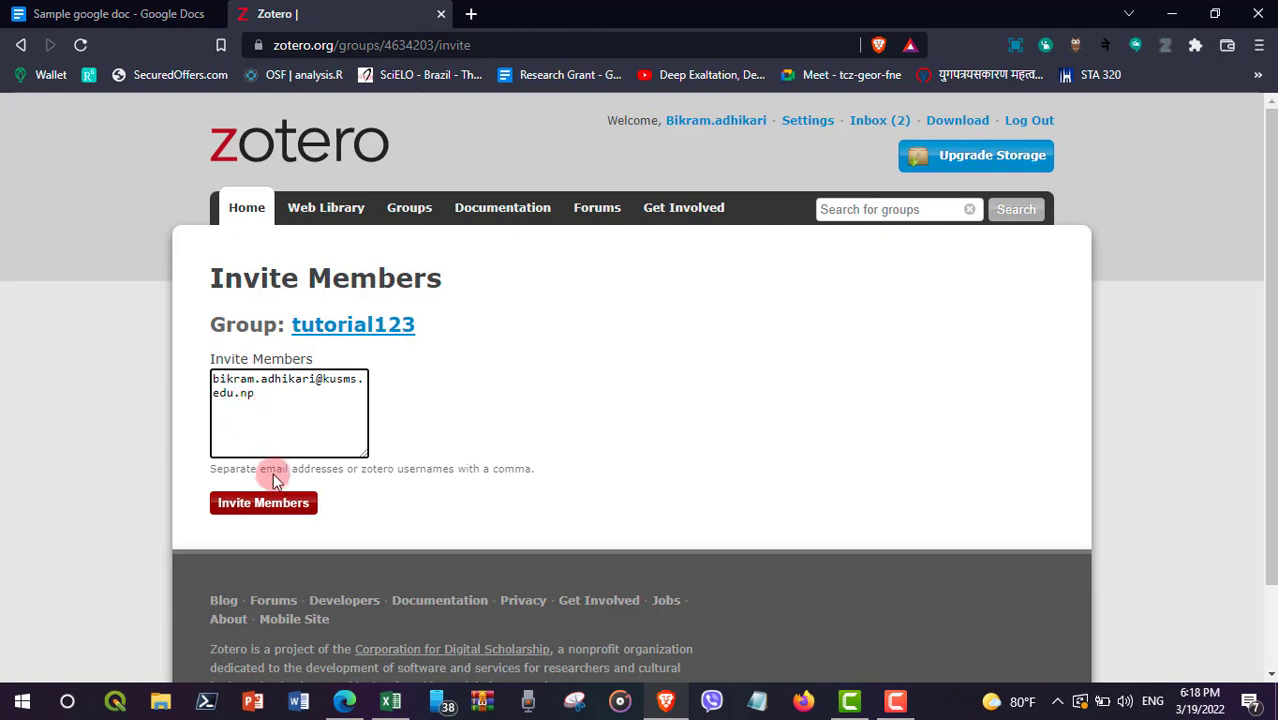
pyautogui.click(266, 506)
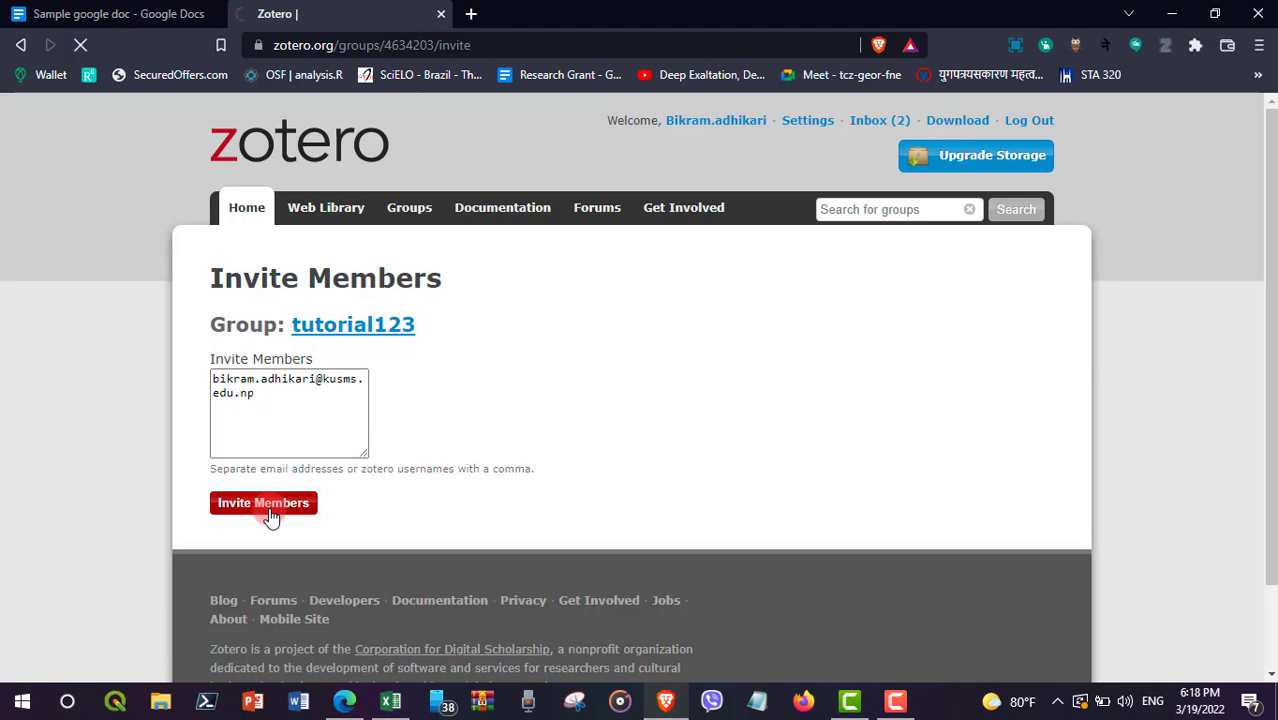
pyautogui.scroll(-1, 404, 514)
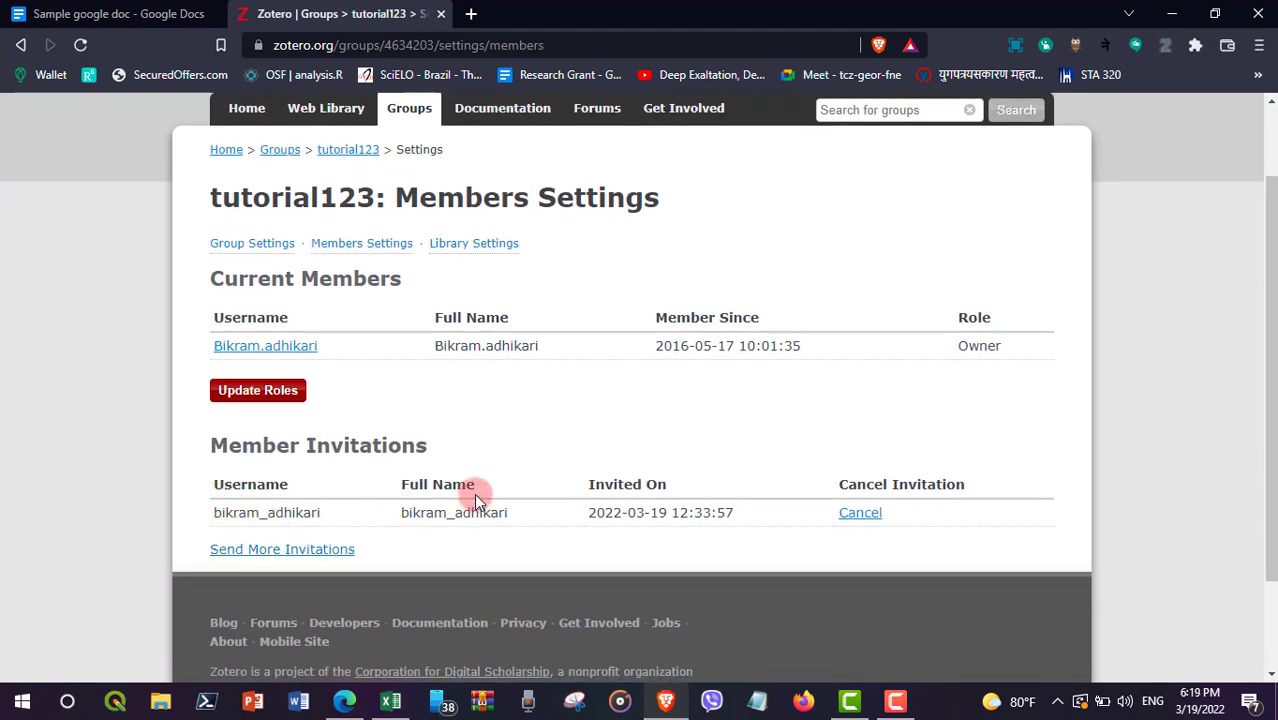
pyautogui.click(279, 553)
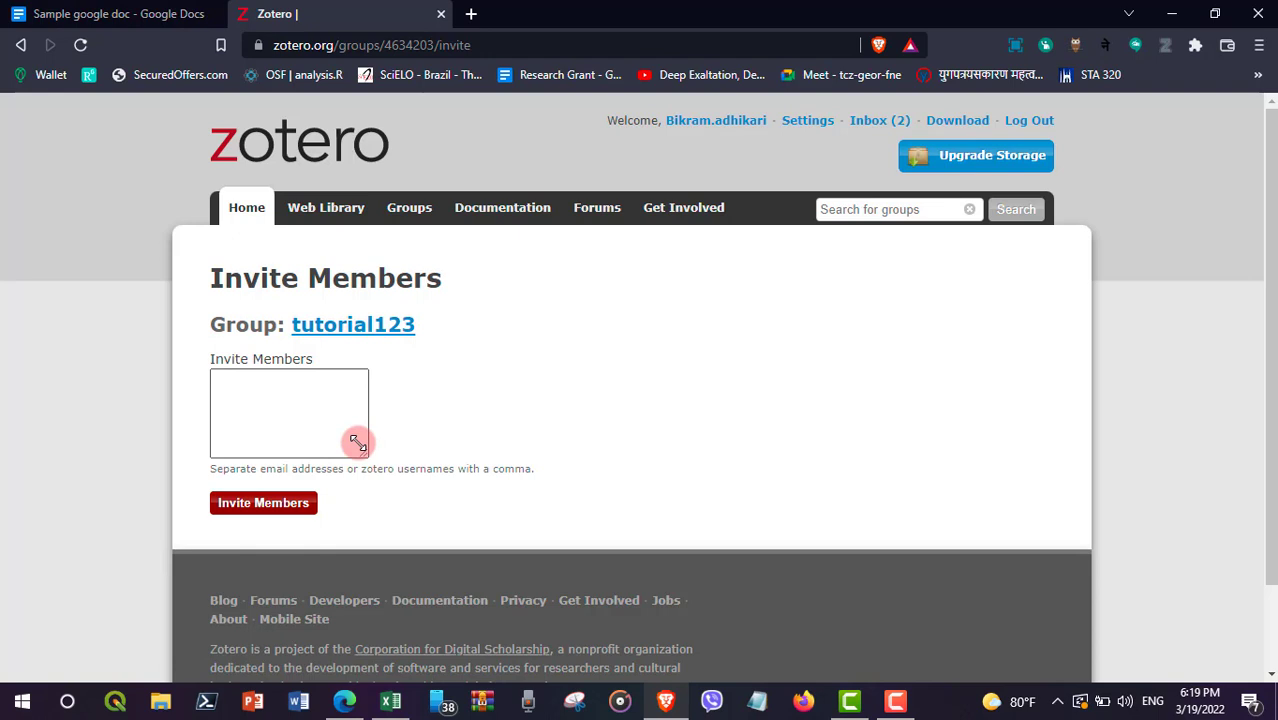
# Step: Open the empty tutorial123 group library from Zotero's Web Library
pyautogui.click(316, 212)
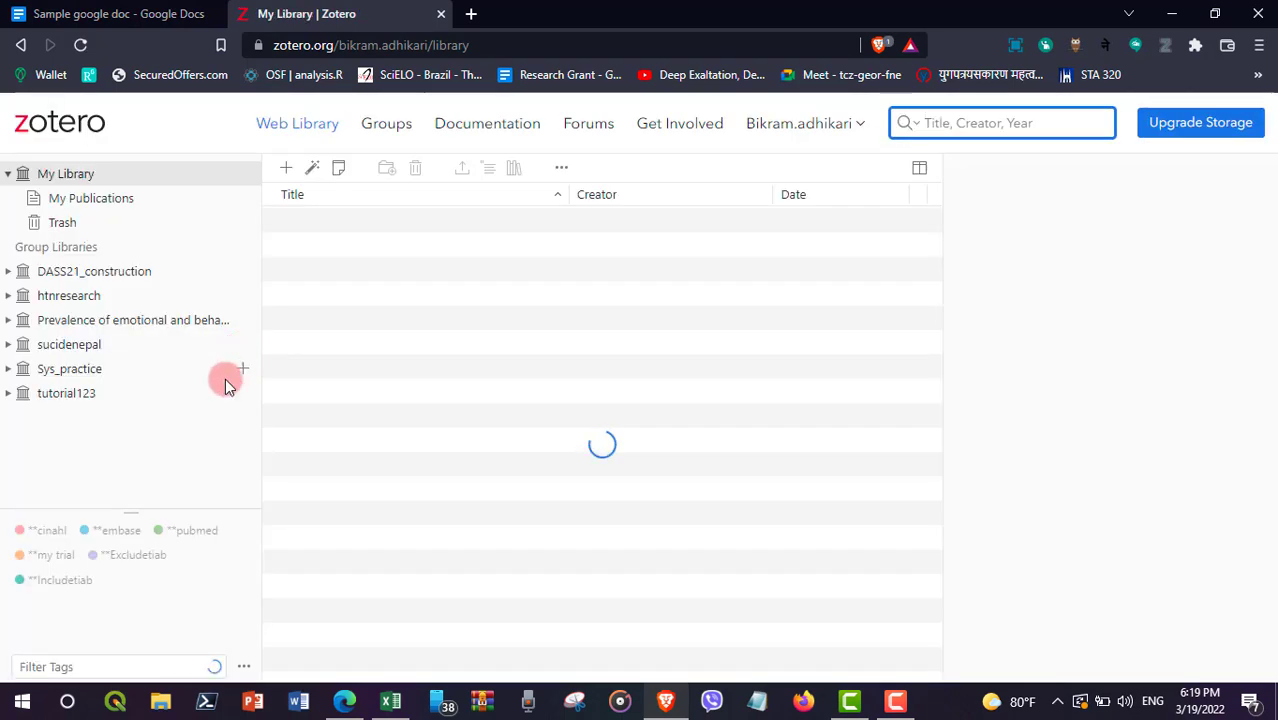
pyautogui.click(55, 396)
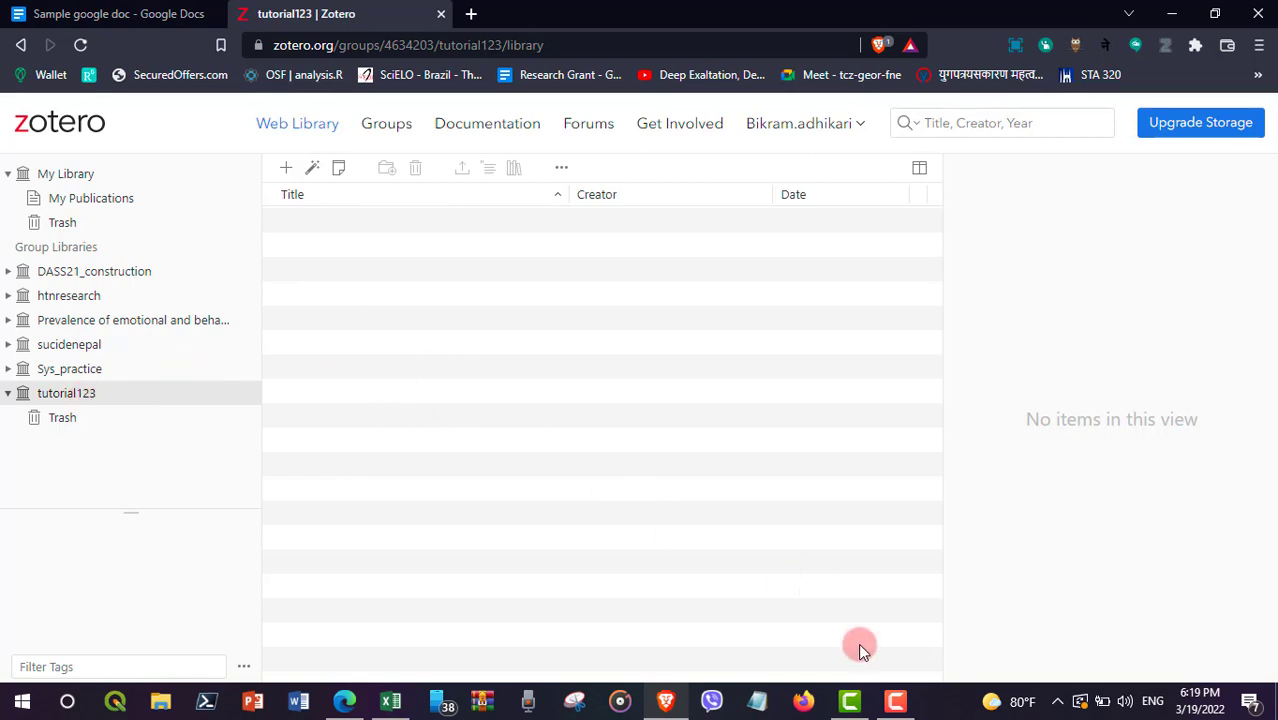
pyautogui.click(37, 702)
# Step: Launch Zotero desktop, find the synced tutorial123 library in its tree, then return to Brave
pyautogui.write('zot')
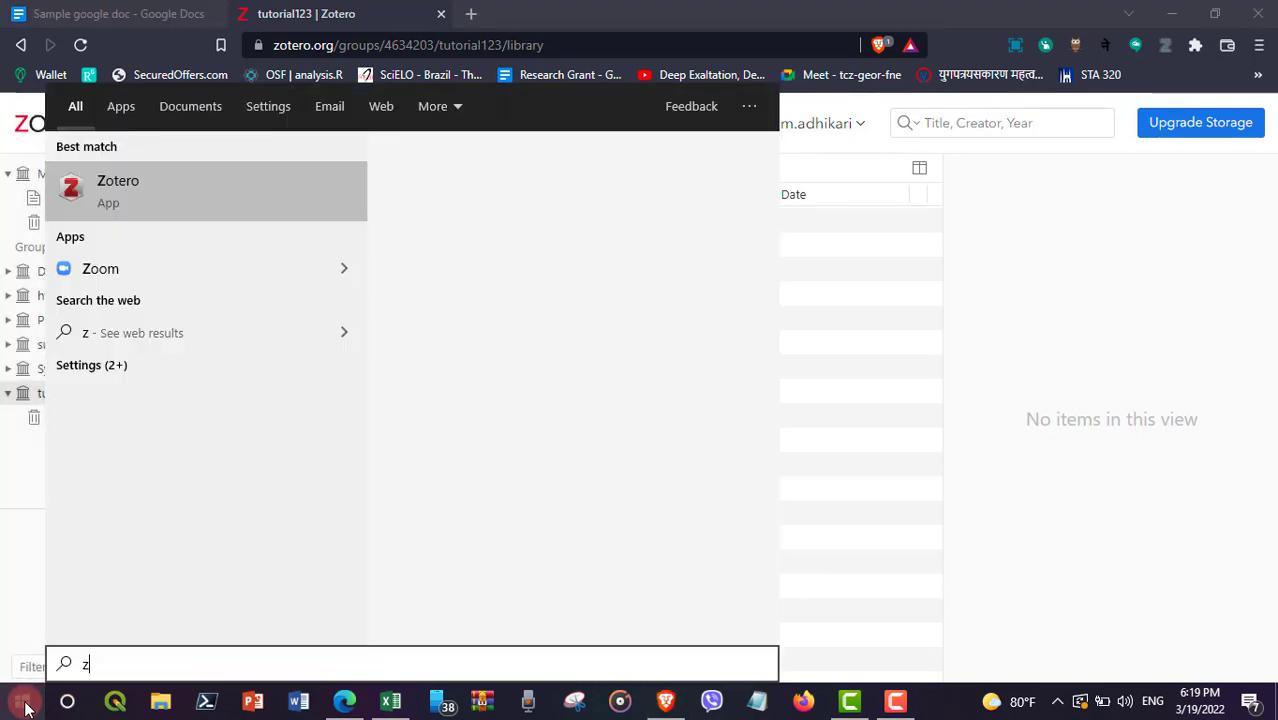
pyautogui.write('er')
pyautogui.press('Return')
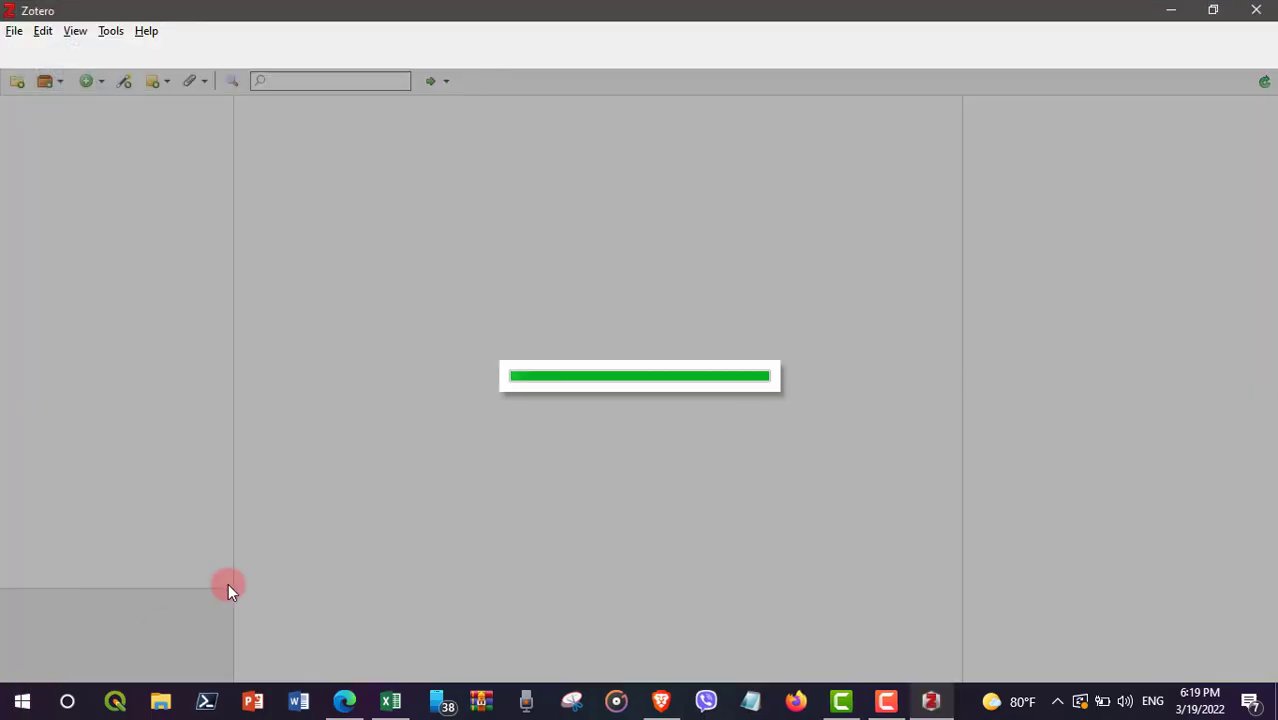
pyautogui.scroll(-1, 48, 479)
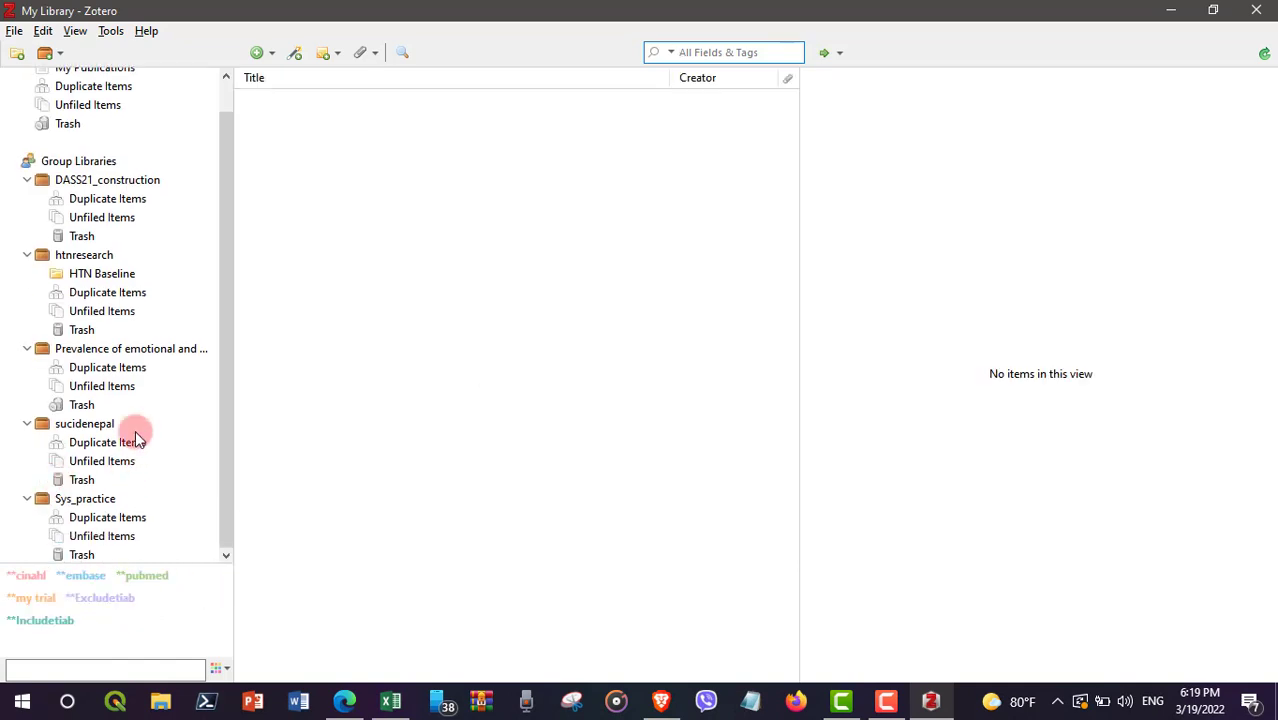
pyautogui.scroll(1, 119, 247)
pyautogui.scroll(-1, 119, 427)
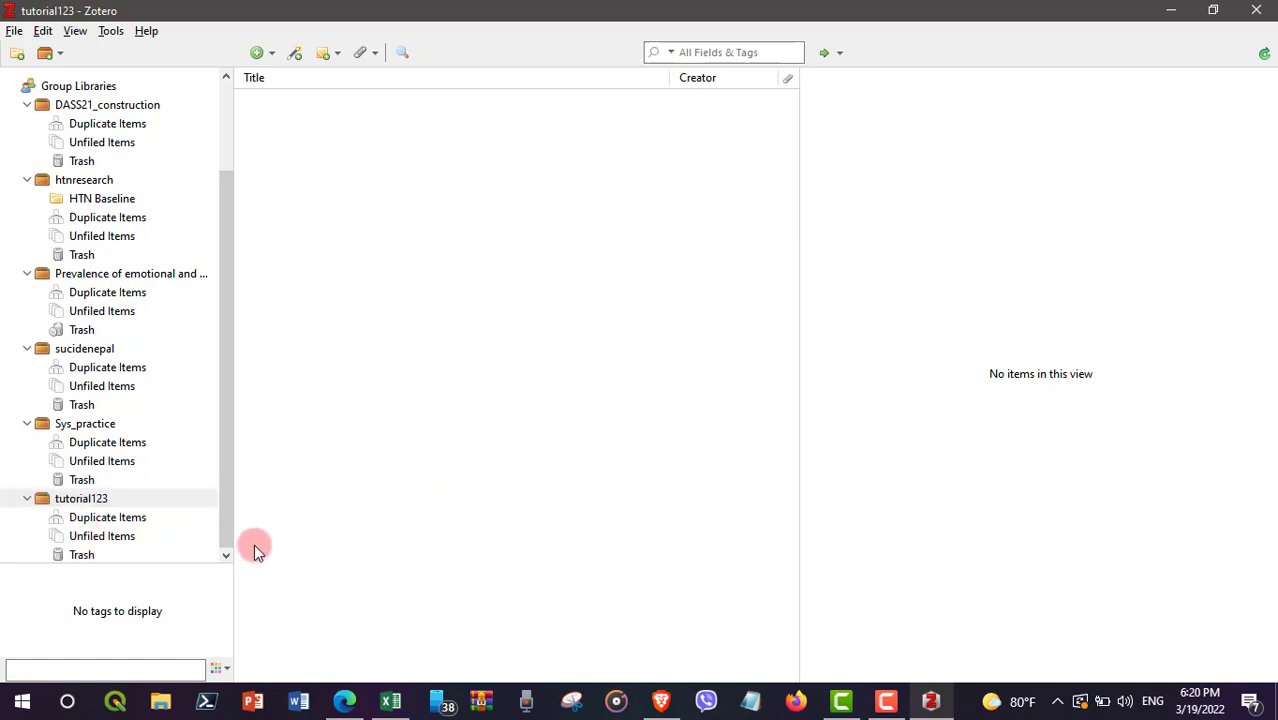
pyautogui.click(658, 703)
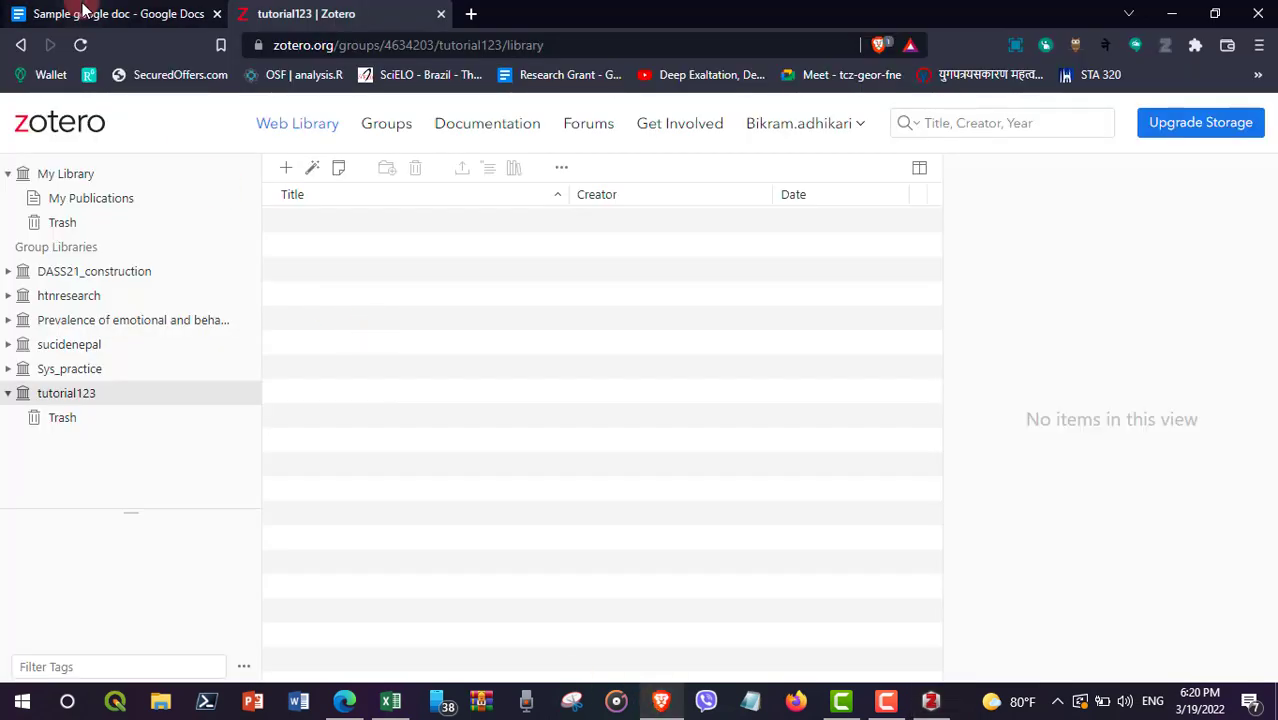
pyautogui.click(45, 12)
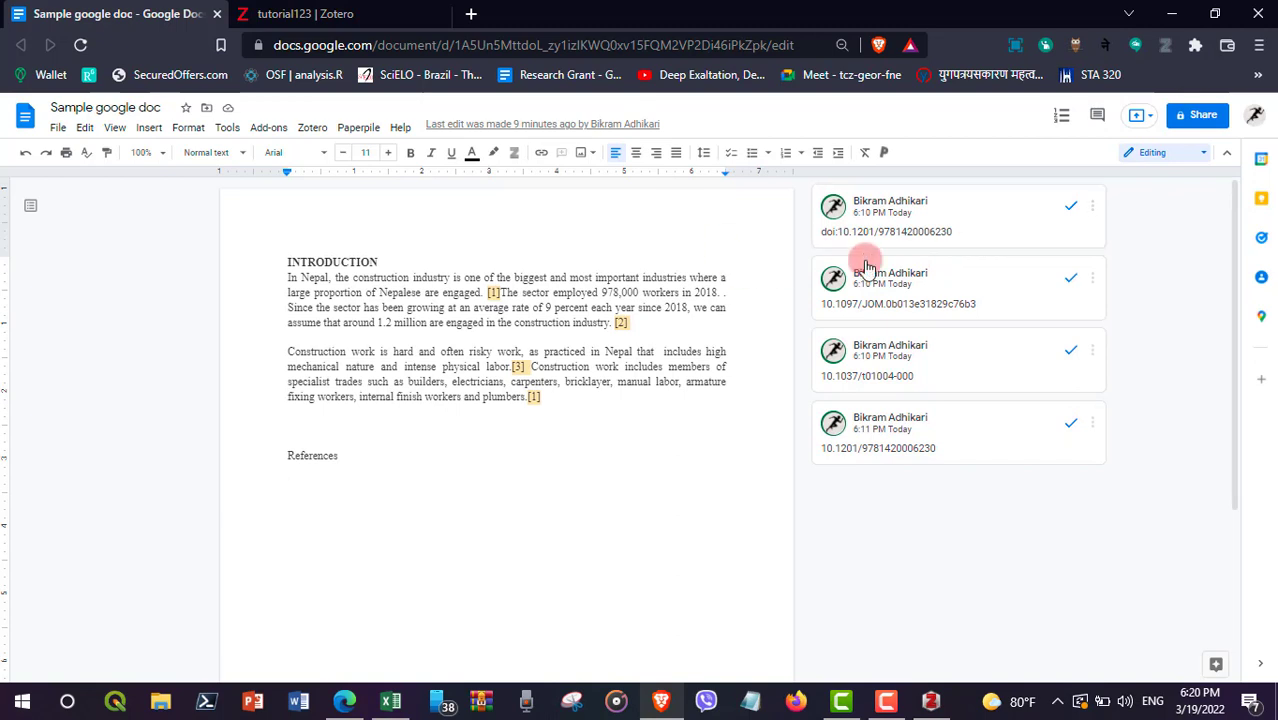
pyautogui.click(960, 236)
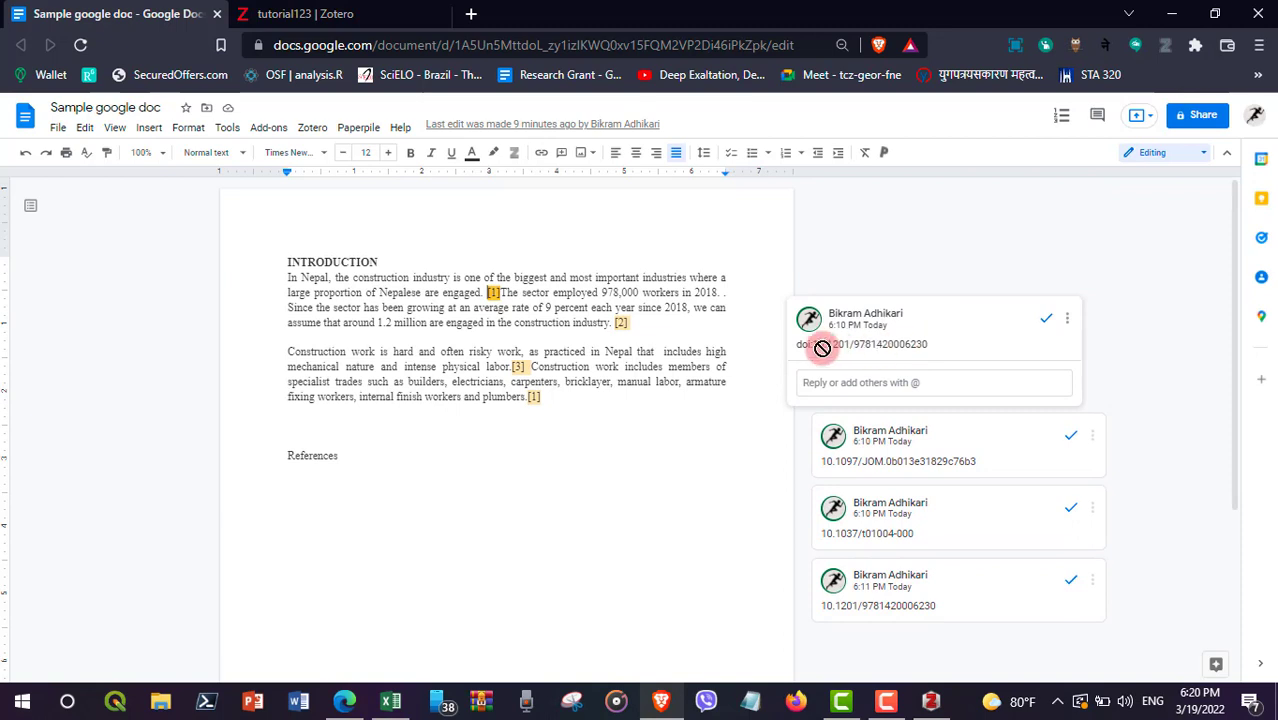
pyautogui.tripleClick(931, 343)
pyautogui.hotkey('ctrl', 'c')
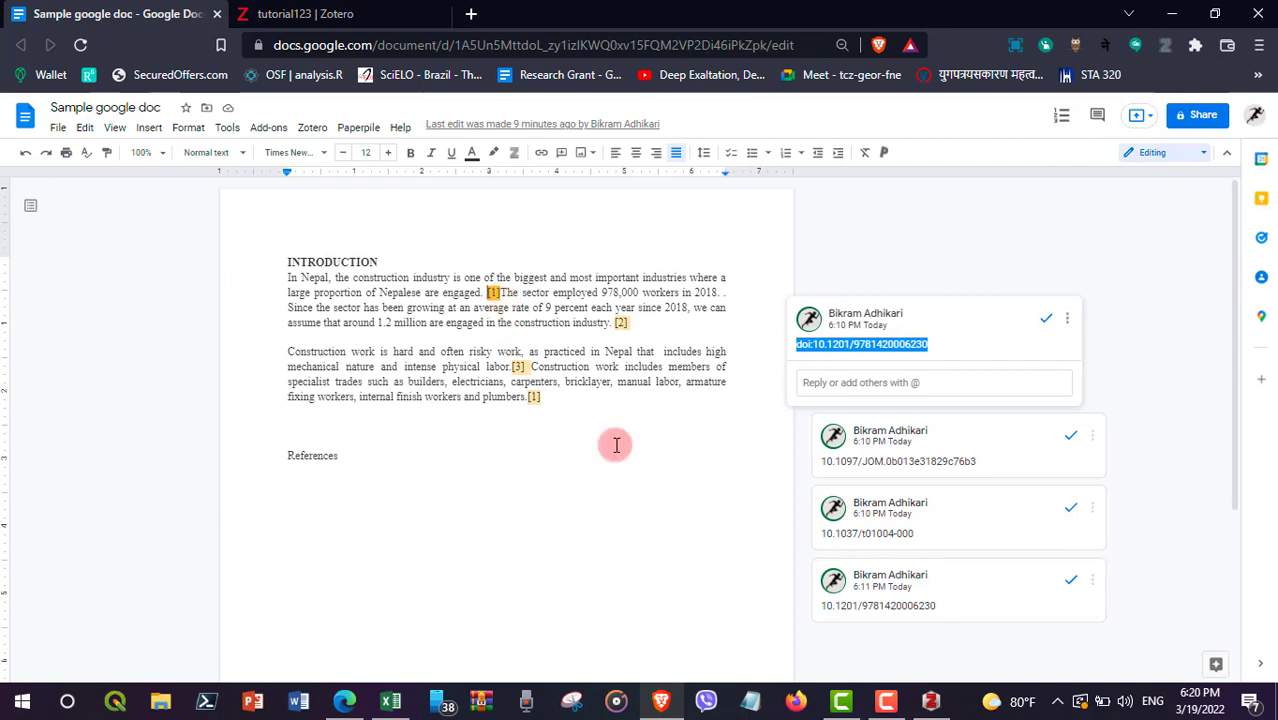
pyautogui.click(929, 703)
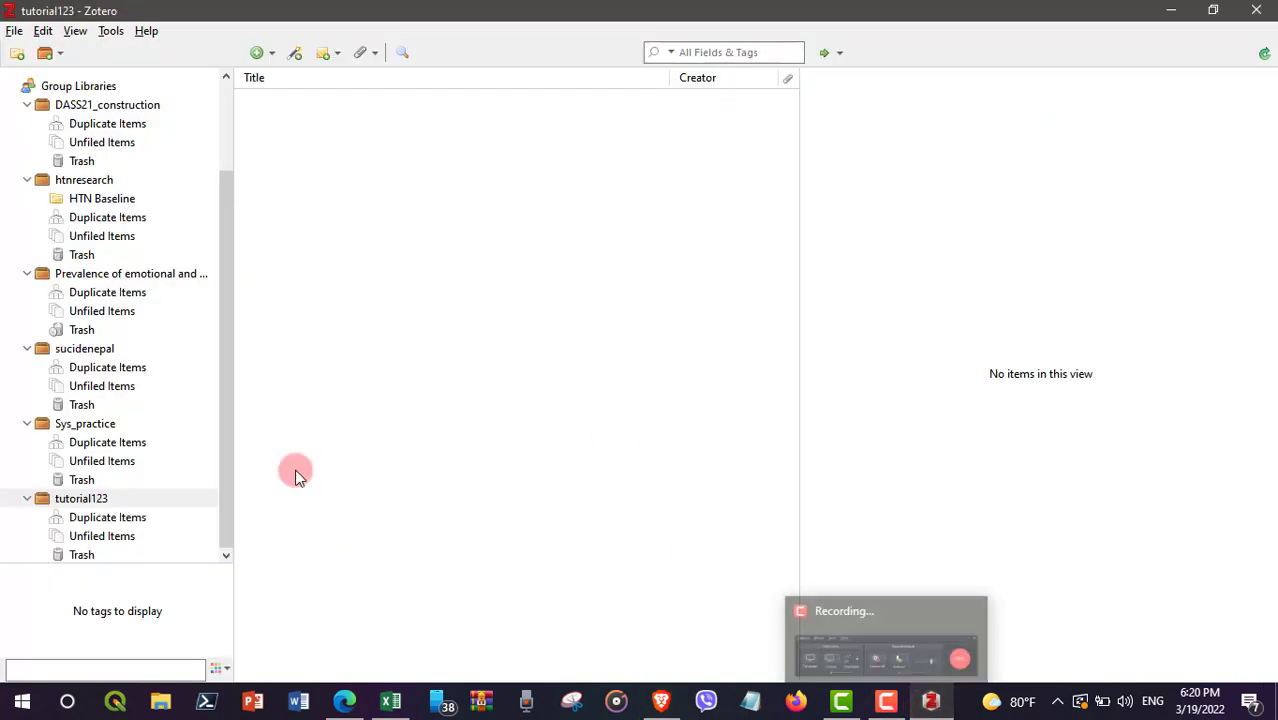
pyautogui.click(84, 500)
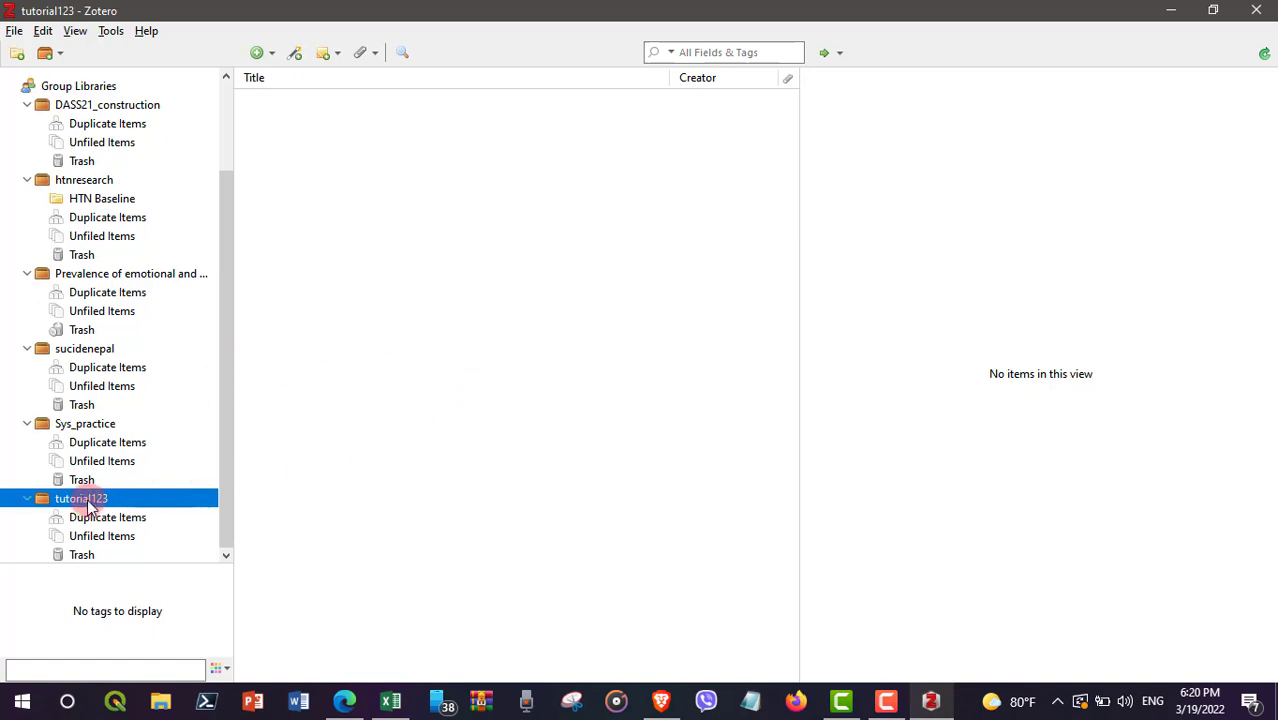
# Step: Add the item for the first copied DOI to tutorial123 using the magic wand
pyautogui.click(295, 53)
pyautogui.click(343, 119)
pyautogui.hotkey('ctrl', 'v')
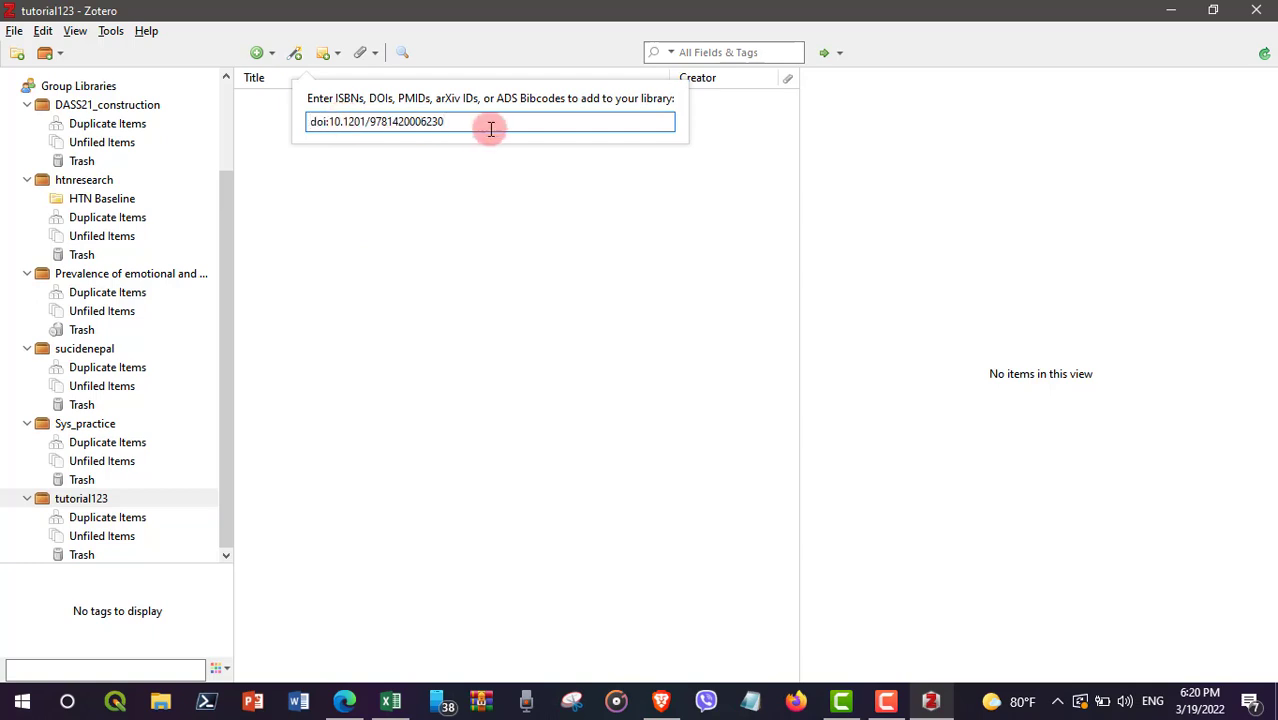
pyautogui.press('Return')
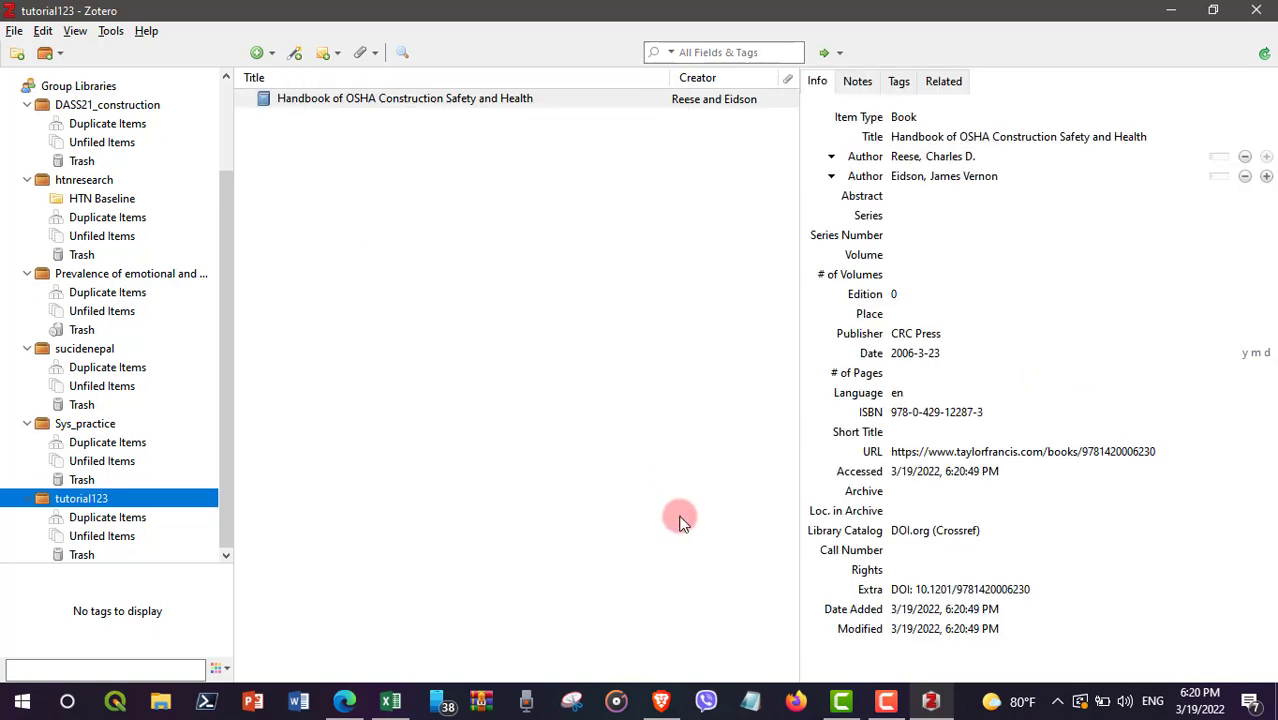
# Step: Copy the DOI from the second doc comment and add its item to tutorial123
pyautogui.click(658, 708)
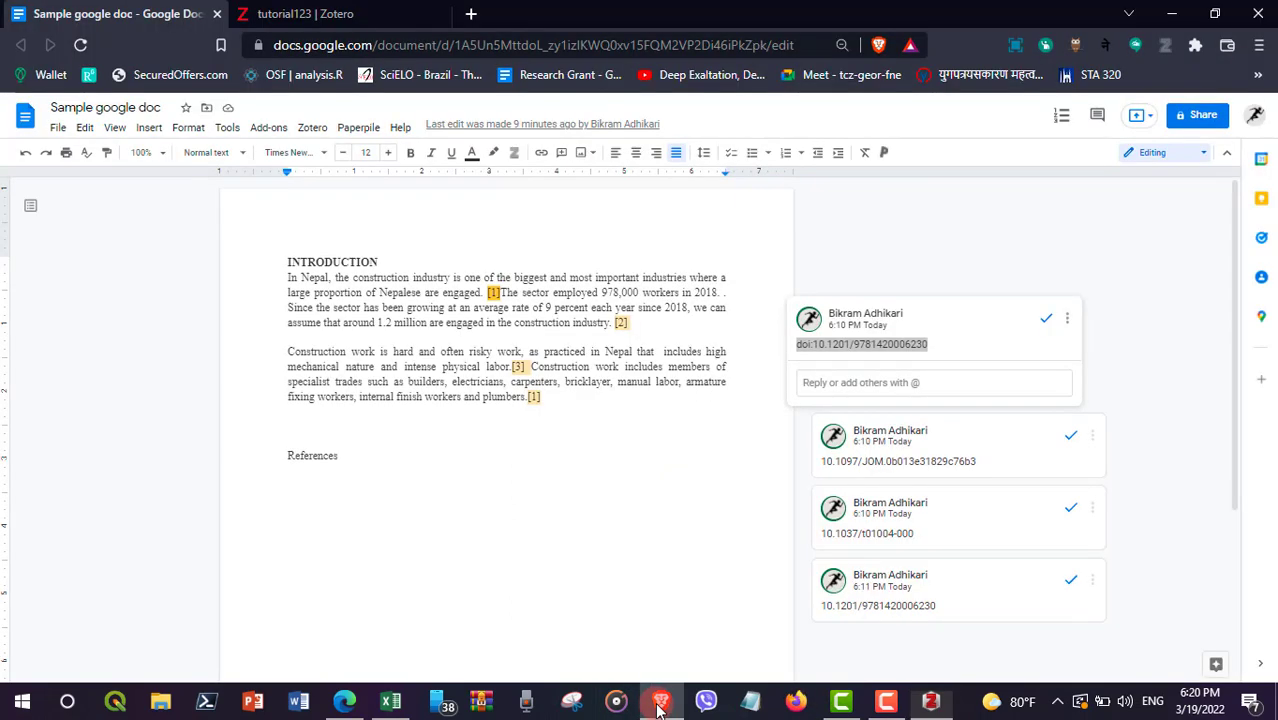
pyautogui.click(940, 456)
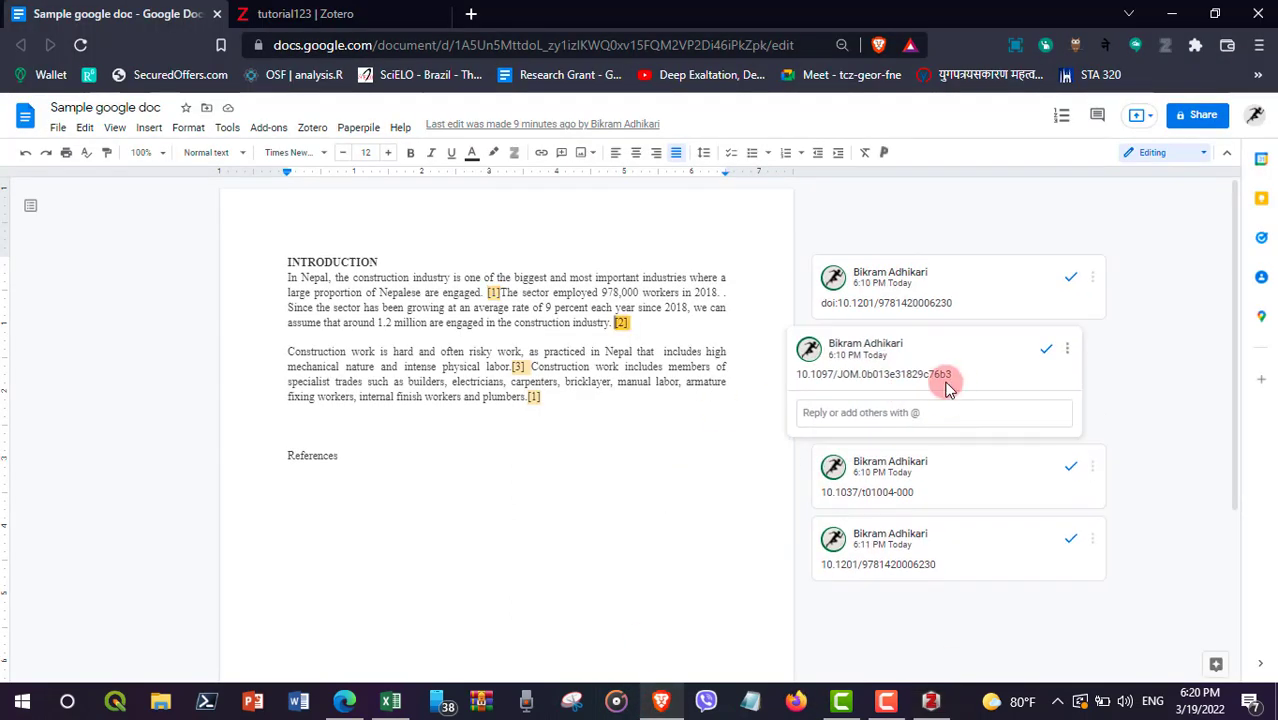
pyautogui.moveTo(956, 379); pyautogui.dragTo(795, 387)
pyautogui.hotkey('ctrl', 'c')
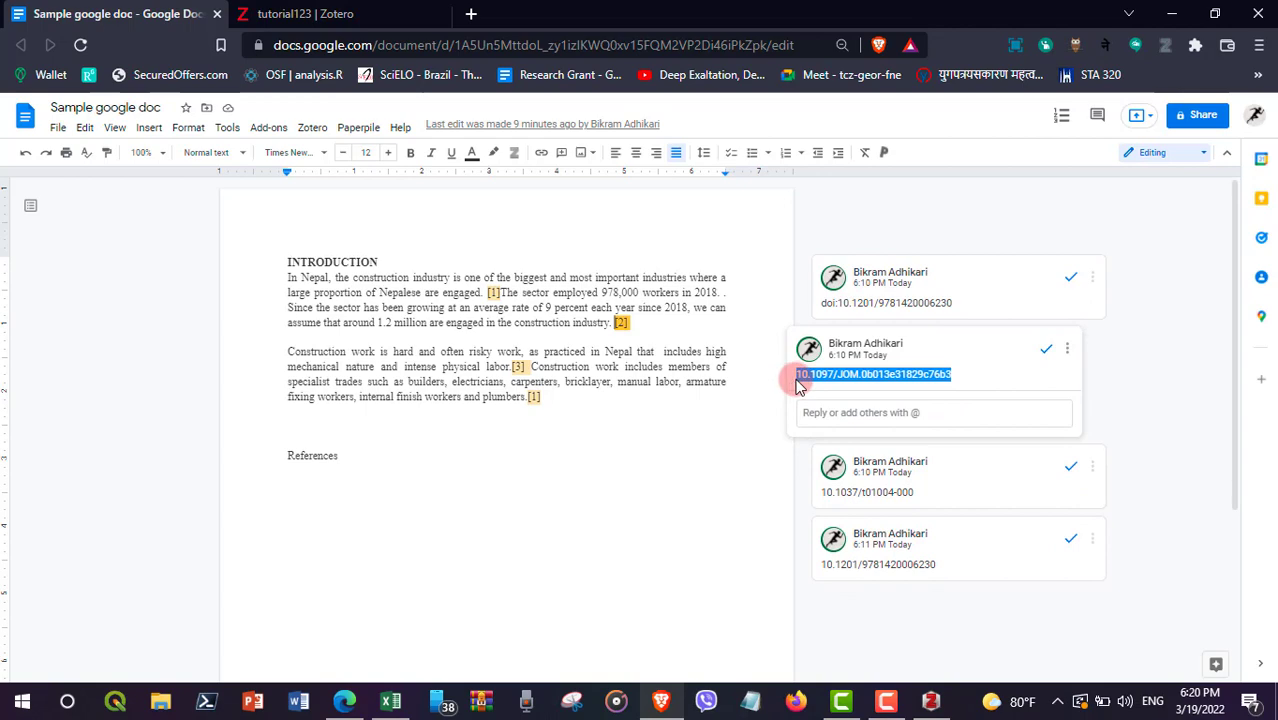
pyautogui.click(886, 700)
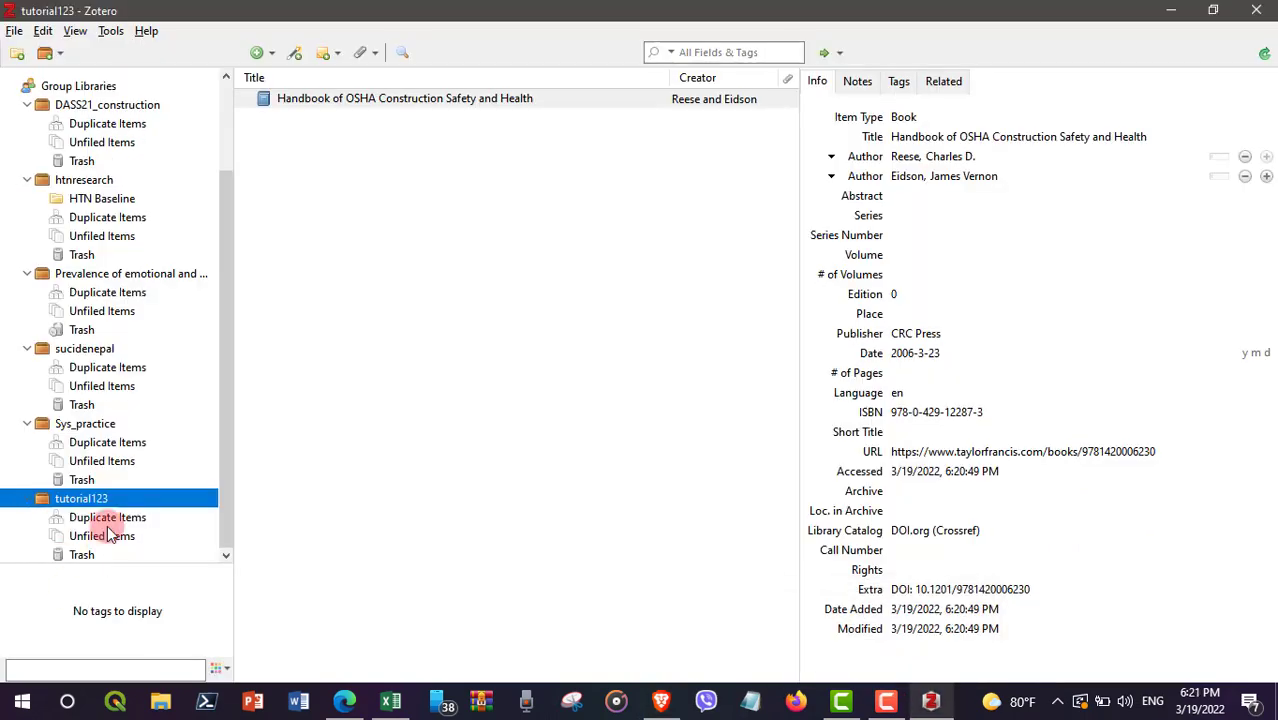
pyautogui.click(294, 52)
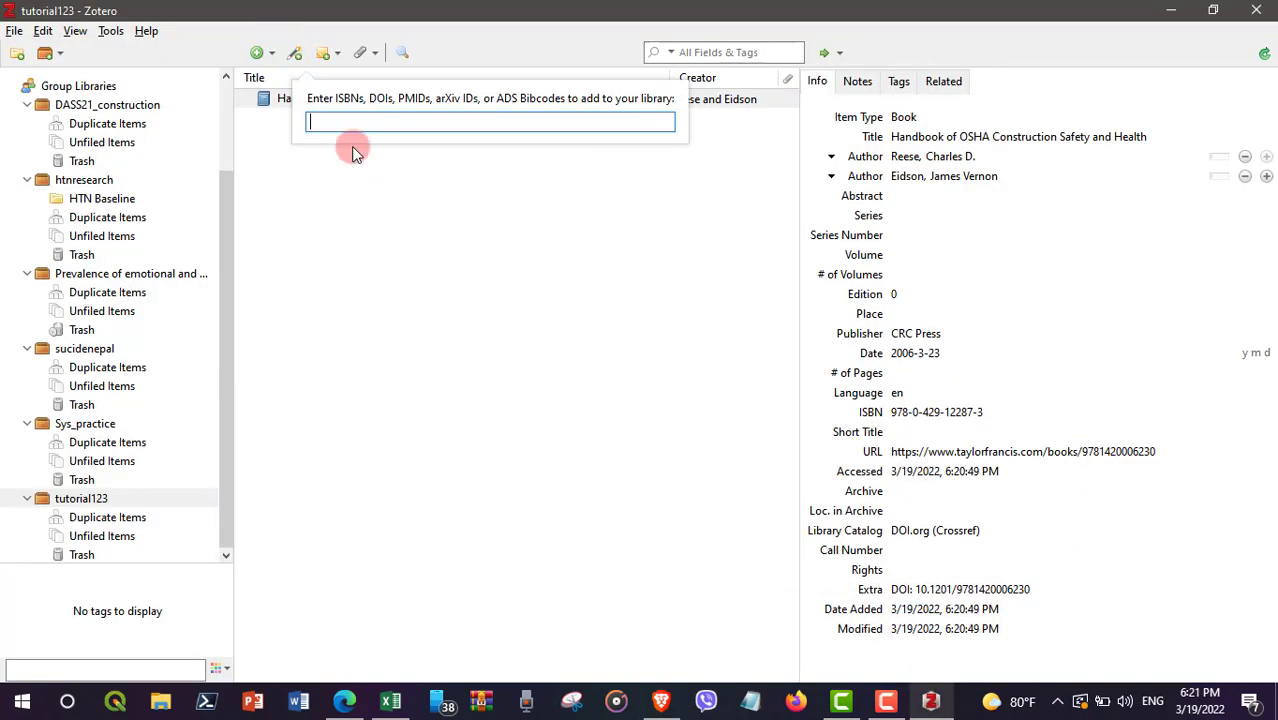
pyautogui.hotkey('ctrl', 'v')
pyautogui.press('Return')
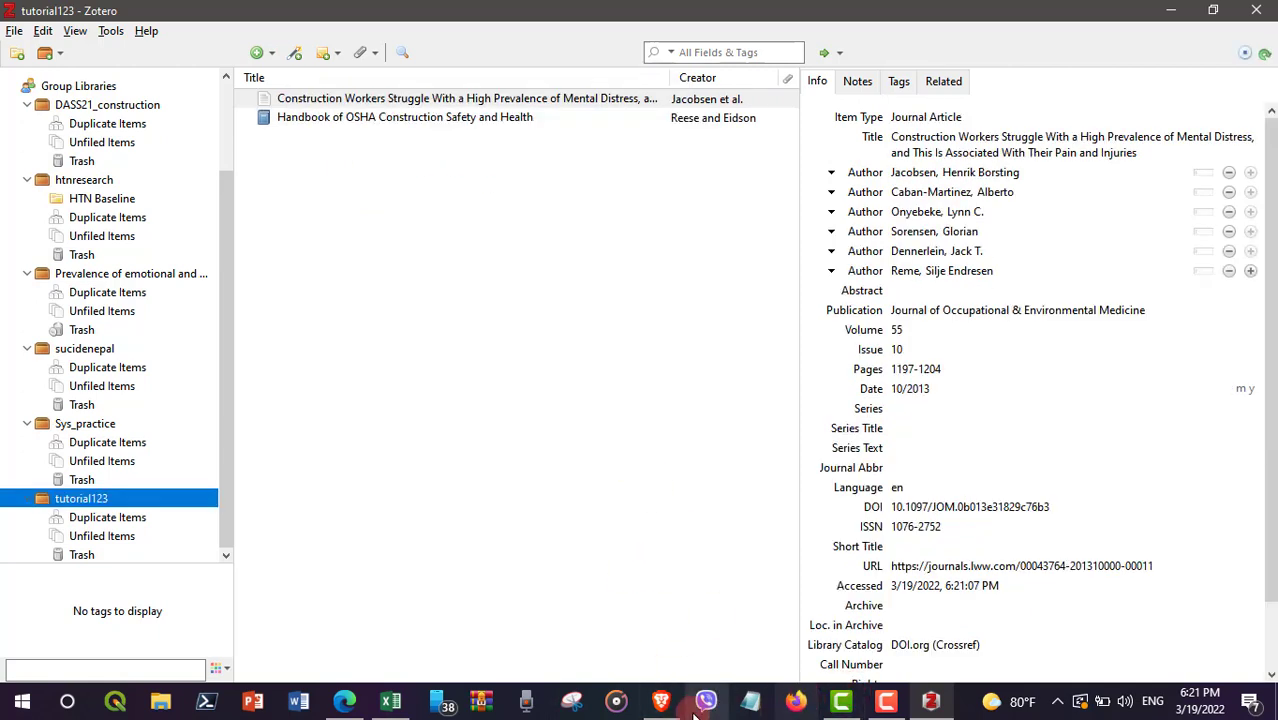
# Step: Add Depression Anxiety Stress Scales from DOI 10.1037/t01004-000, then minimize Zotero
pyautogui.click(658, 708)
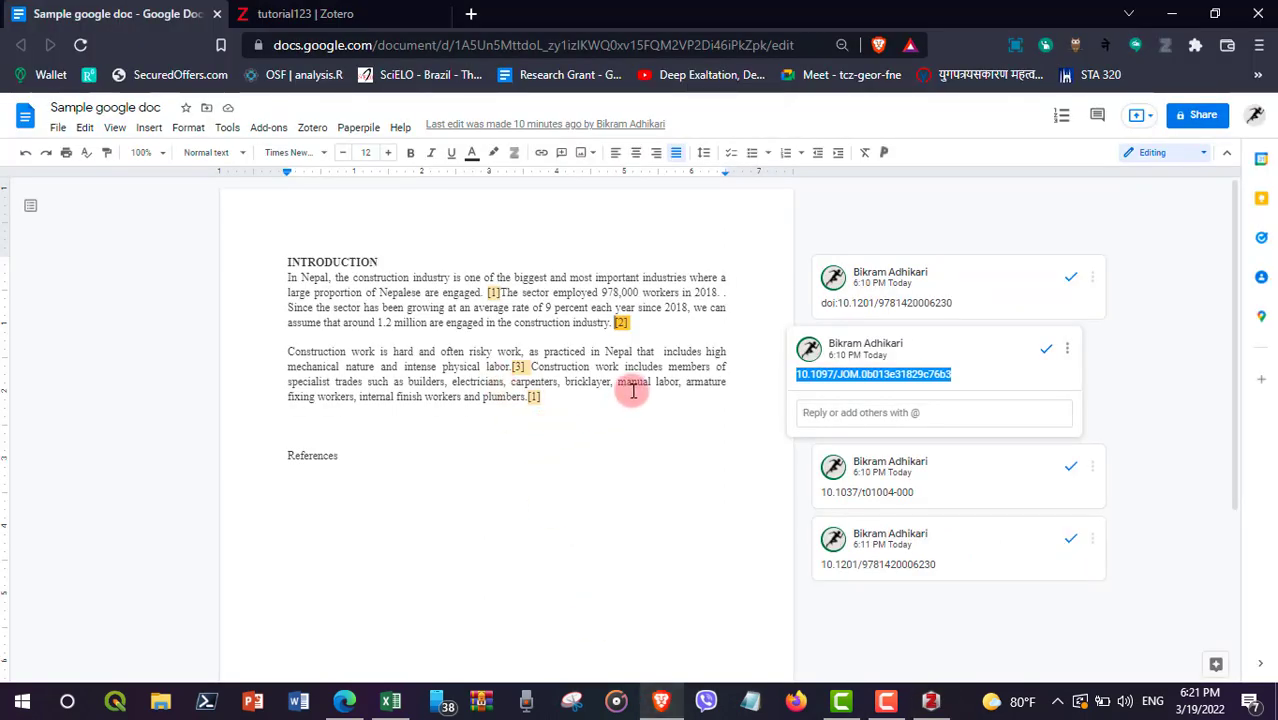
pyautogui.moveTo(916, 492); pyautogui.dragTo(823, 491)
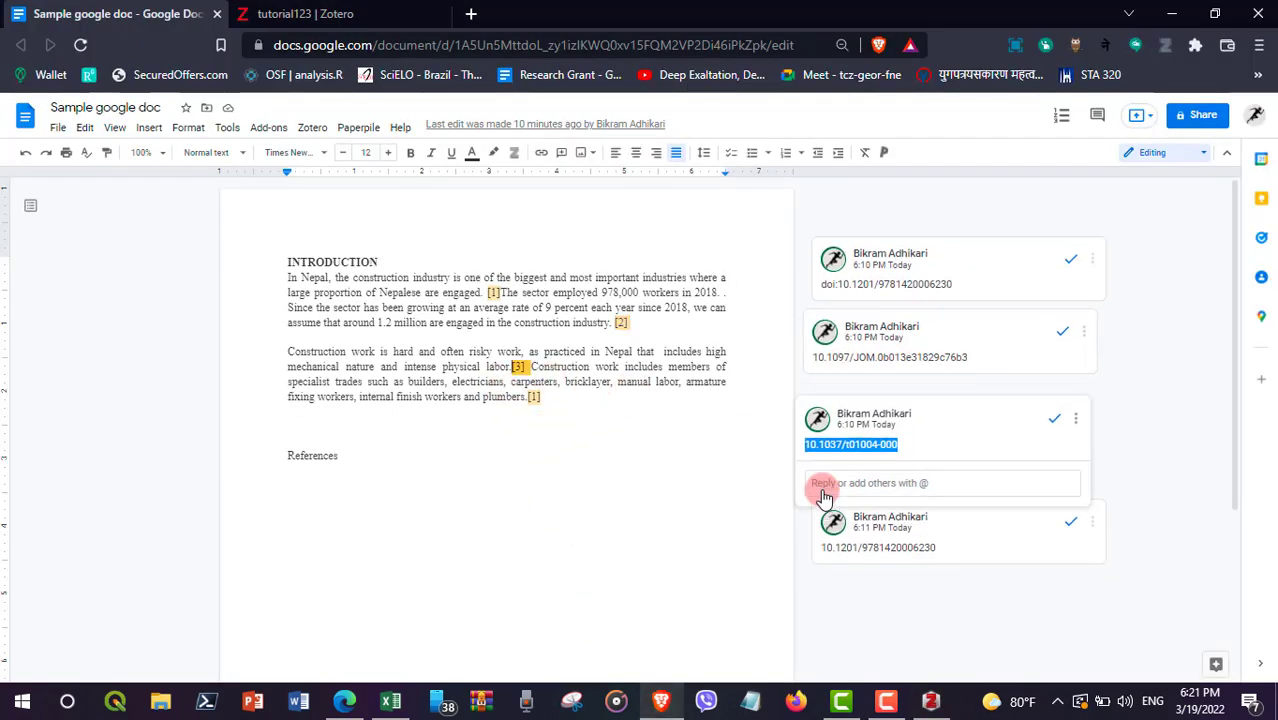
pyautogui.click(931, 702)
pyautogui.click(296, 56)
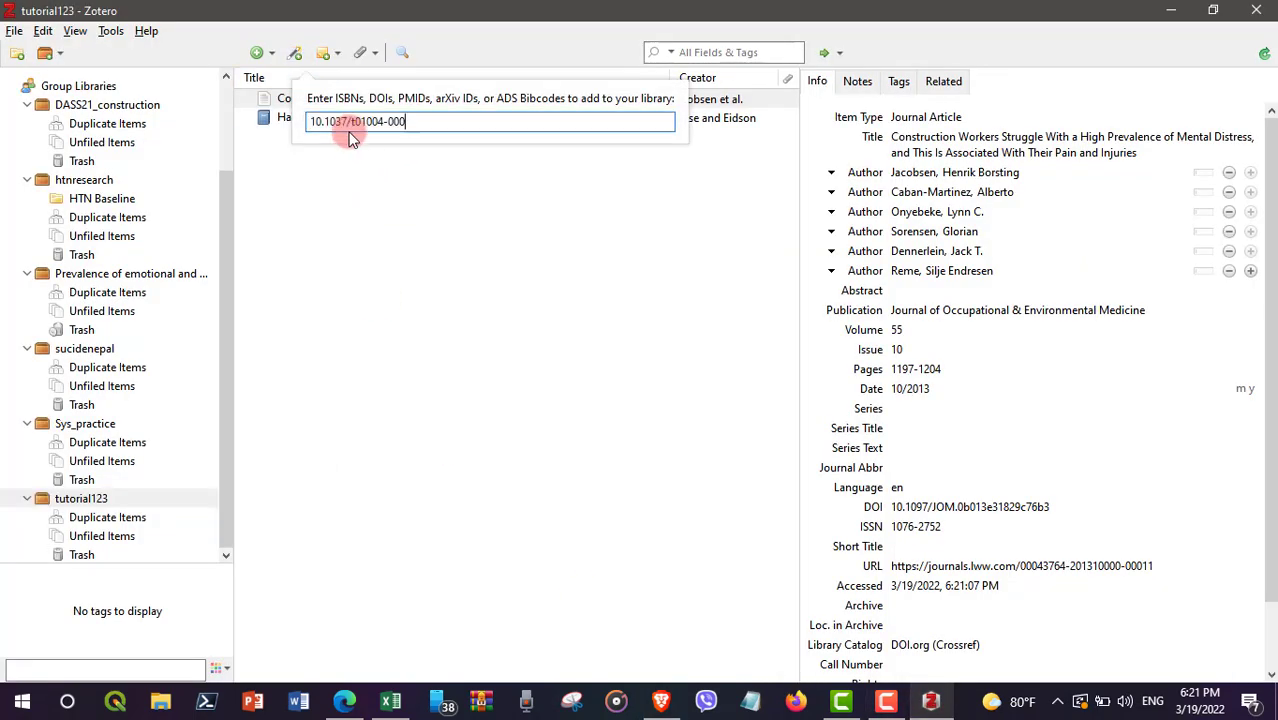
pyautogui.press('Return')
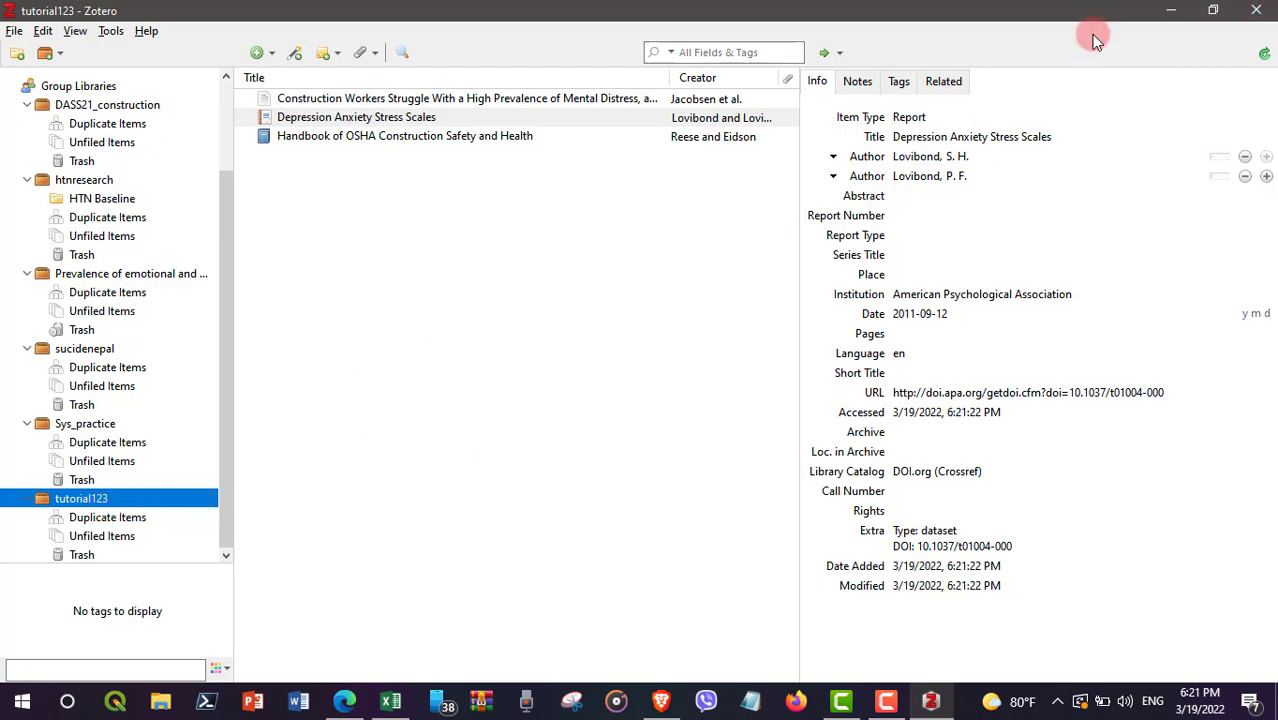
pyautogui.click(1172, 10)
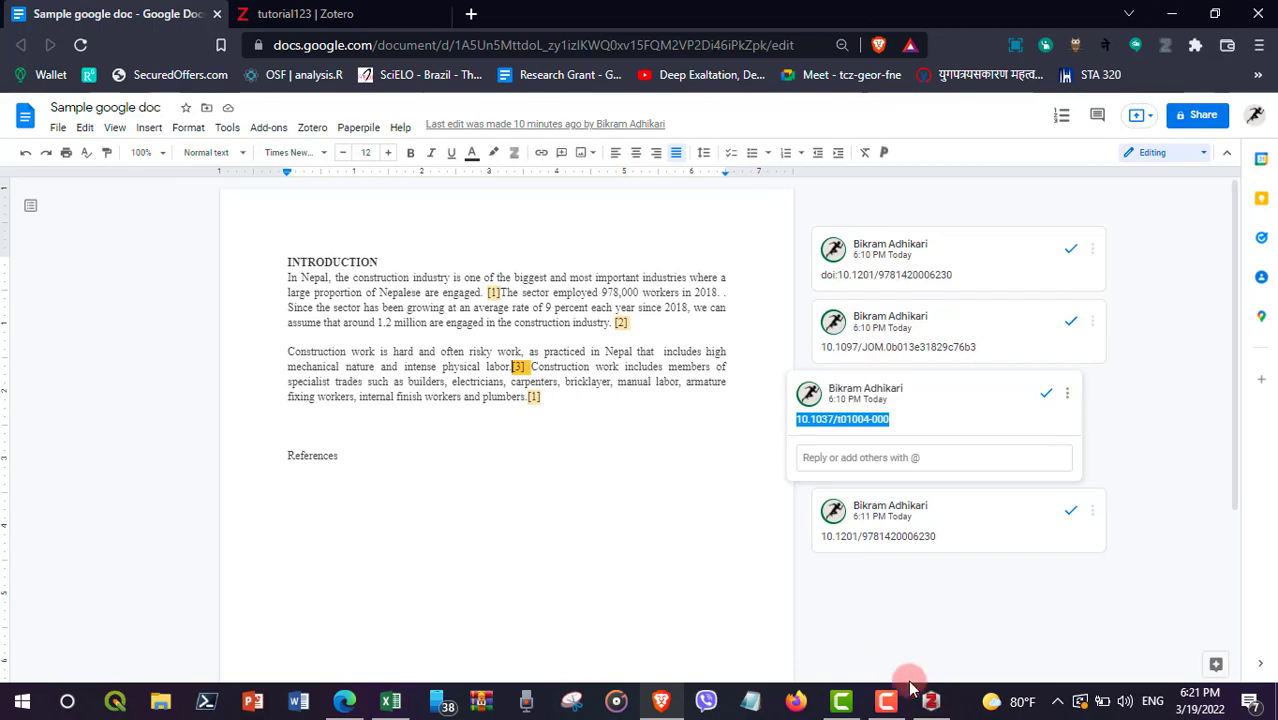
pyautogui.click(668, 703)
pyautogui.click(670, 704)
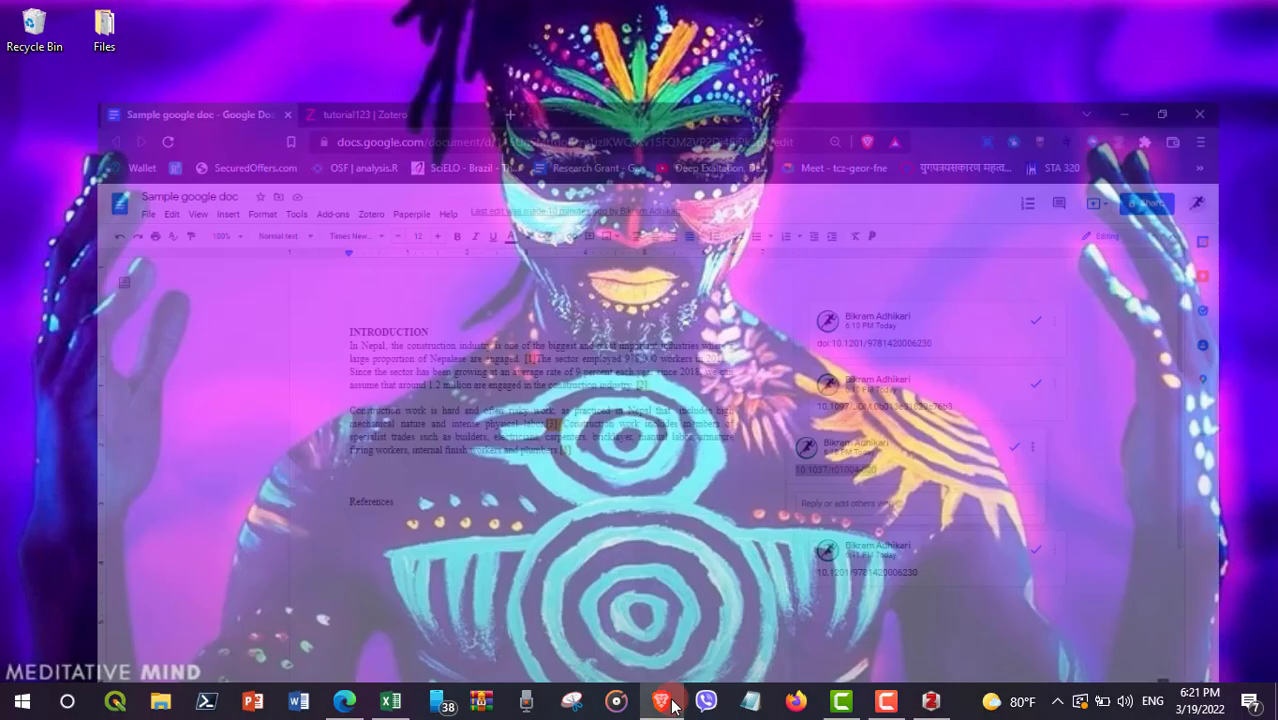
pyautogui.click(330, 13)
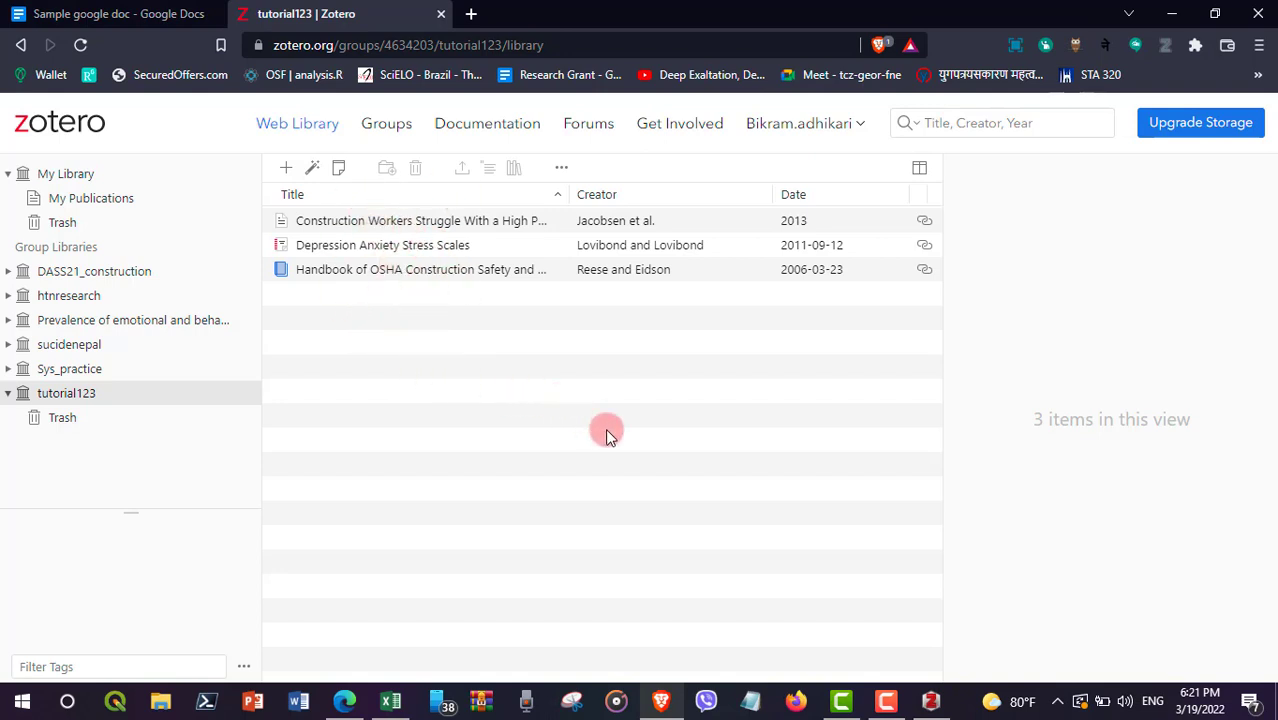
pyautogui.click(45, 13)
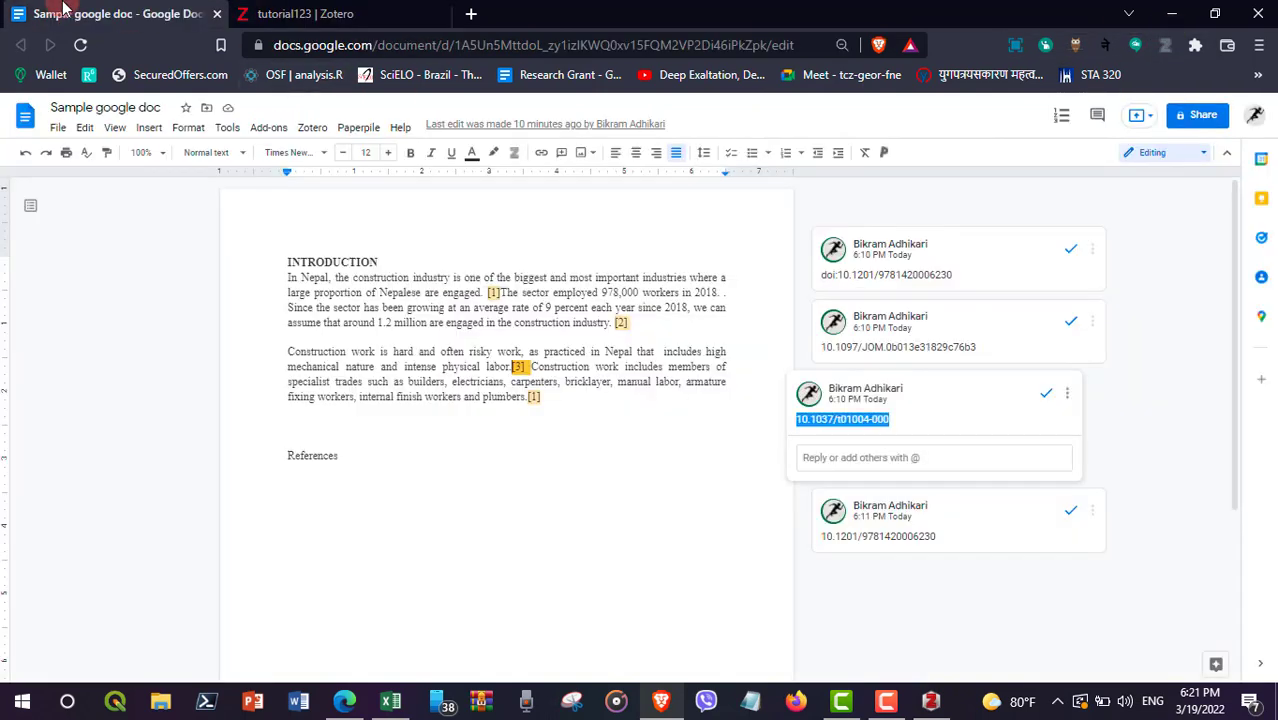
pyautogui.click(487, 292)
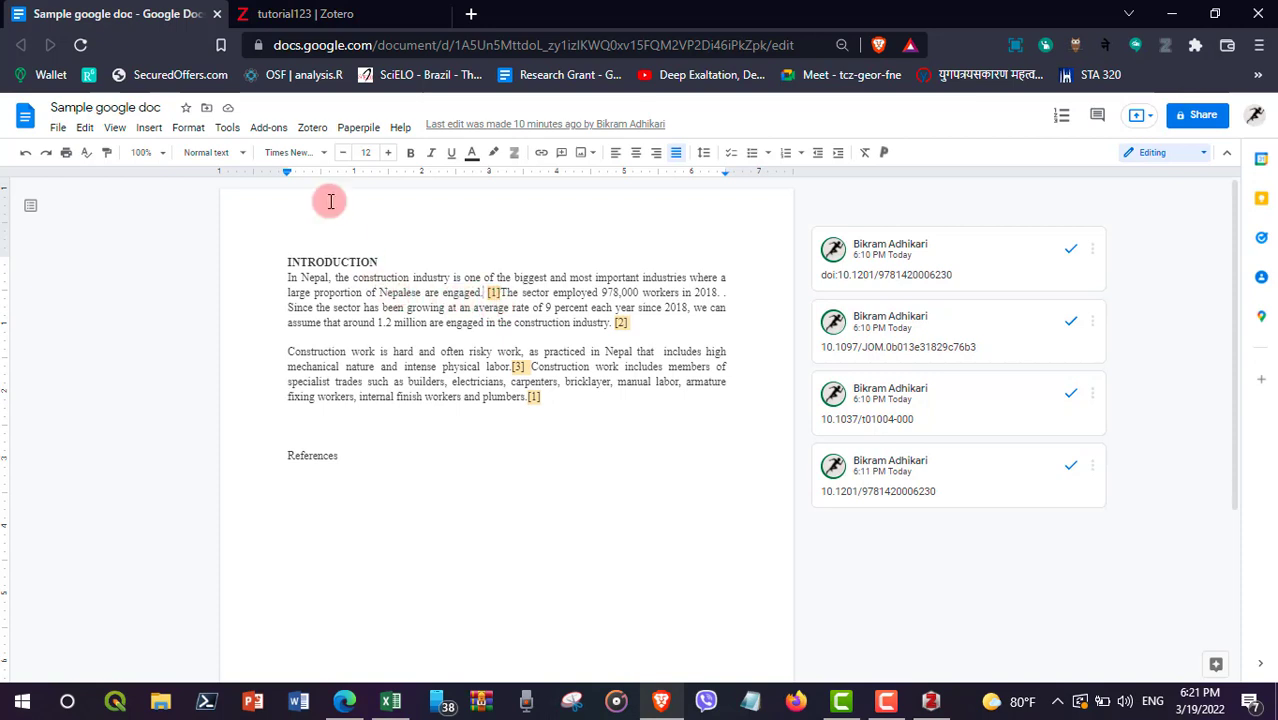
# Step: Start a Zotero citation in the doc and authorize the add-on with the Google account
pyautogui.click(306, 137)
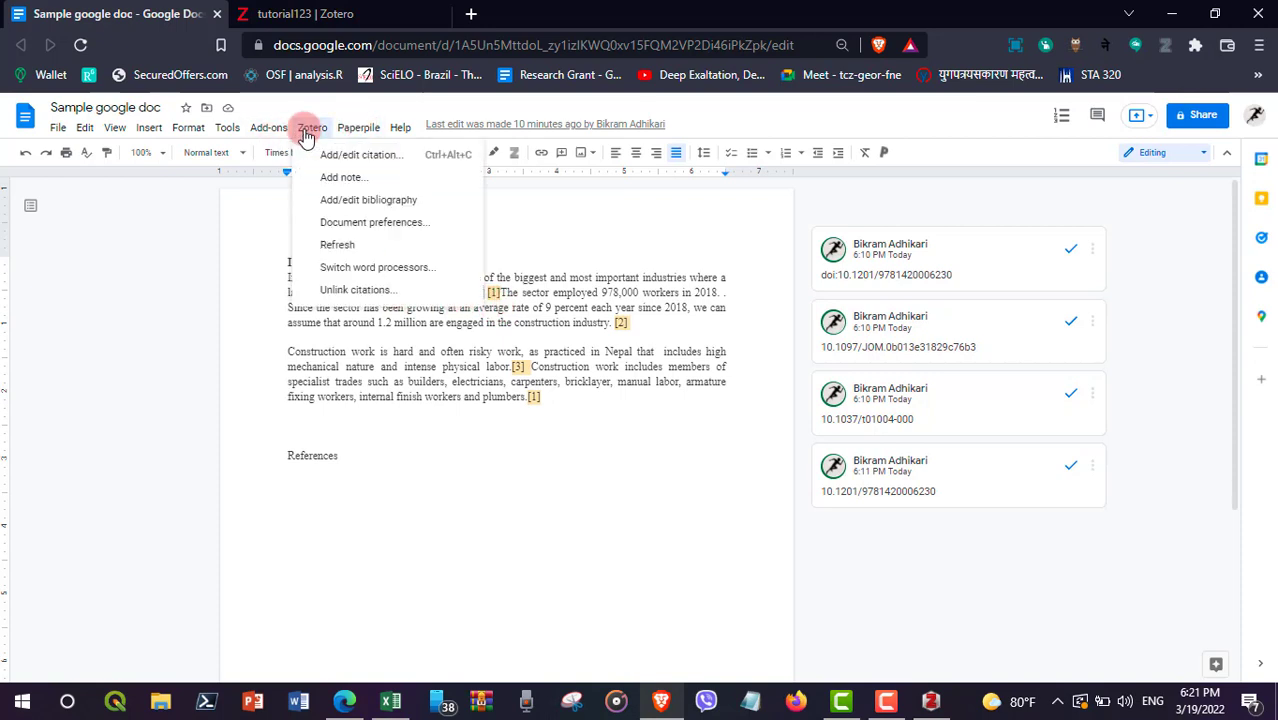
pyautogui.click(350, 160)
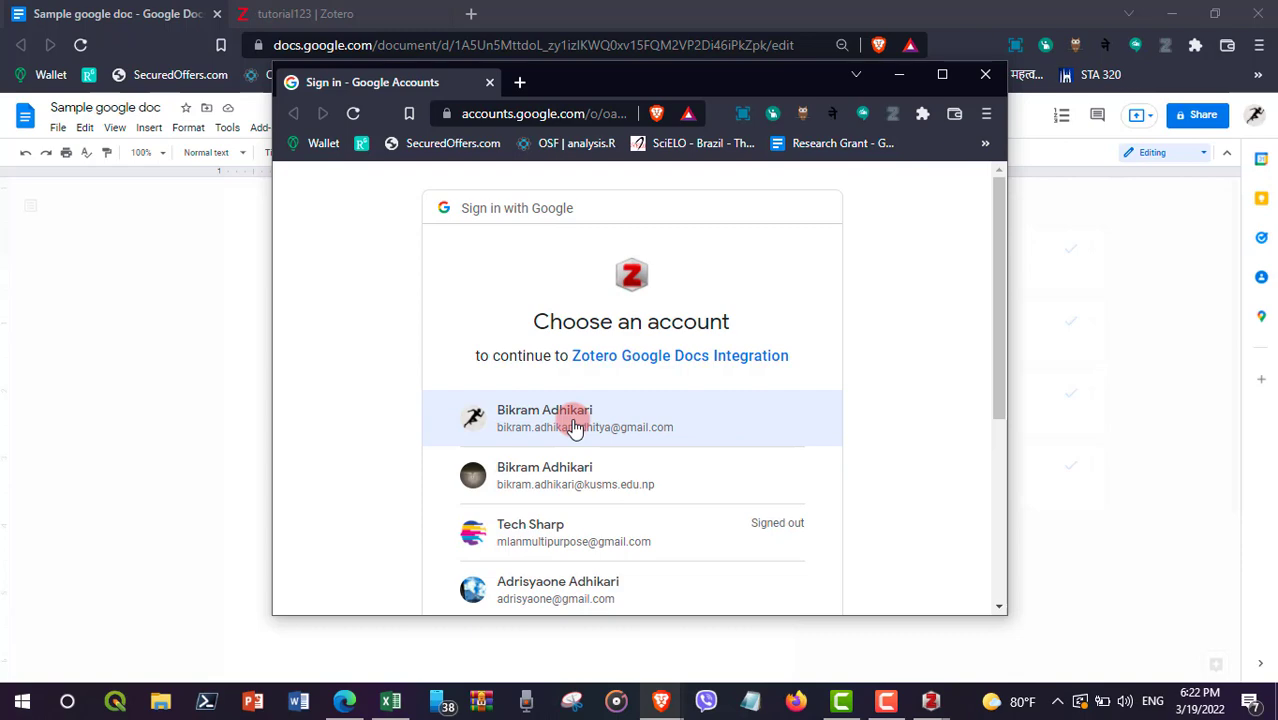
pyautogui.click(540, 425)
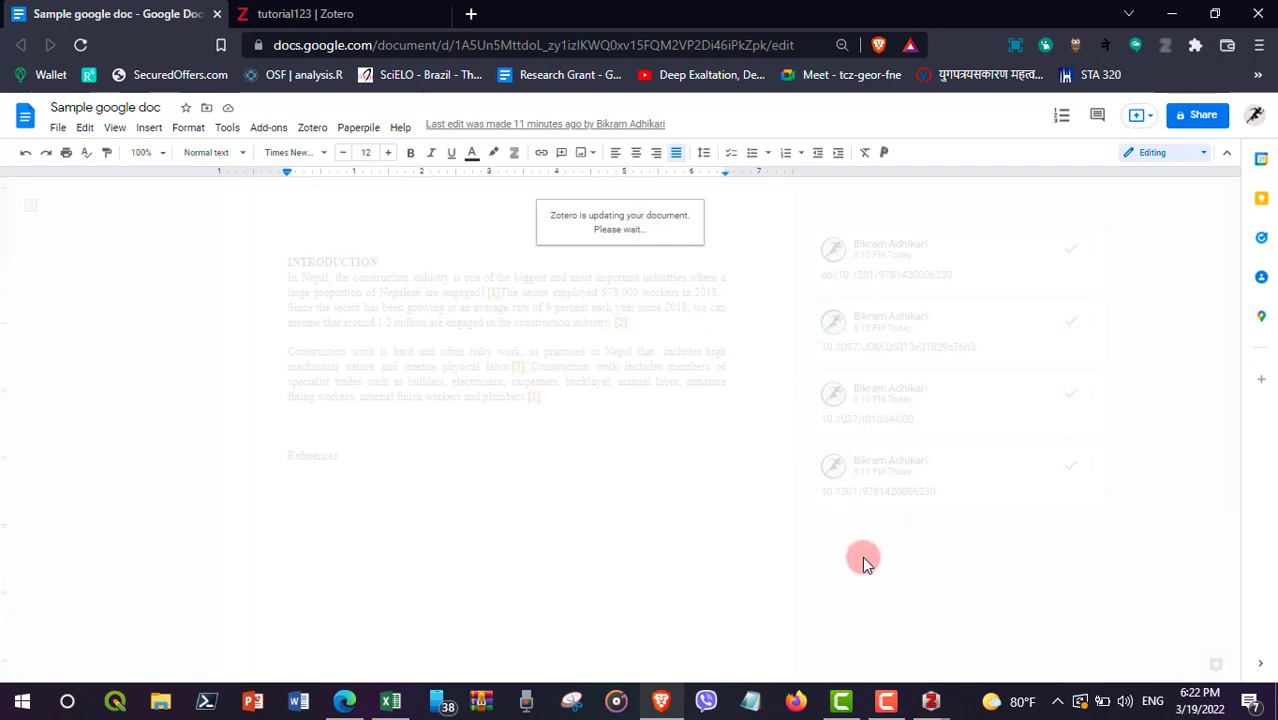
# Step: Keep Vancouver as the citation style in Zotero Document Preferences and confirm
pyautogui.moveTo(932, 708)
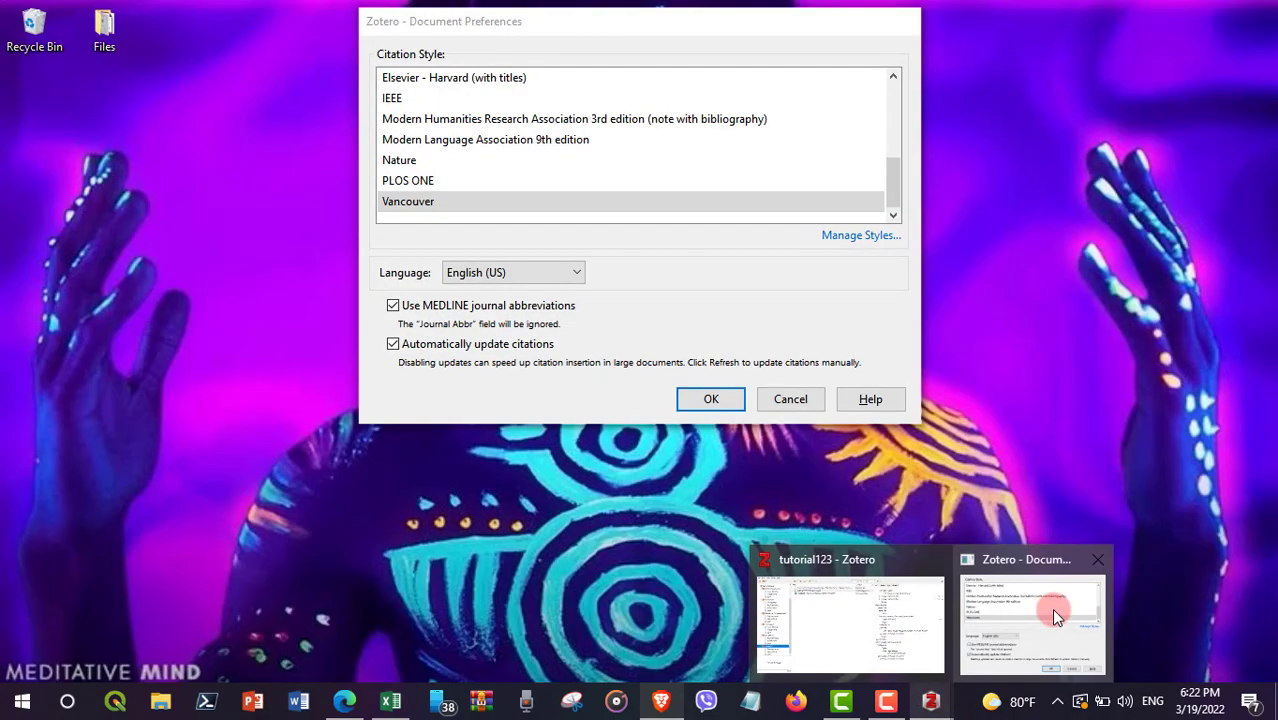
pyautogui.click(1051, 608)
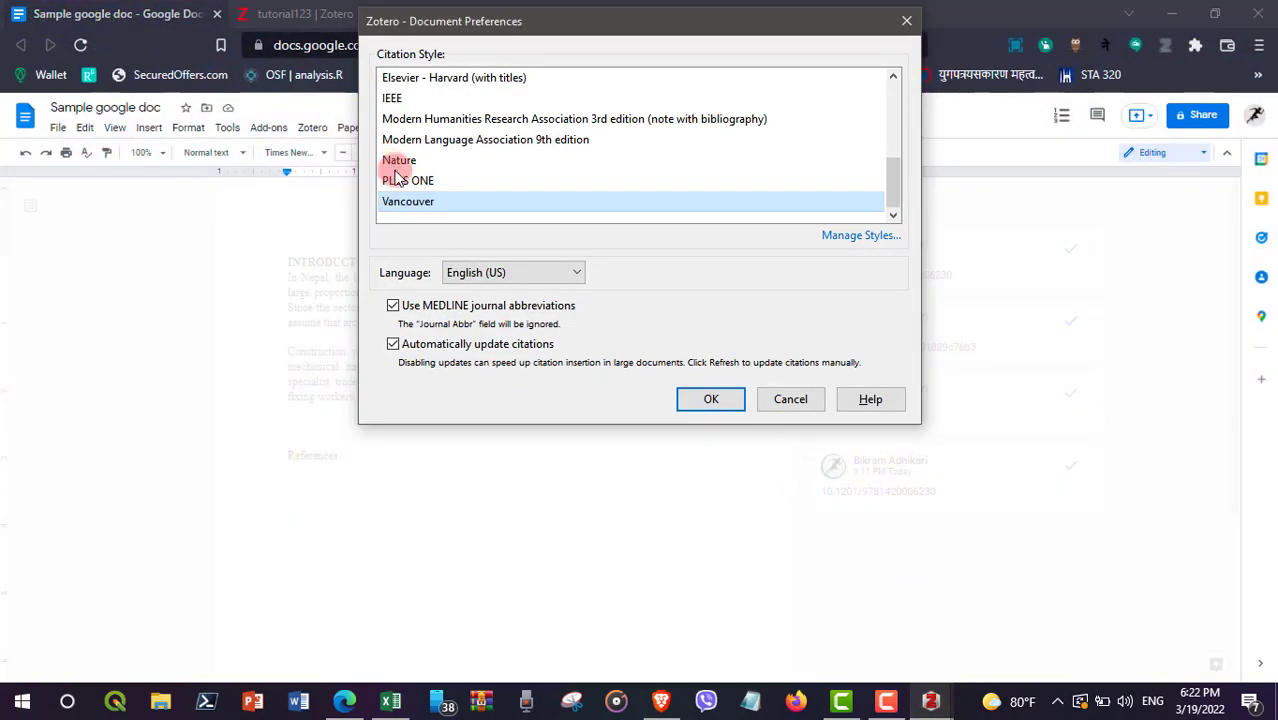
pyautogui.scroll(10, 394, 175)
pyautogui.scroll(-10, 433, 145)
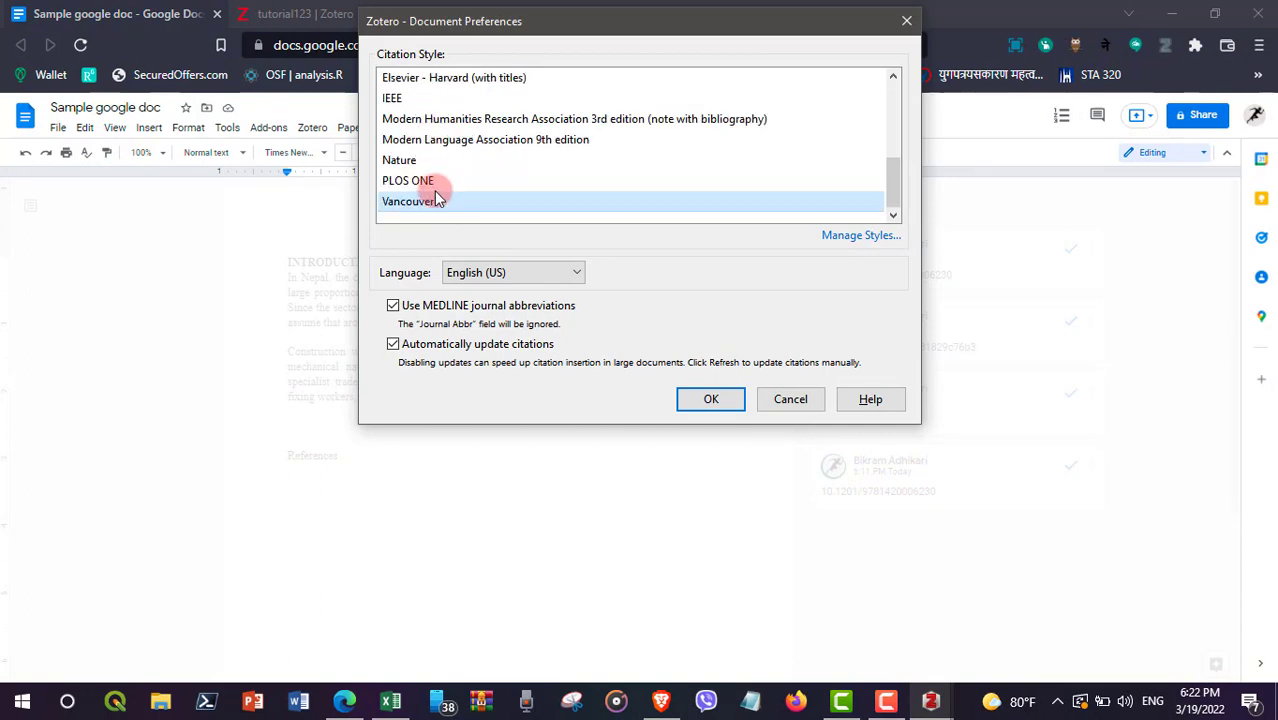
pyautogui.click(434, 186)
pyautogui.click(440, 203)
pyautogui.click(703, 399)
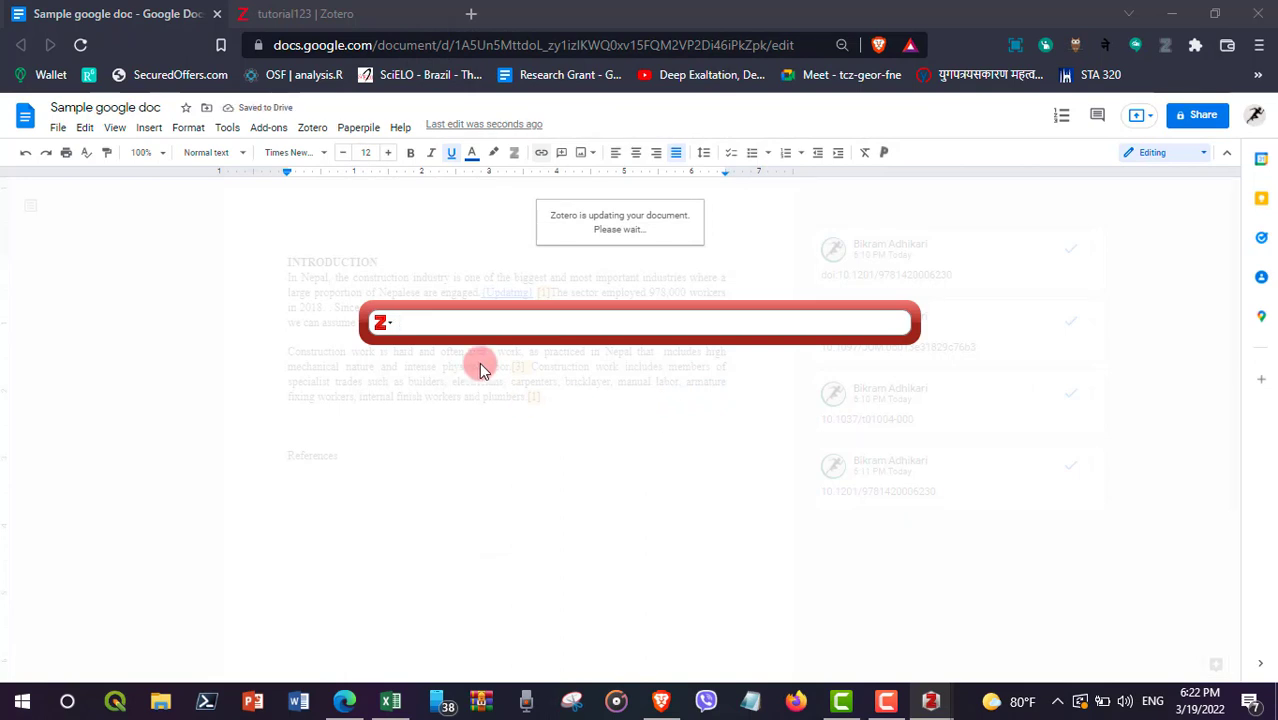
# Step: Cite the Handbook of OSHA Construction Safety and Health as (1) via Classic View
pyautogui.click(384, 323)
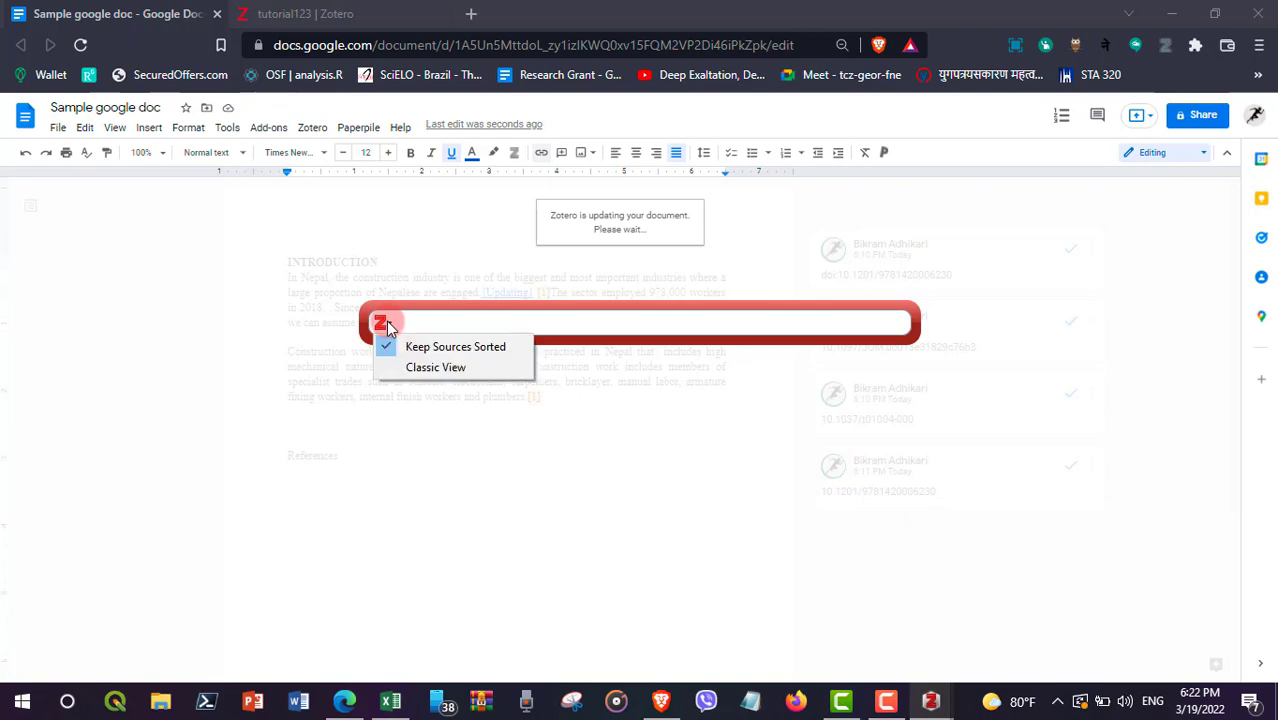
pyautogui.click(384, 323)
pyautogui.click(384, 323)
pyautogui.click(421, 372)
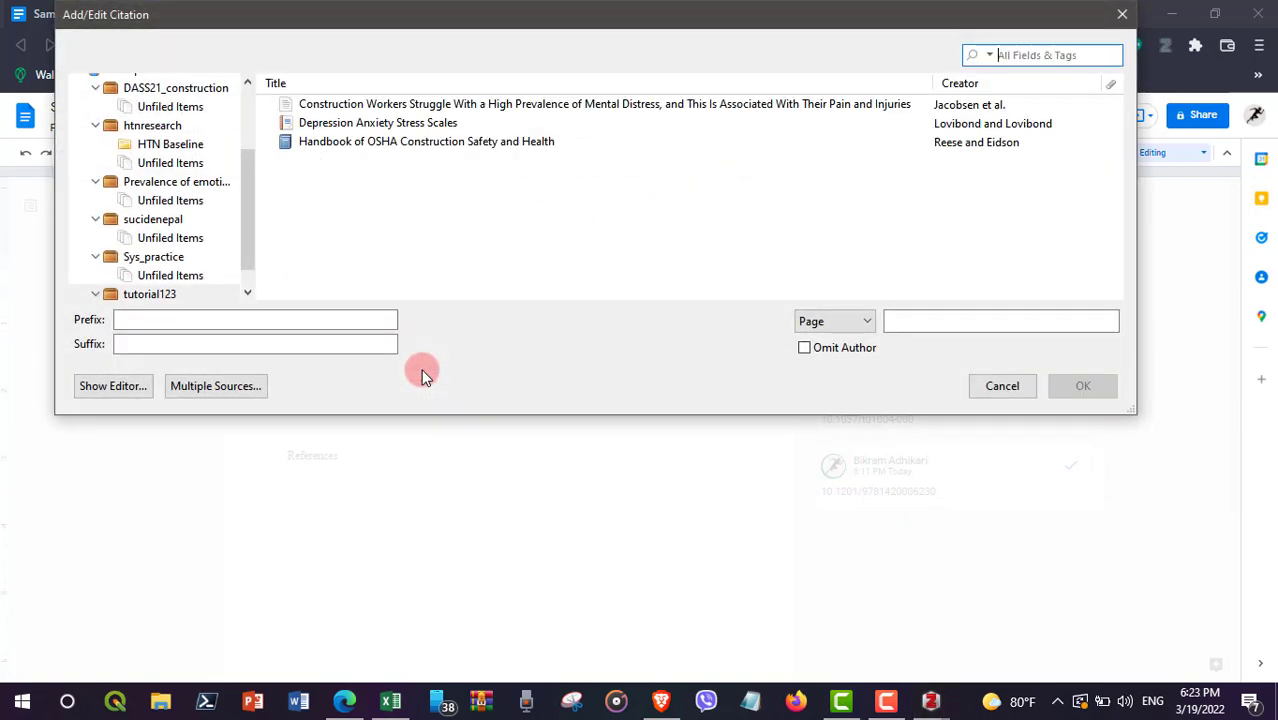
pyautogui.click(384, 145)
pyautogui.click(1074, 382)
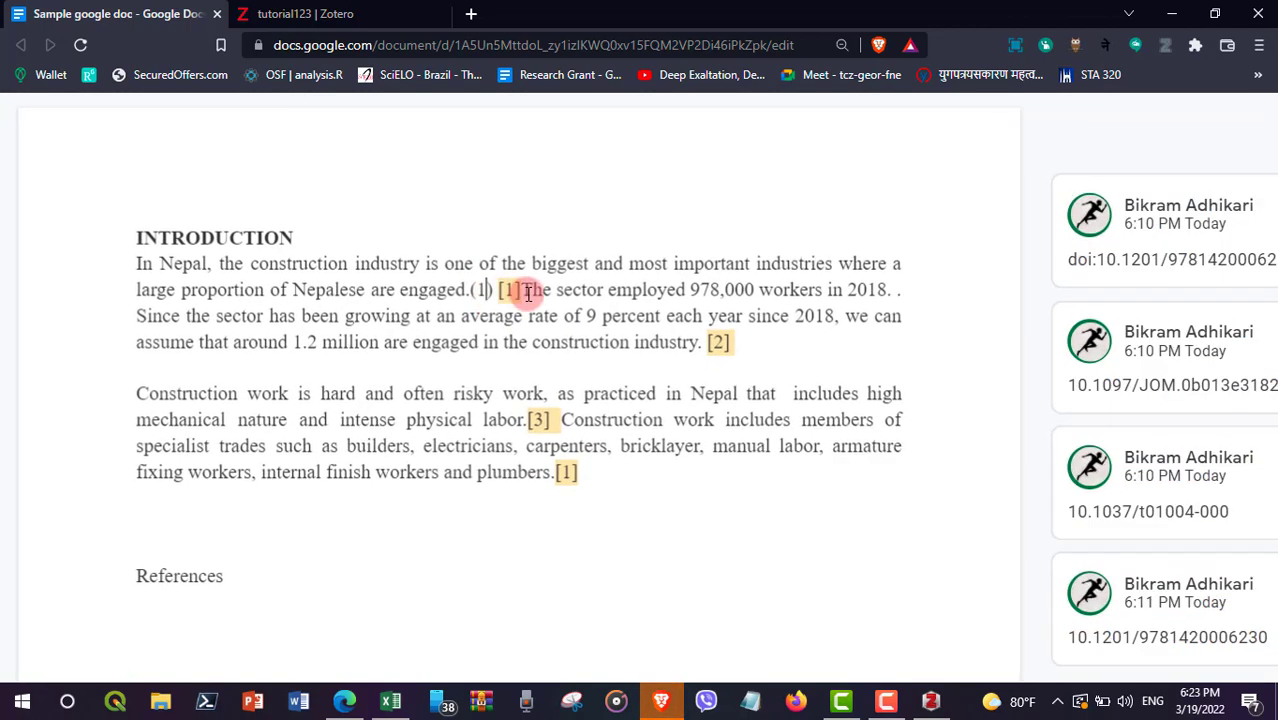
# Step: Delete the old [1] marker and place the cursor after 'industry.'
pyautogui.click(524, 290)
pyautogui.press('BackSpace')
pyautogui.press('BackSpace')
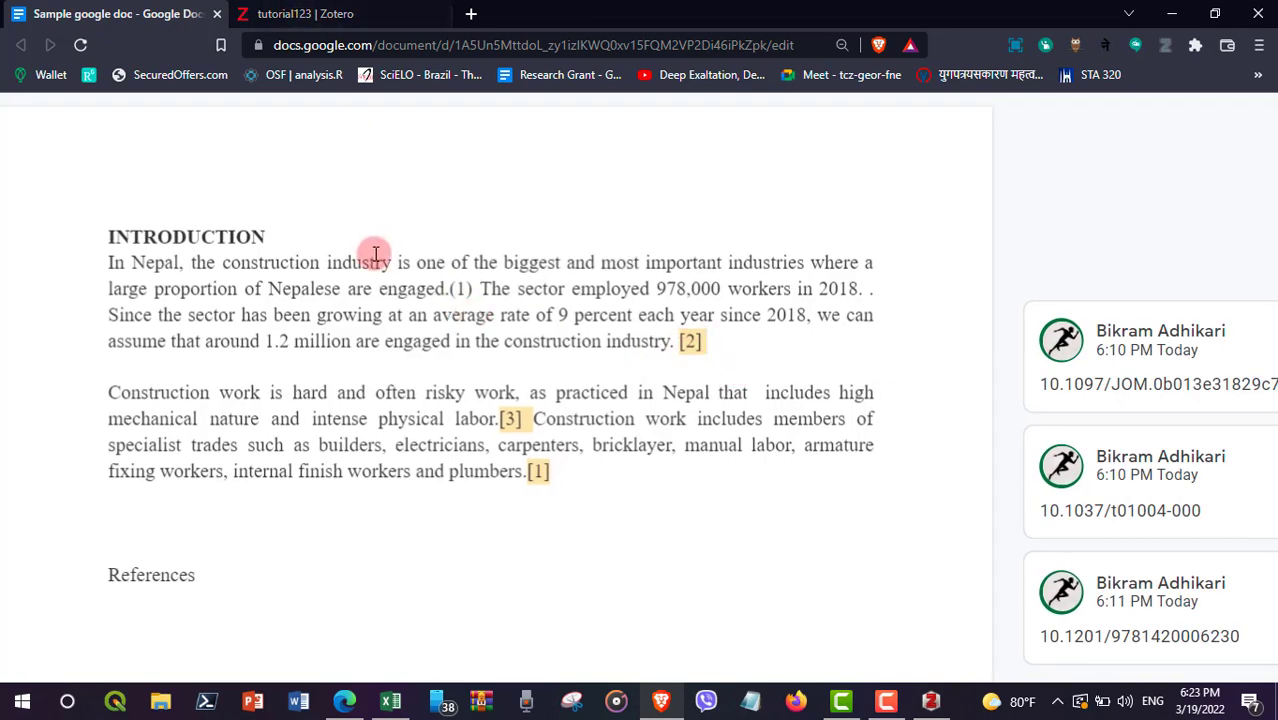
pyautogui.scroll(1, 419, 305)
pyautogui.click(677, 403)
pyautogui.scroll(2, 605, 405)
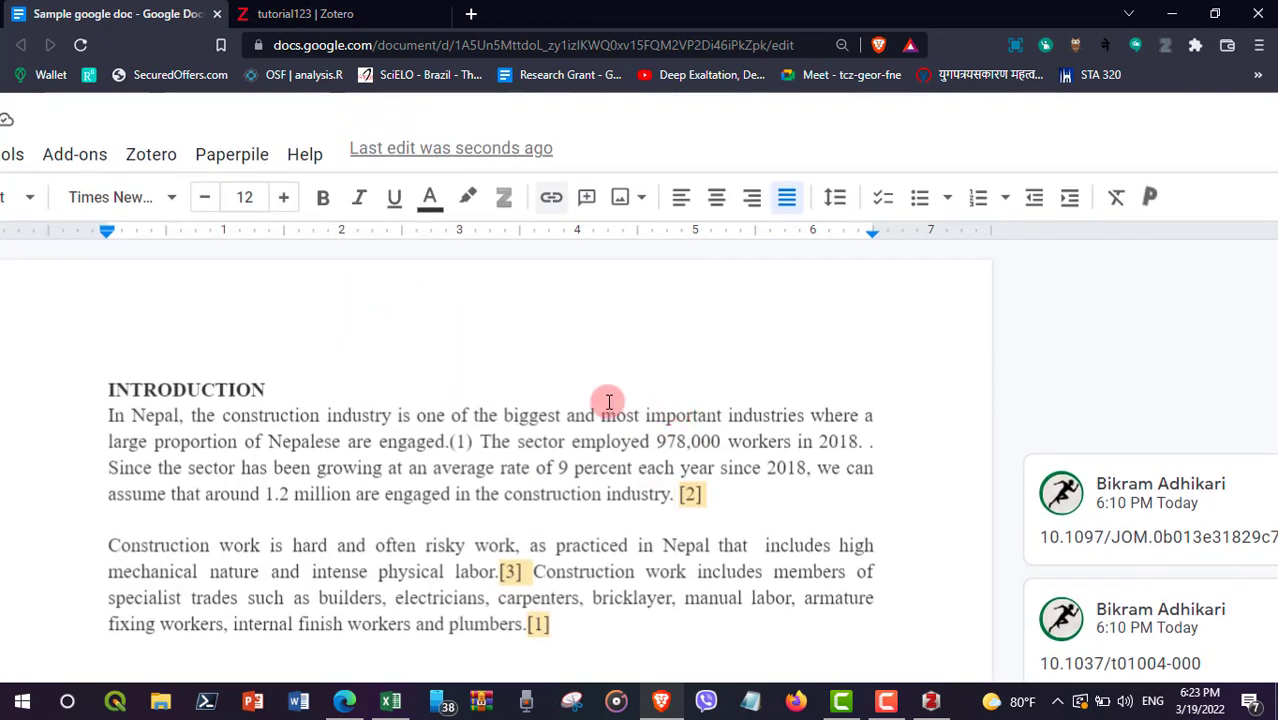
pyautogui.click(151, 154)
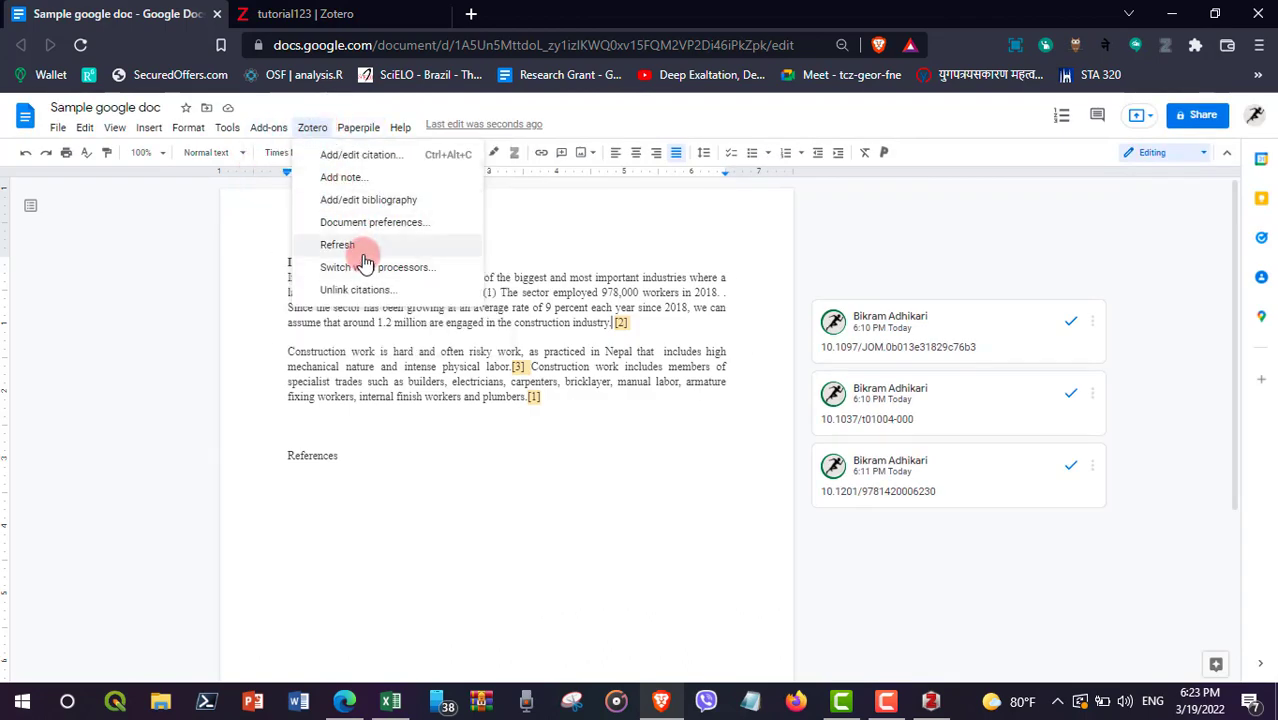
# Step: Cite the construction workers mental distress article as (2) after 'industry.' and delete the old [2]
pyautogui.click(338, 156)
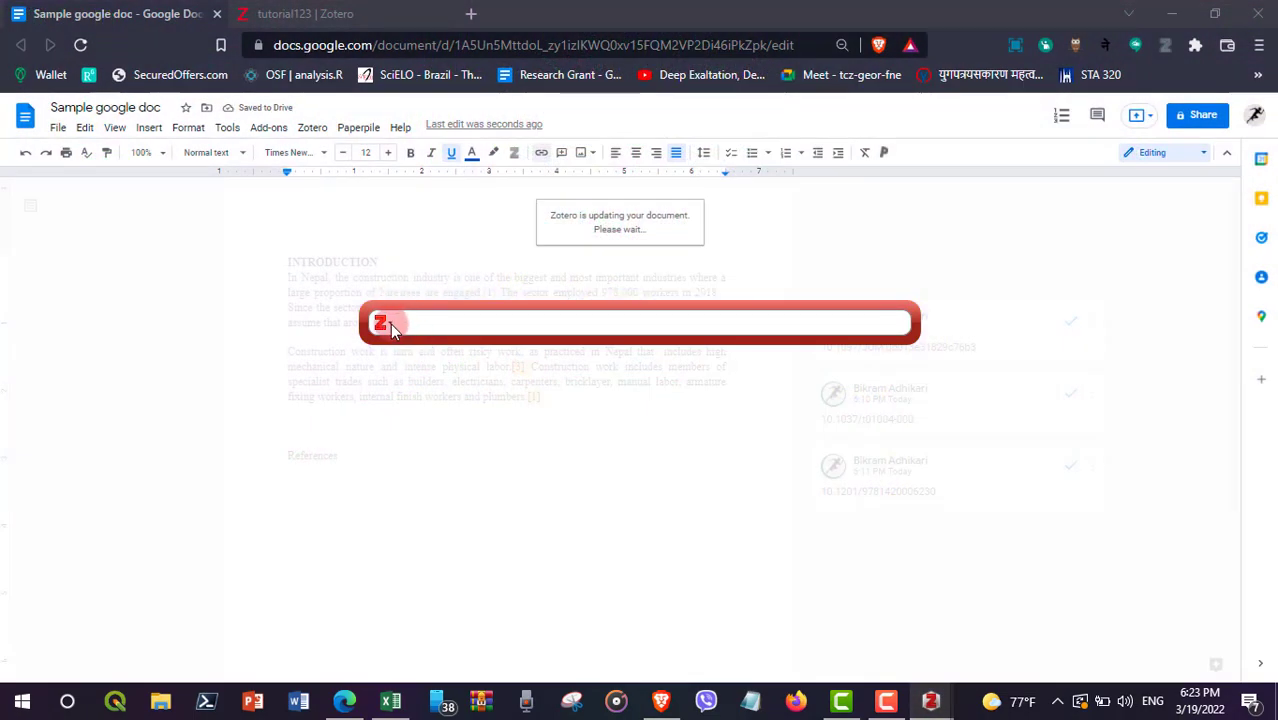
pyautogui.click(390, 323)
pyautogui.click(414, 366)
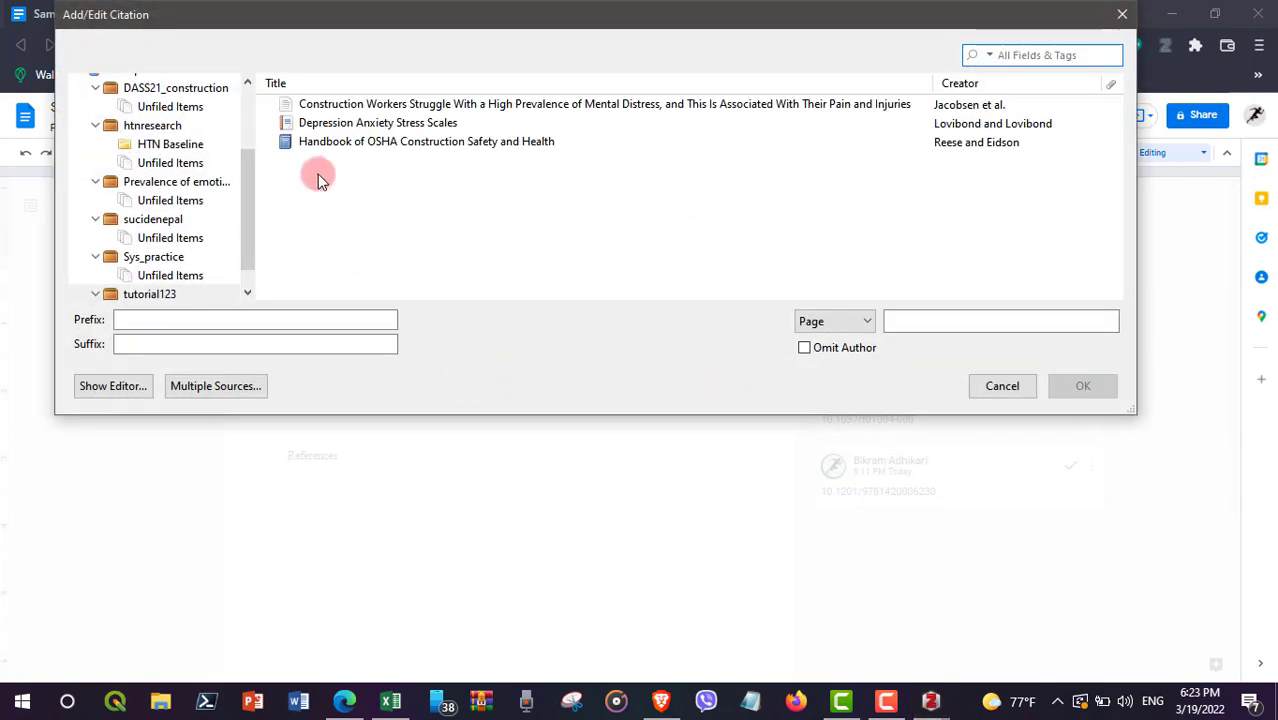
pyautogui.click(384, 106)
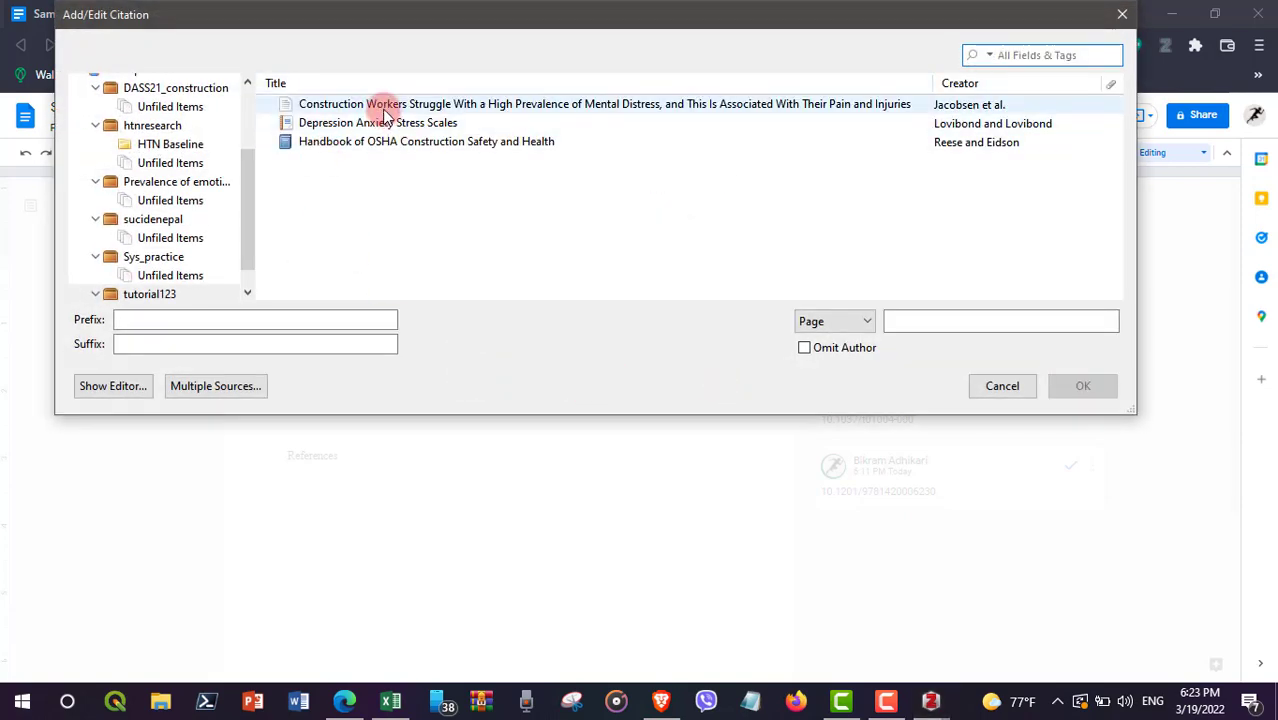
pyautogui.click(1083, 385)
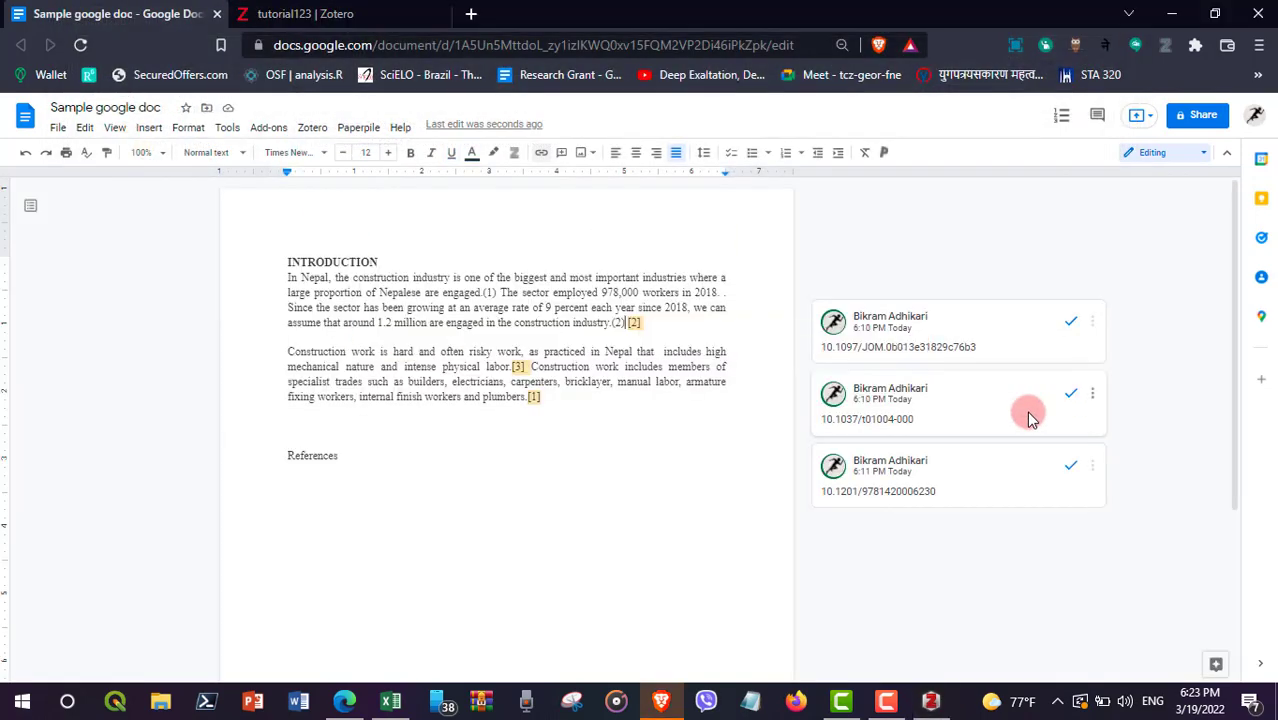
pyautogui.press('BackSpace')
pyautogui.press('BackSpace')
pyautogui.press('BackSpace')
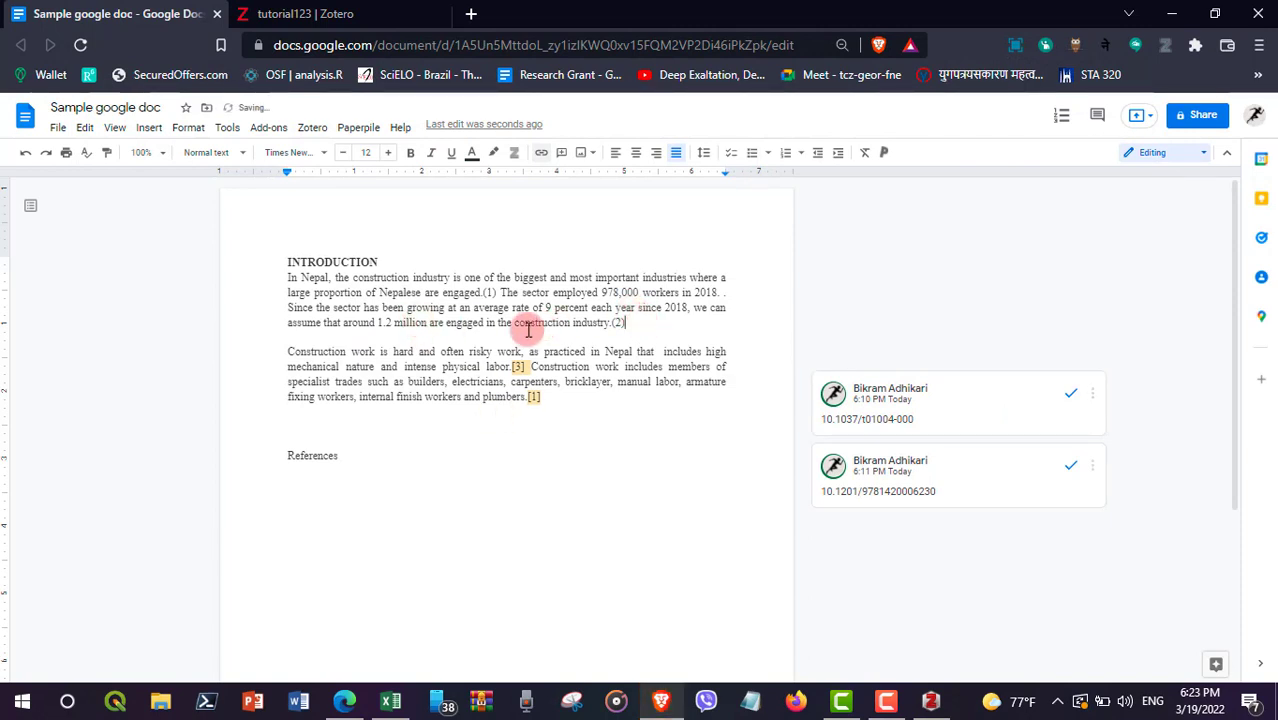
# Step: Cite Depression Anxiety Stress Scales as (3) after the intense physical labor sentence
pyautogui.click(516, 367)
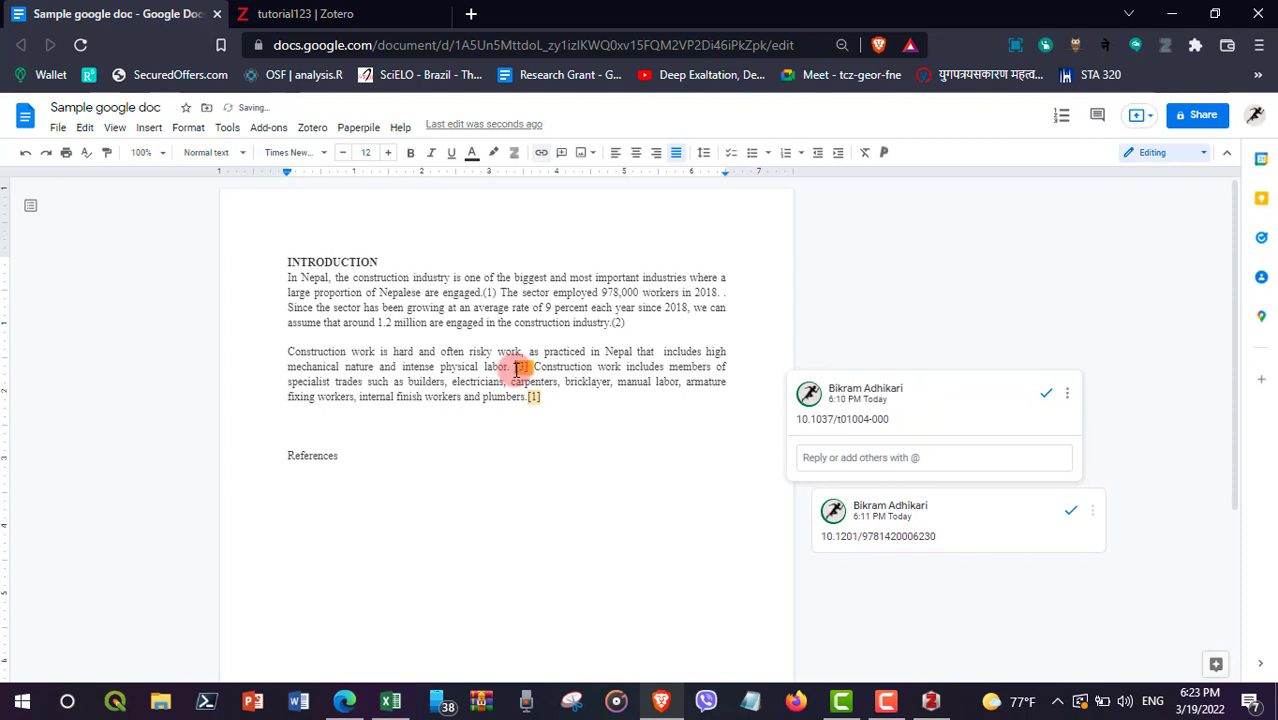
pyautogui.click(311, 128)
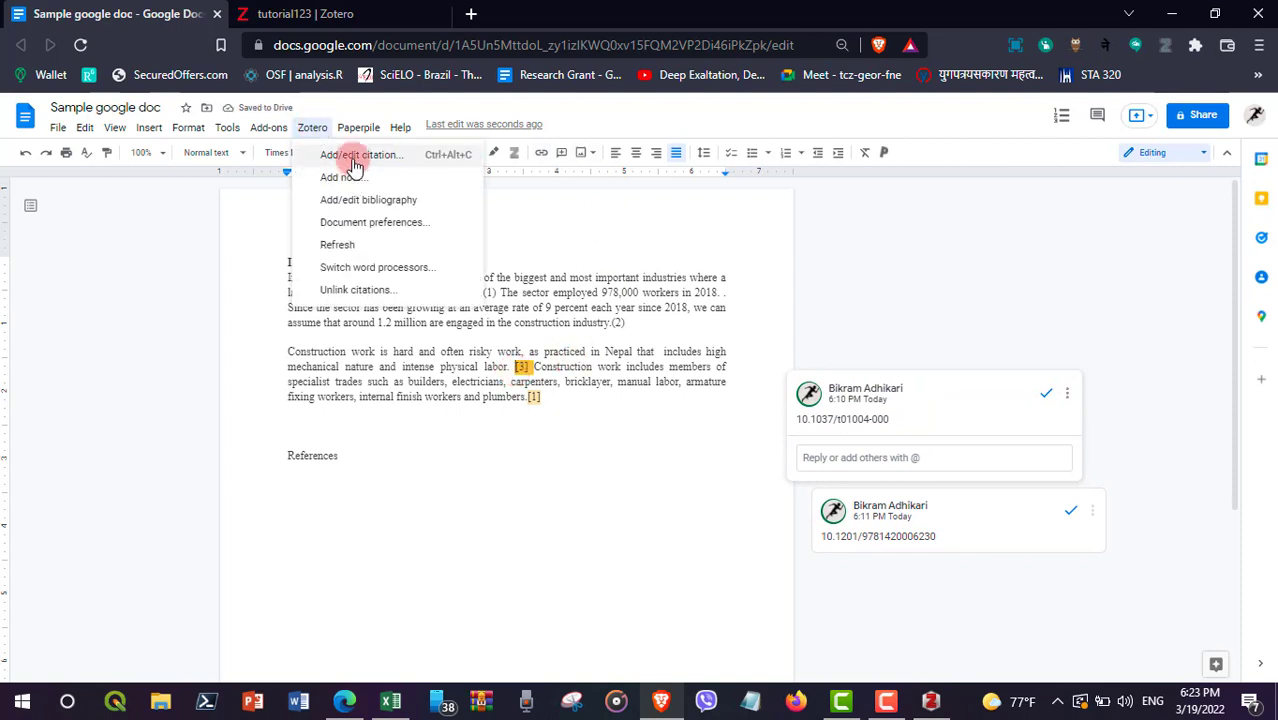
pyautogui.click(348, 155)
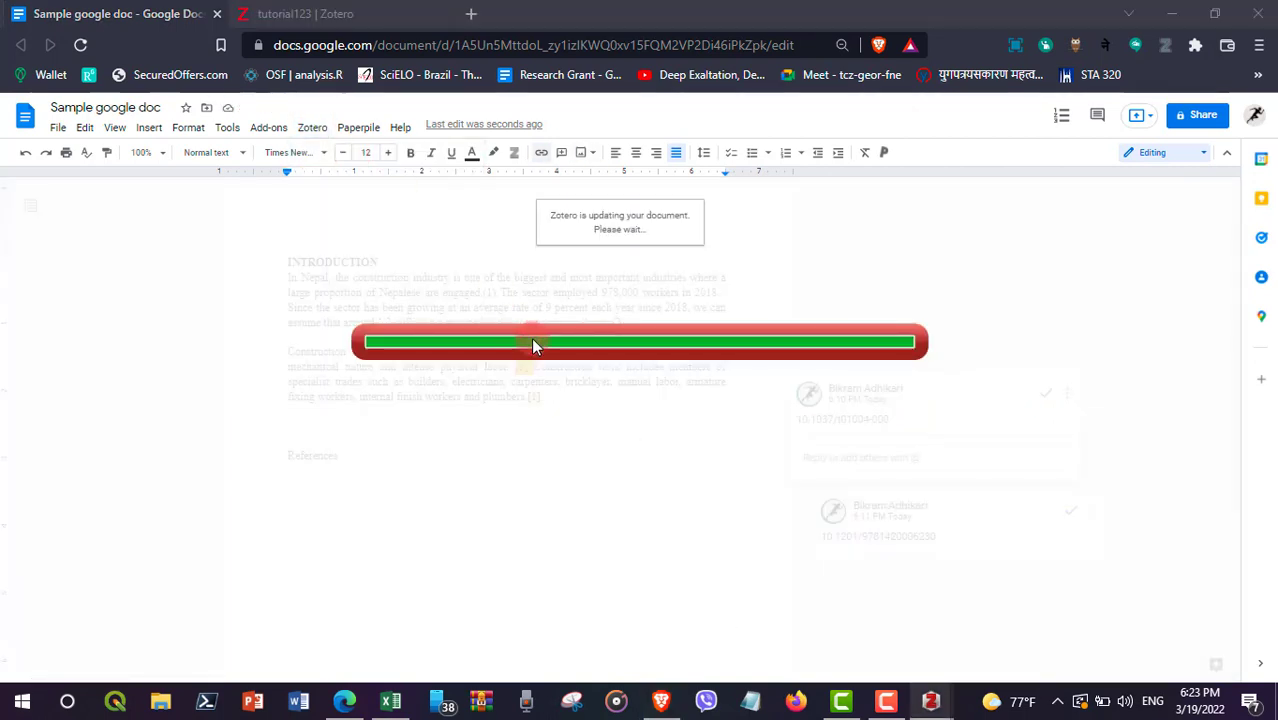
pyautogui.click(386, 322)
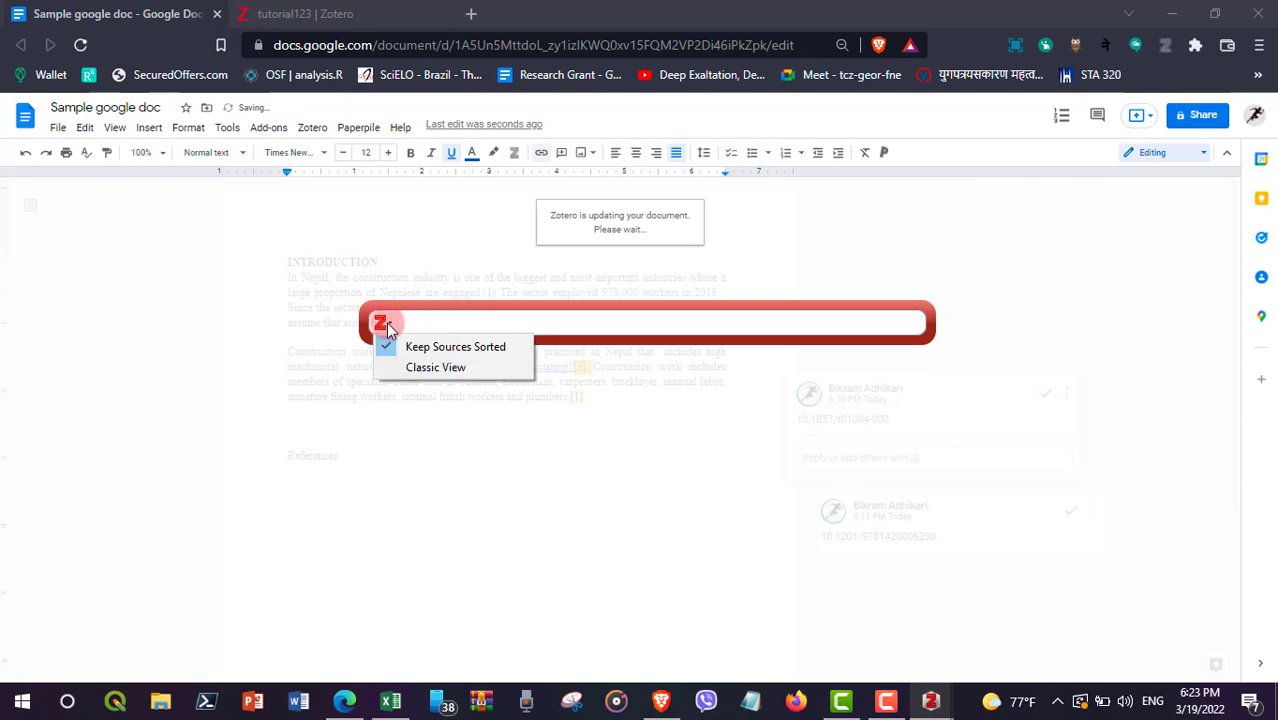
pyautogui.click(420, 367)
pyautogui.click(338, 123)
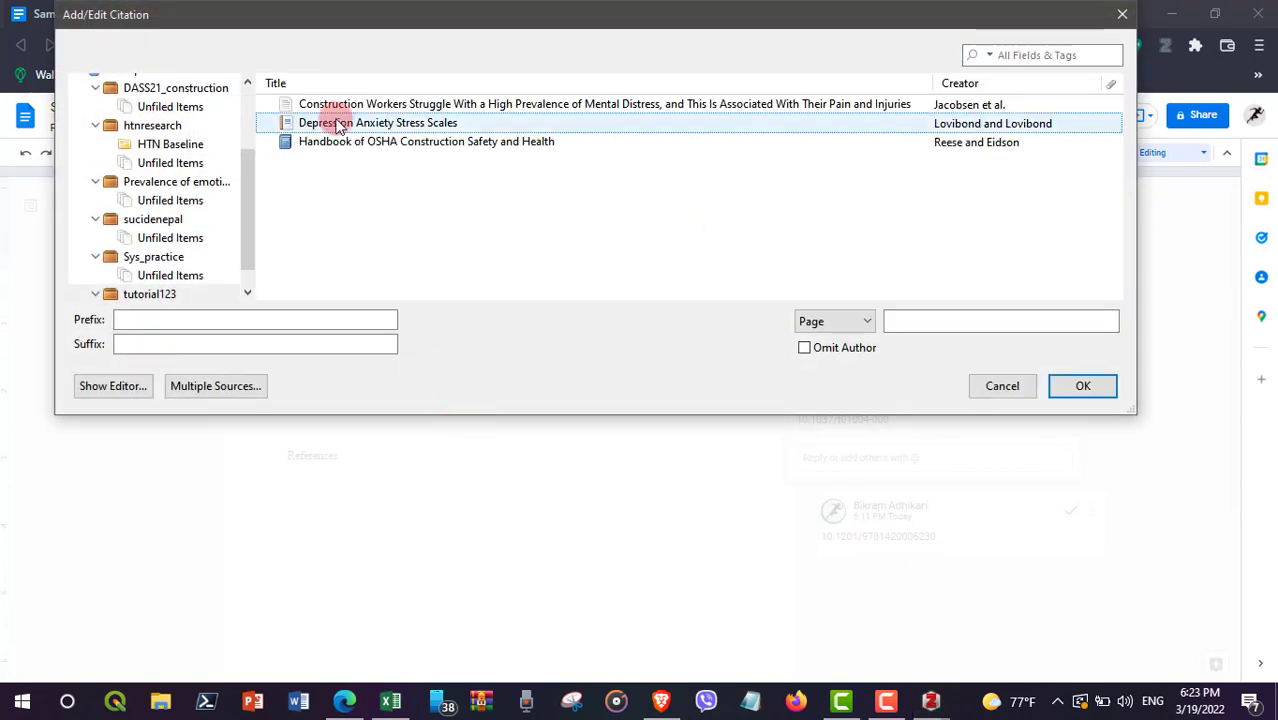
pyautogui.click(1081, 386)
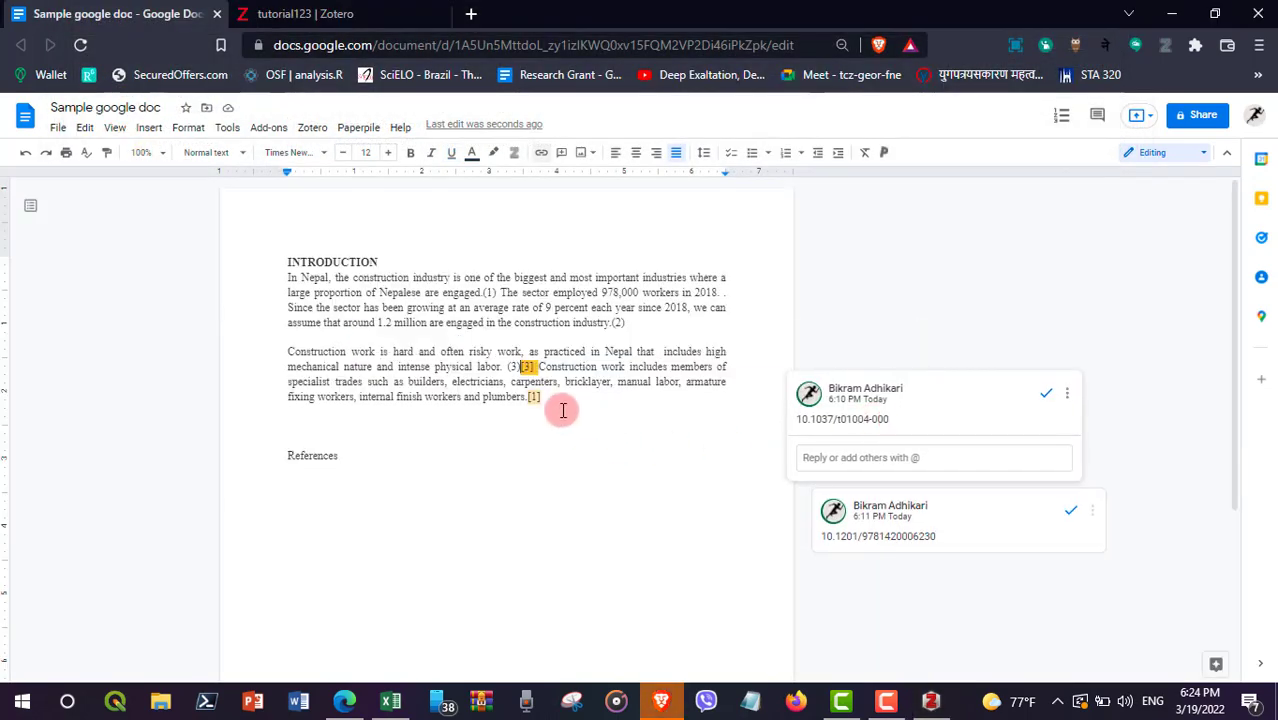
pyautogui.click(550, 400)
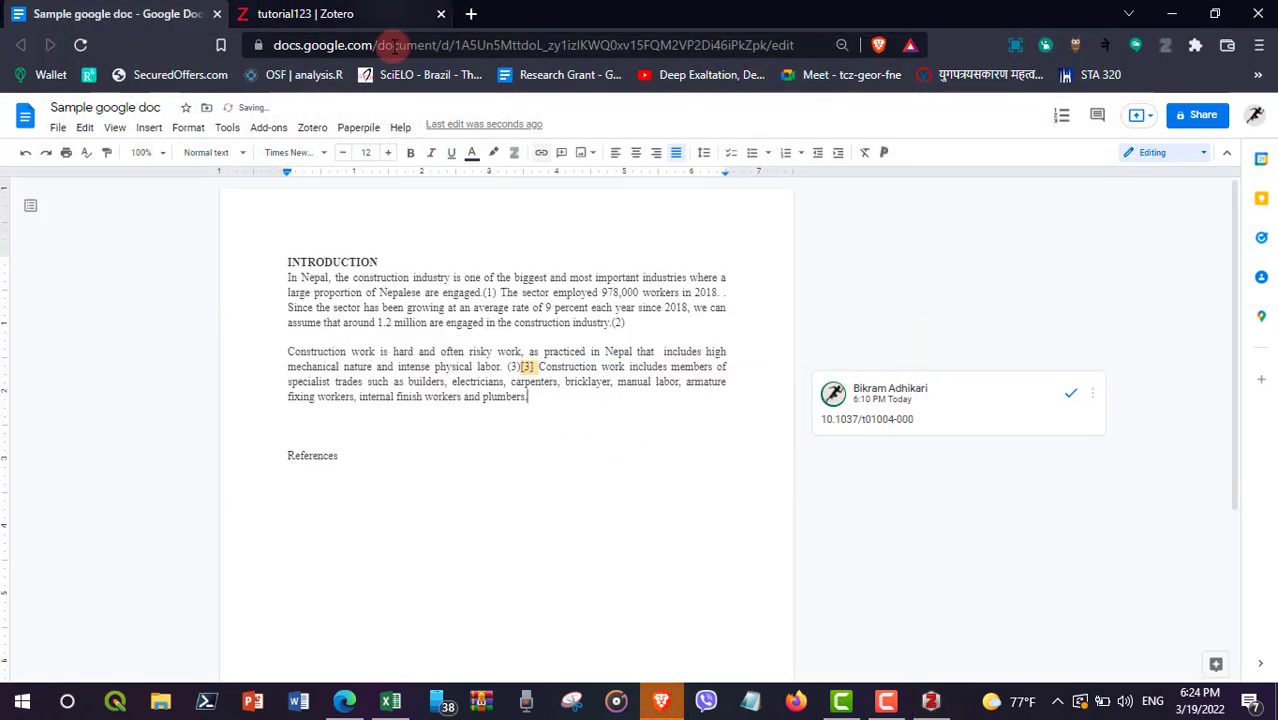
pyautogui.click(268, 127)
# Step: Cite the Handbook of OSHA Construction Safety and Health as (1) after 'plumbers.'
pyautogui.click(310, 128)
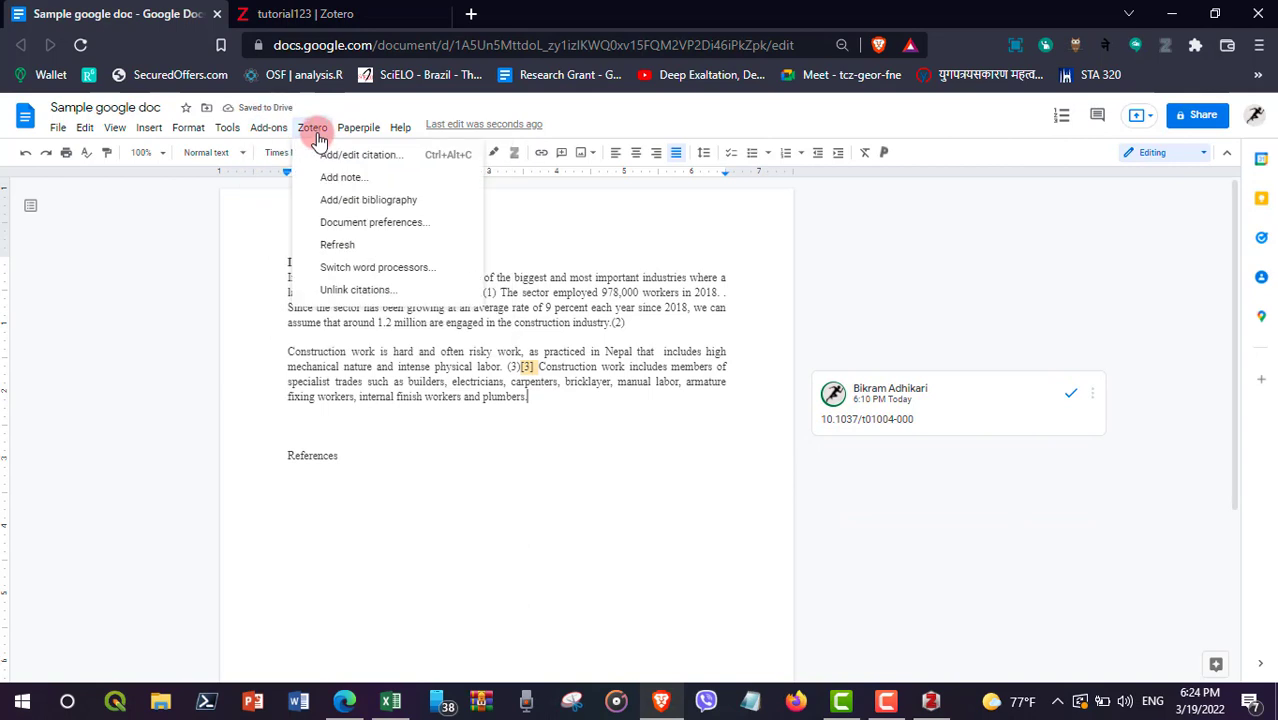
pyautogui.click(352, 160)
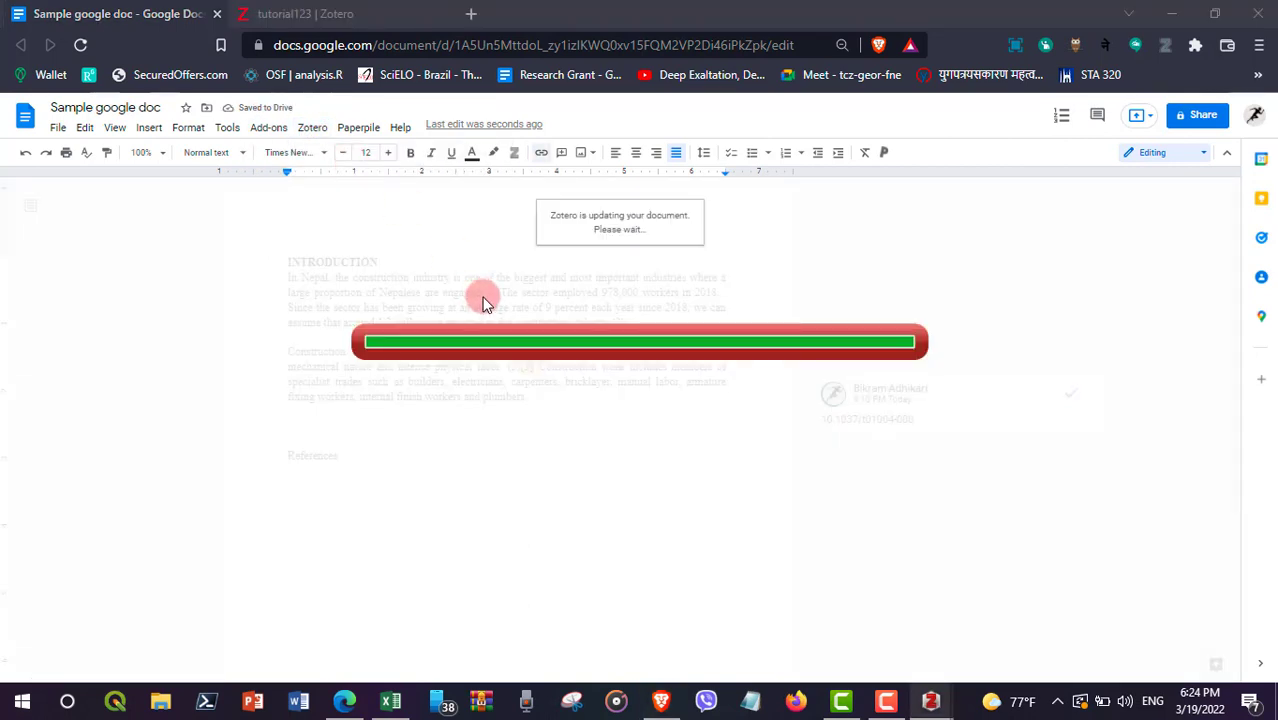
pyautogui.click(381, 323)
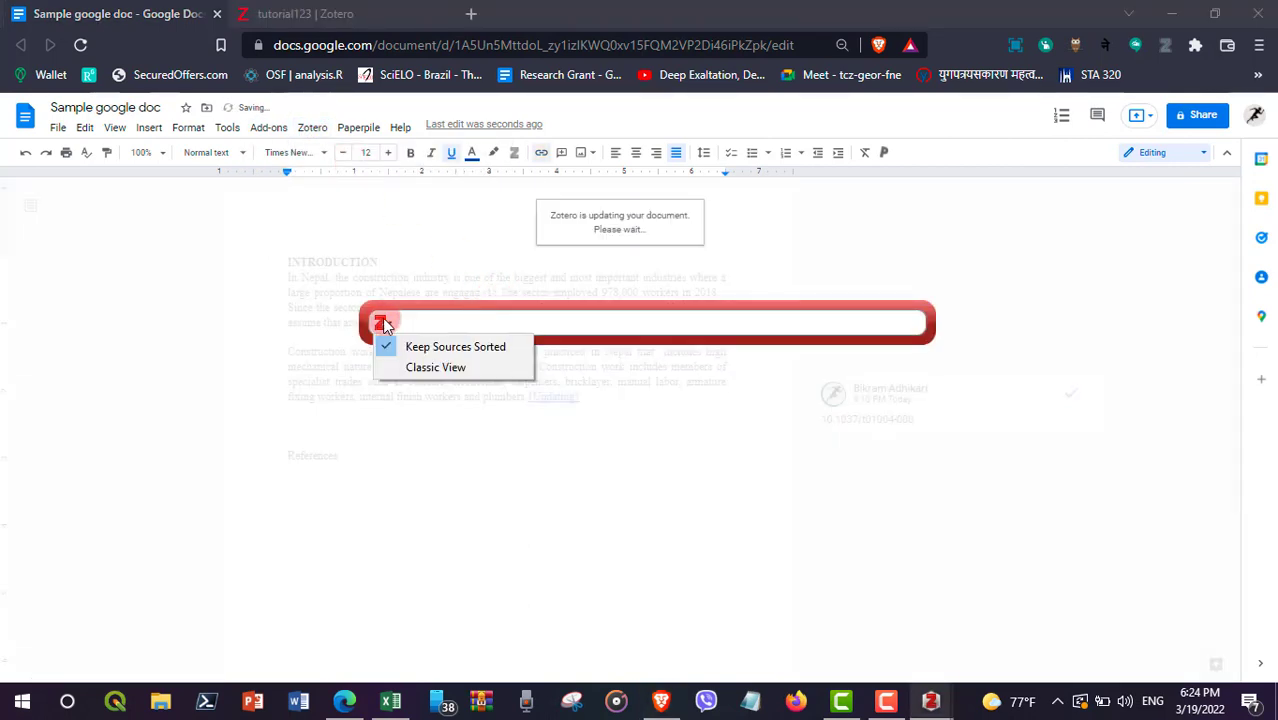
pyautogui.click(403, 360)
pyautogui.click(337, 141)
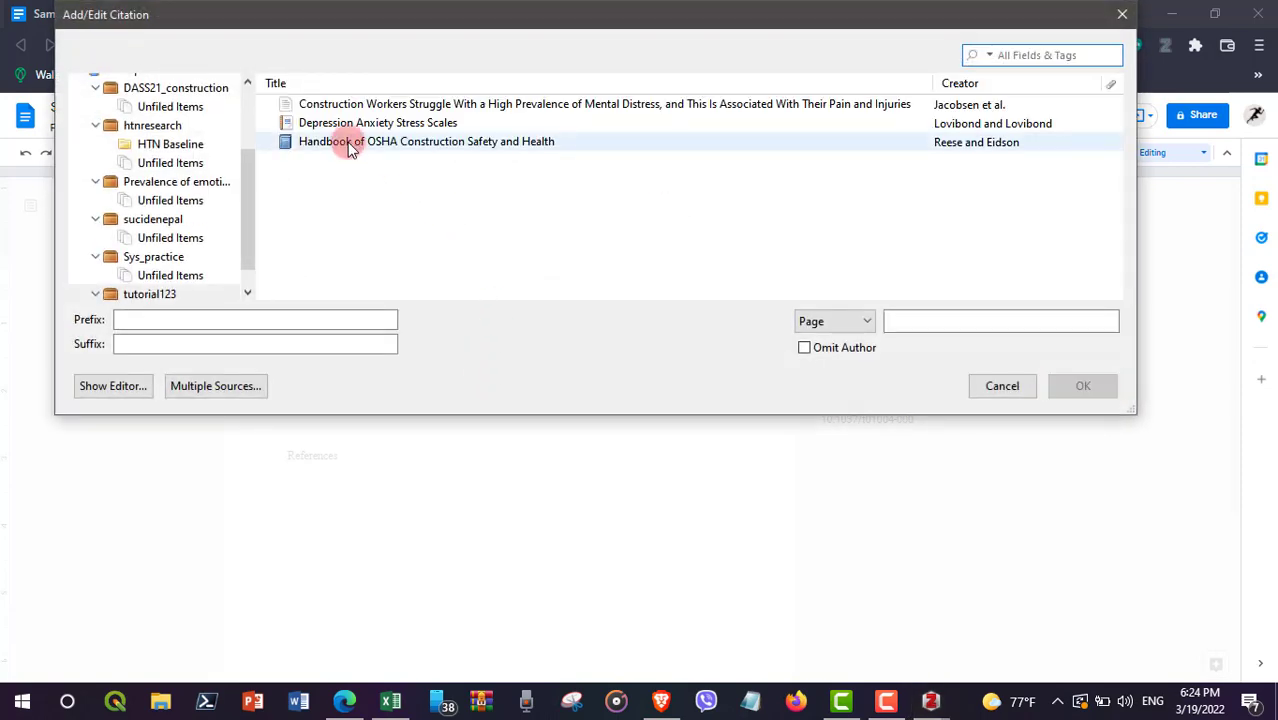
pyautogui.click(1084, 387)
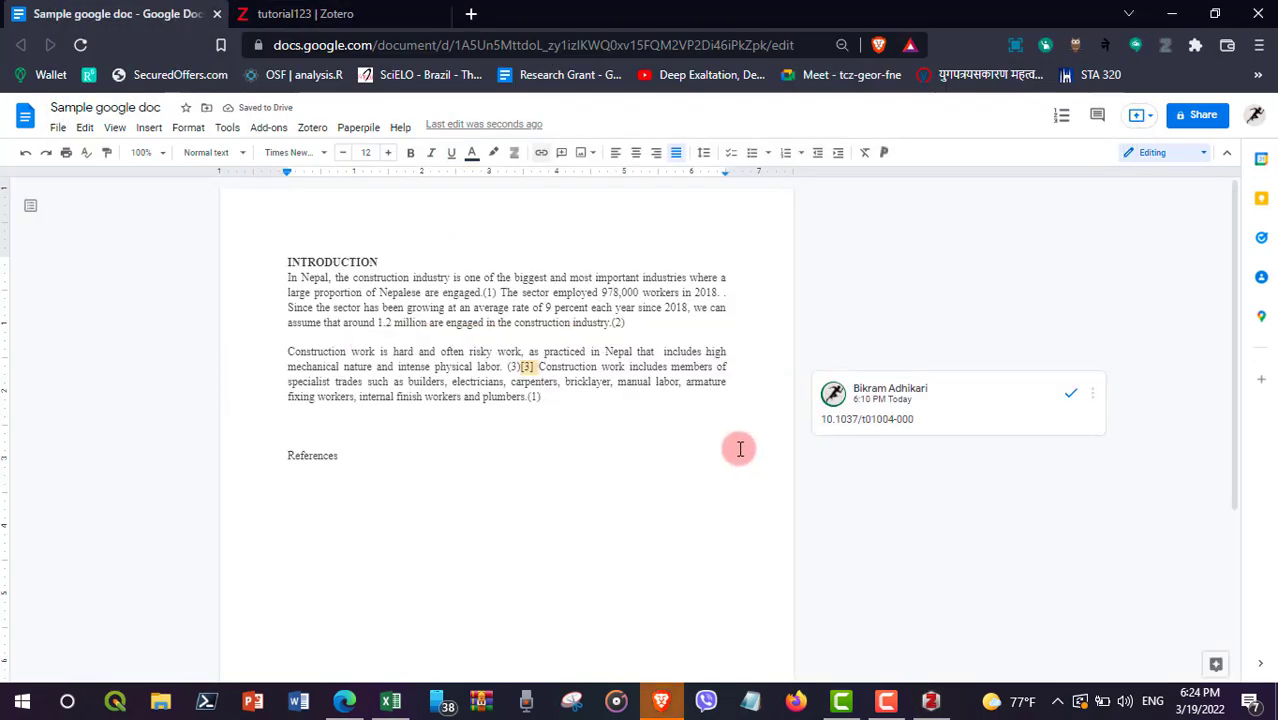
# Step: Delete the leftover [3] marker after 'labor.' and place the cursor after the (1) citation
pyautogui.click(535, 366)
pyautogui.press('BackSpace')
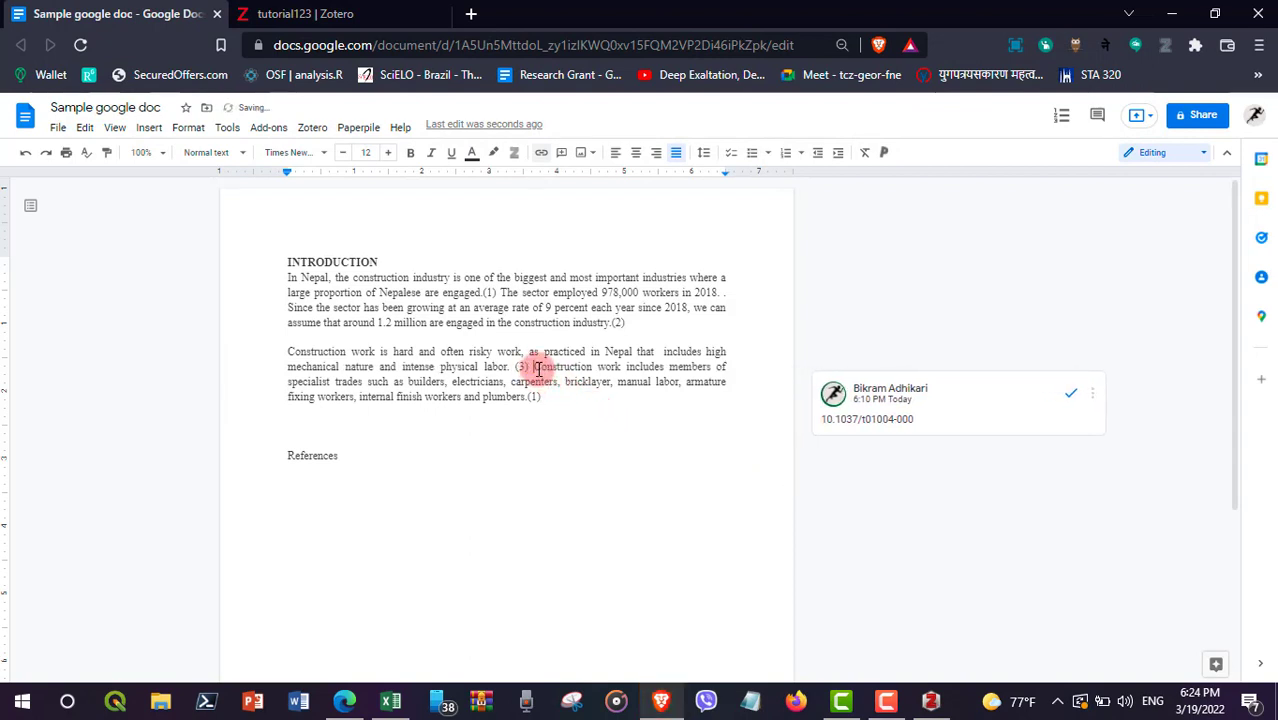
pyautogui.click(640, 400)
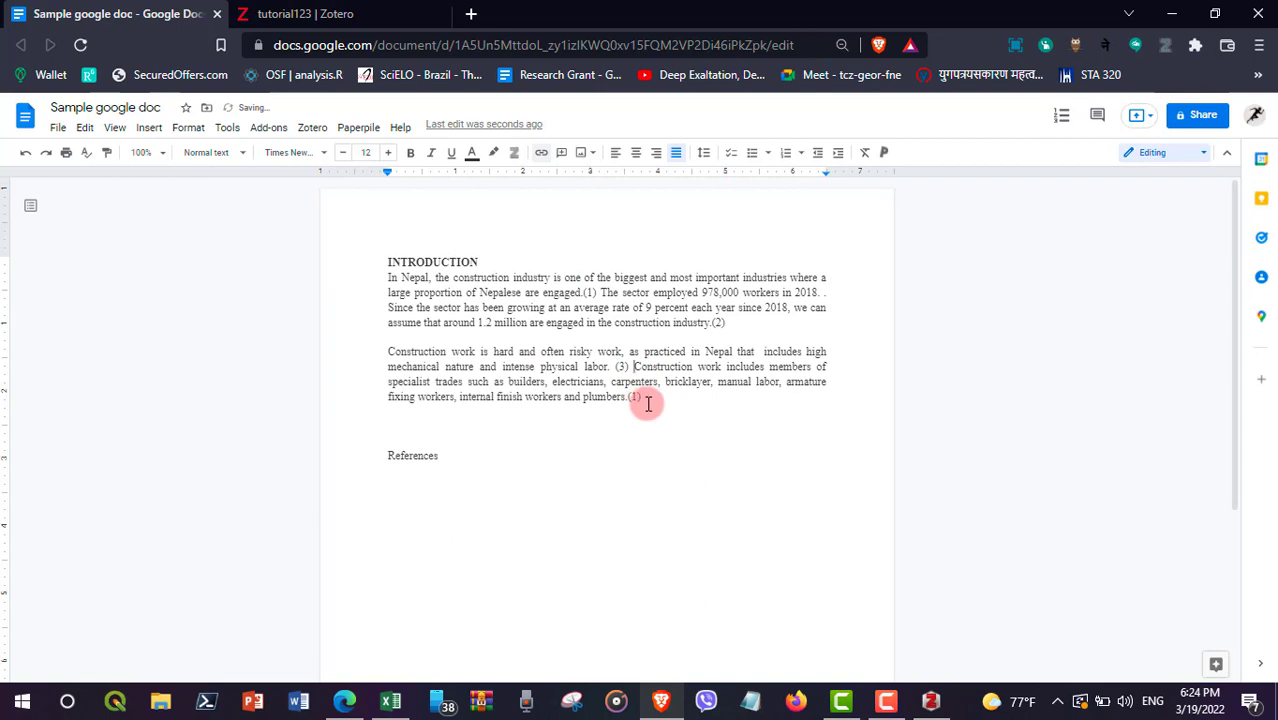
pyautogui.click(648, 403)
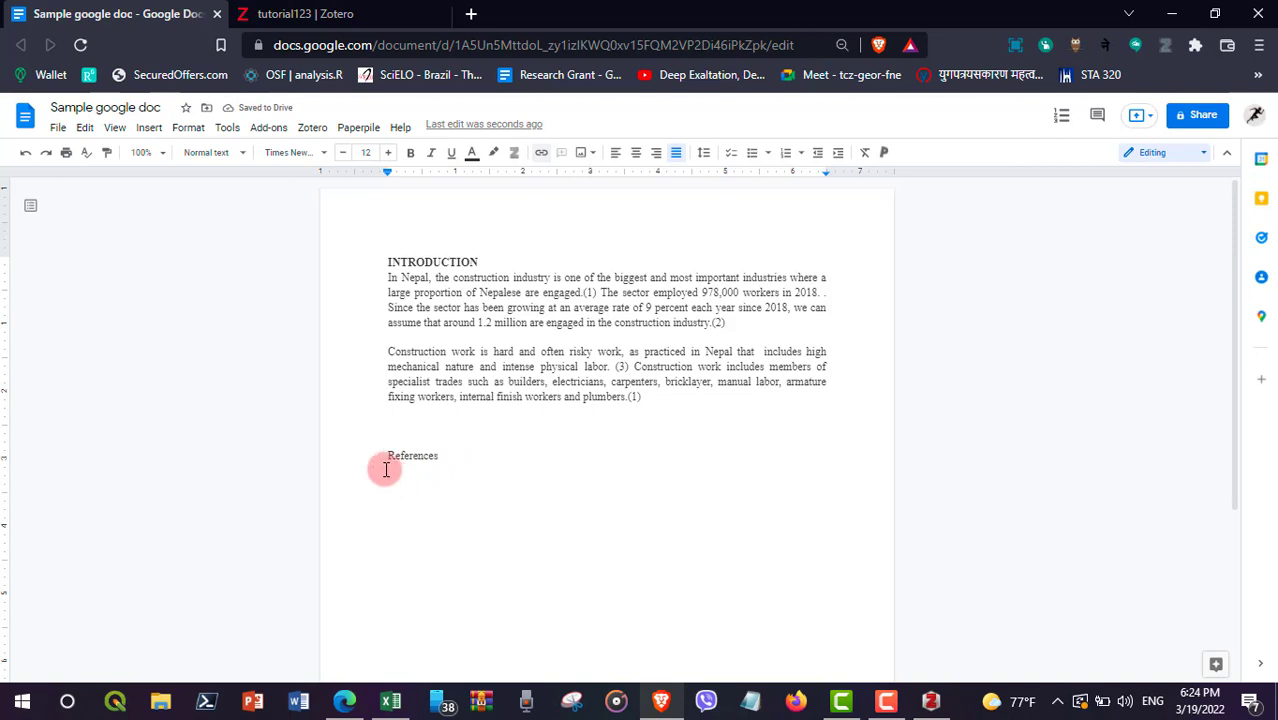
# Step: Insert a Zotero bibliography listing the three cited sources, numbered 1 to 3, under References
pyautogui.click(312, 127)
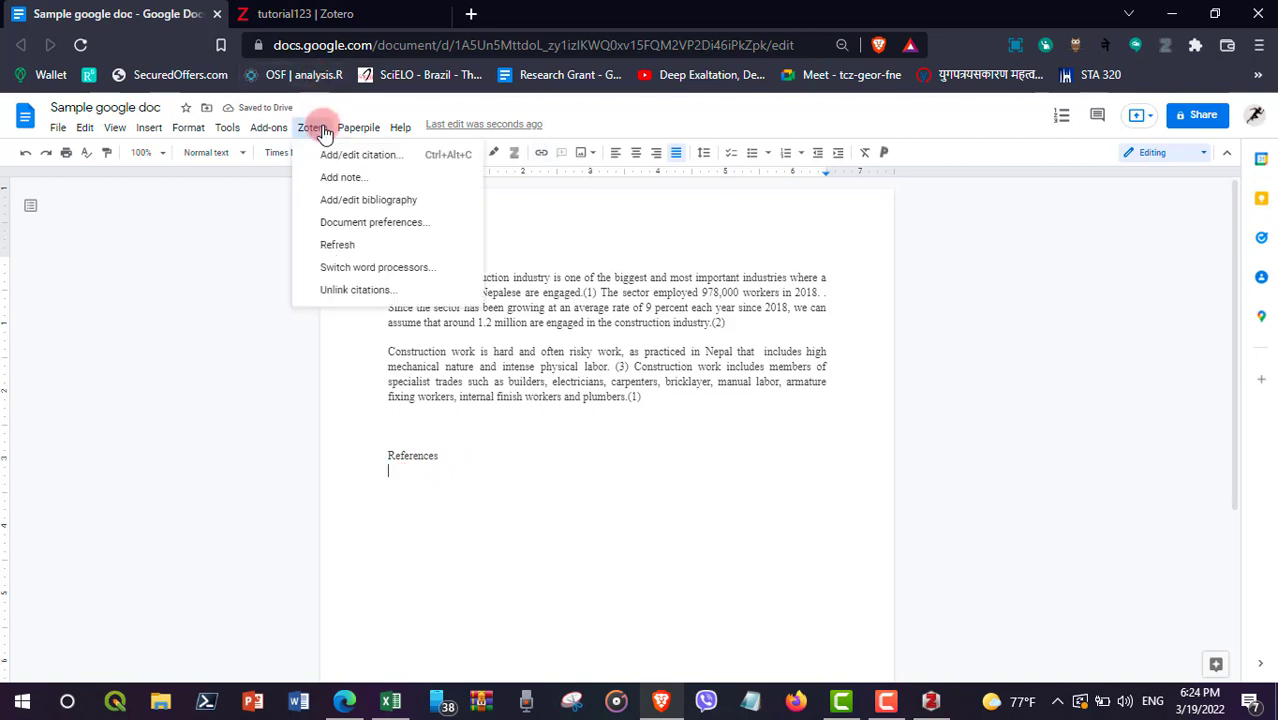
pyautogui.click(370, 203)
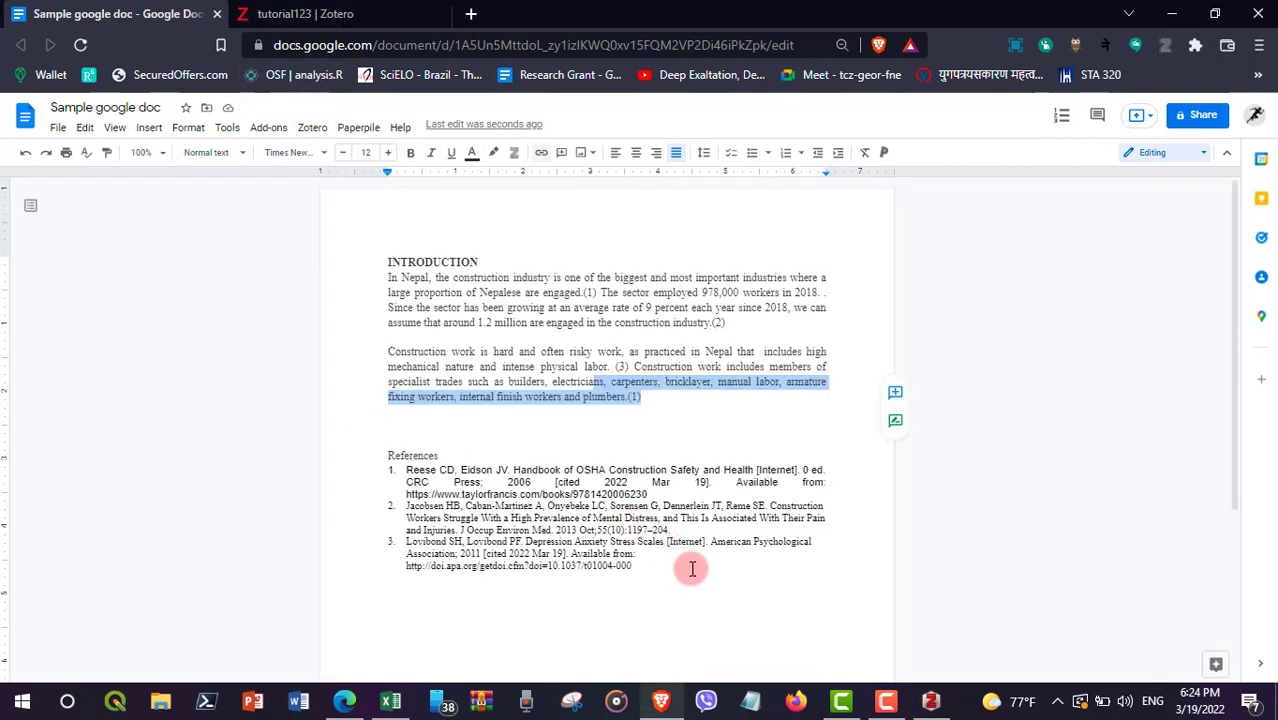
pyautogui.moveTo(690, 565); pyautogui.dragTo(302, 484)
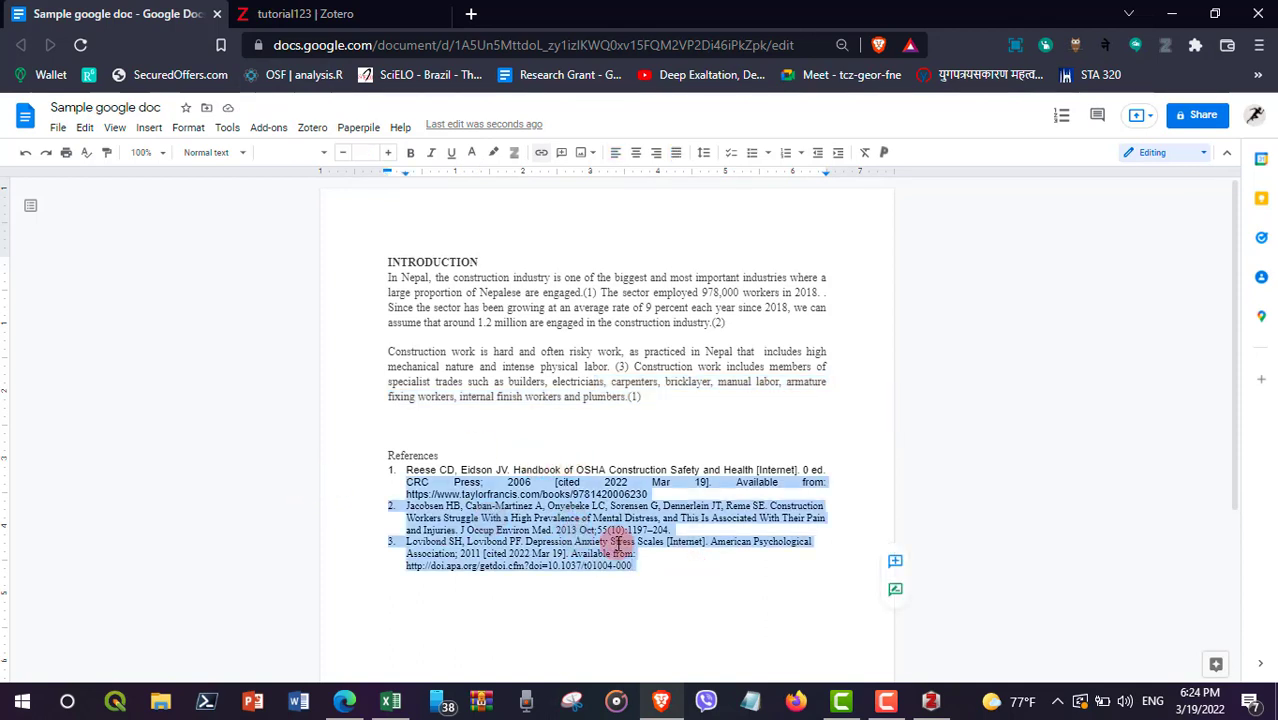
pyautogui.click(622, 588)
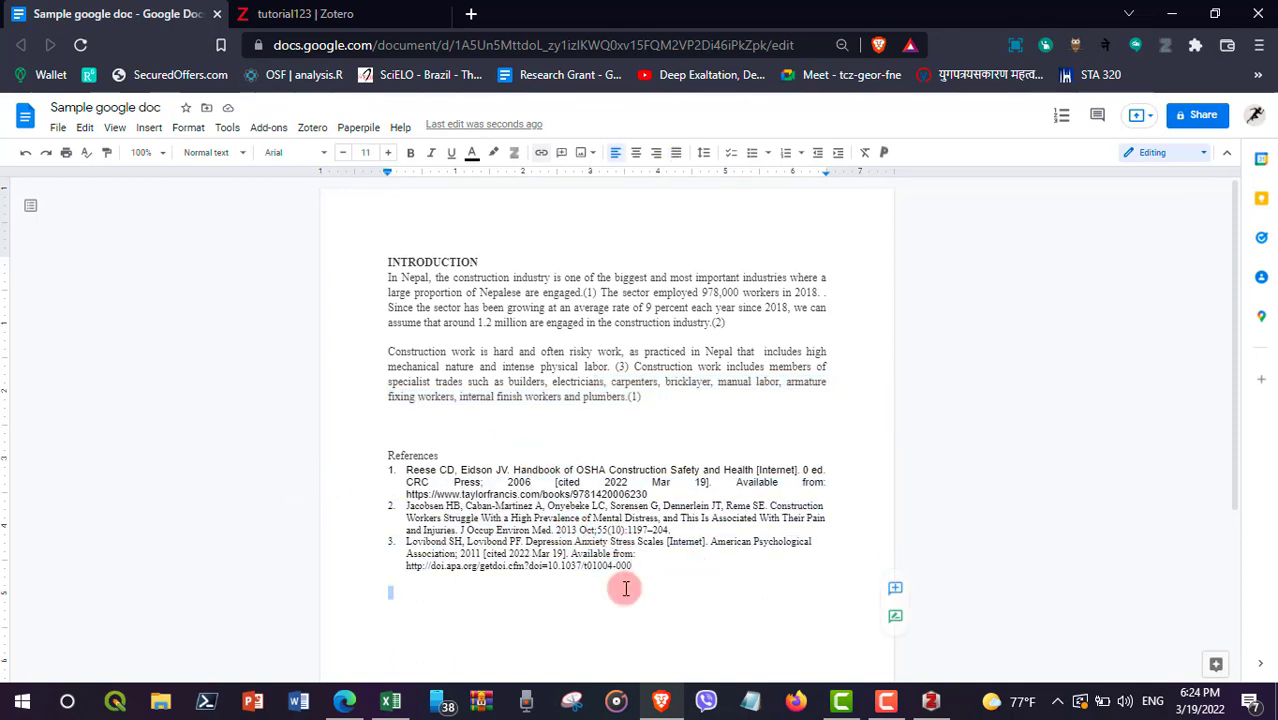
pyautogui.click(313, 130)
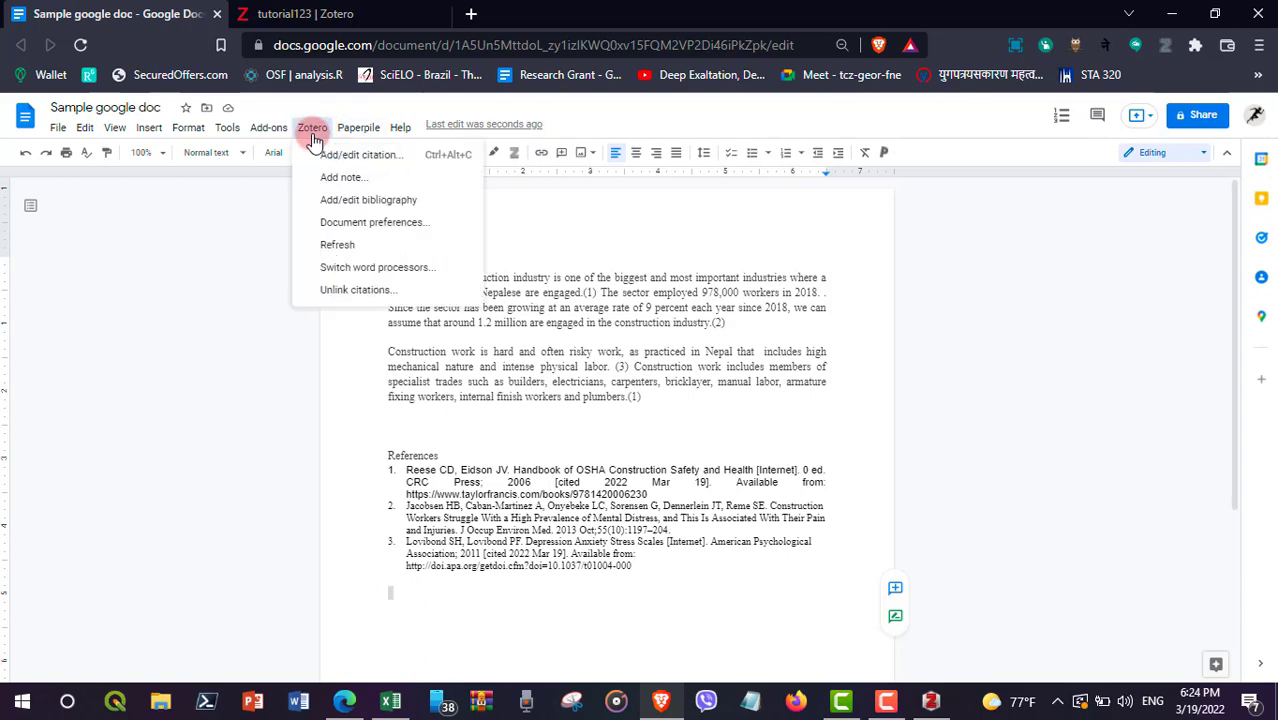
# Step: Set the Zotero document citation style to American Political Science Association
pyautogui.click(371, 221)
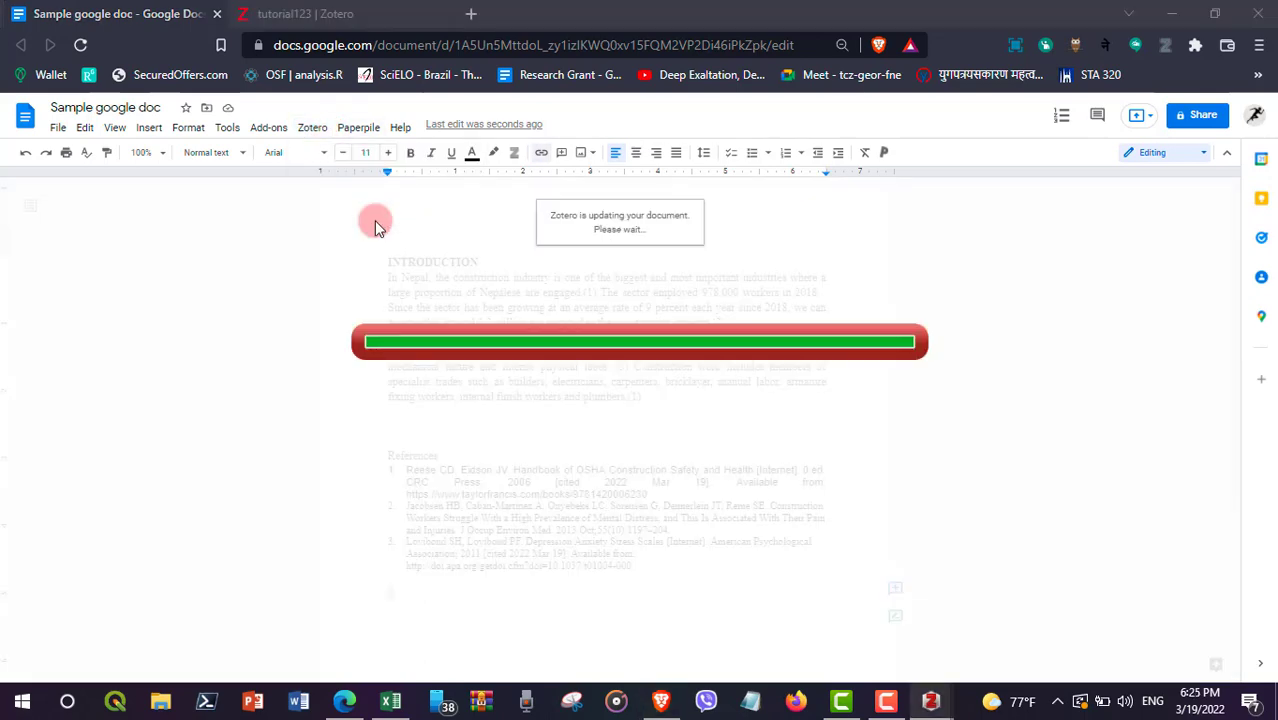
pyautogui.scroll(4, 425, 150)
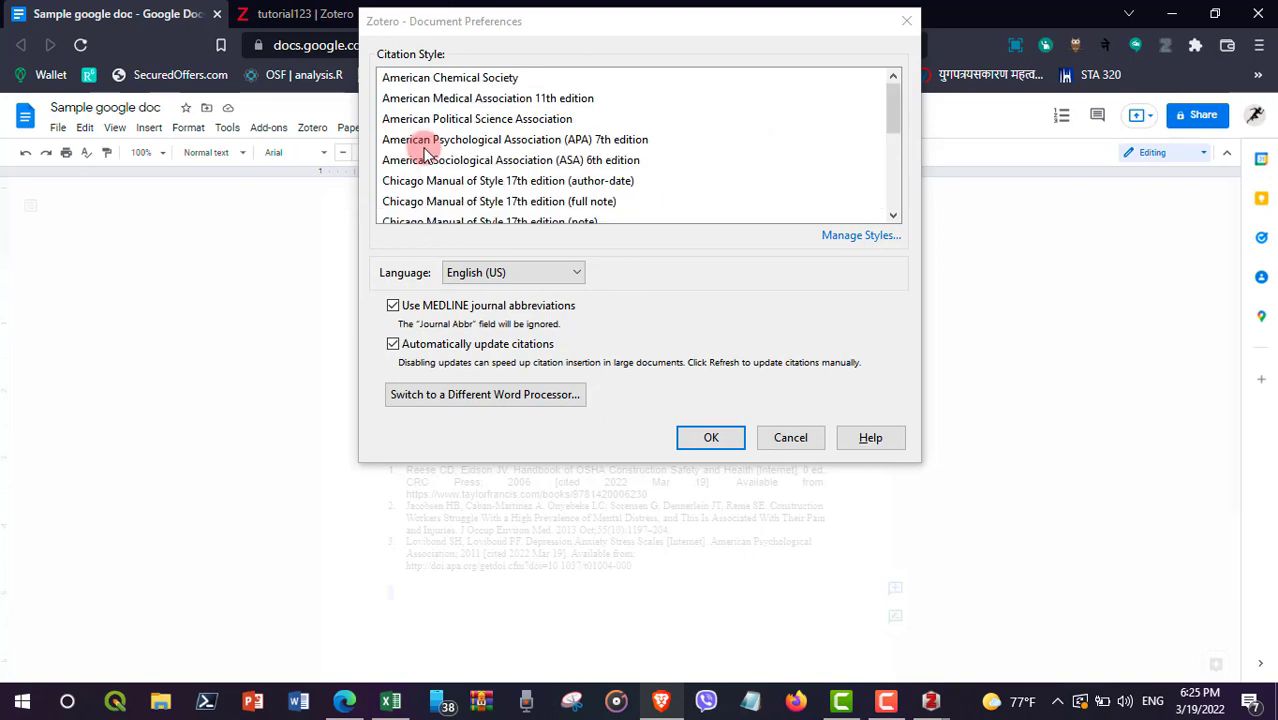
pyautogui.click(460, 121)
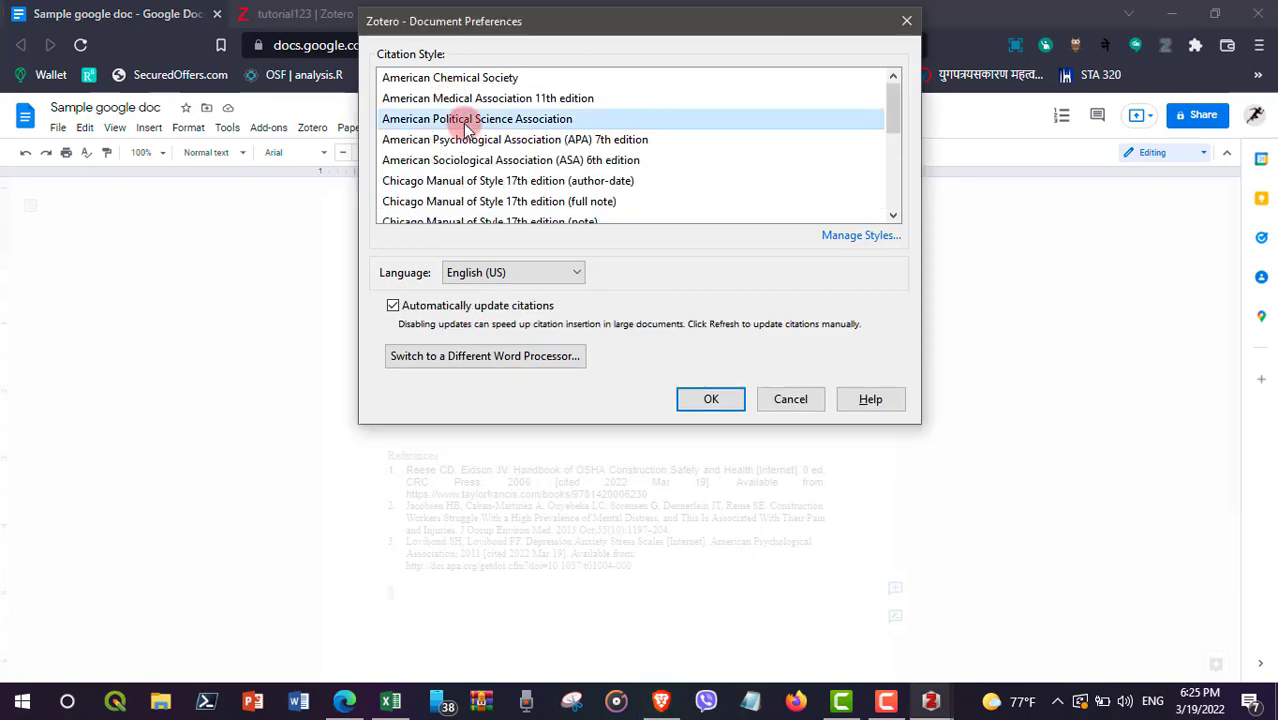
pyautogui.click(734, 395)
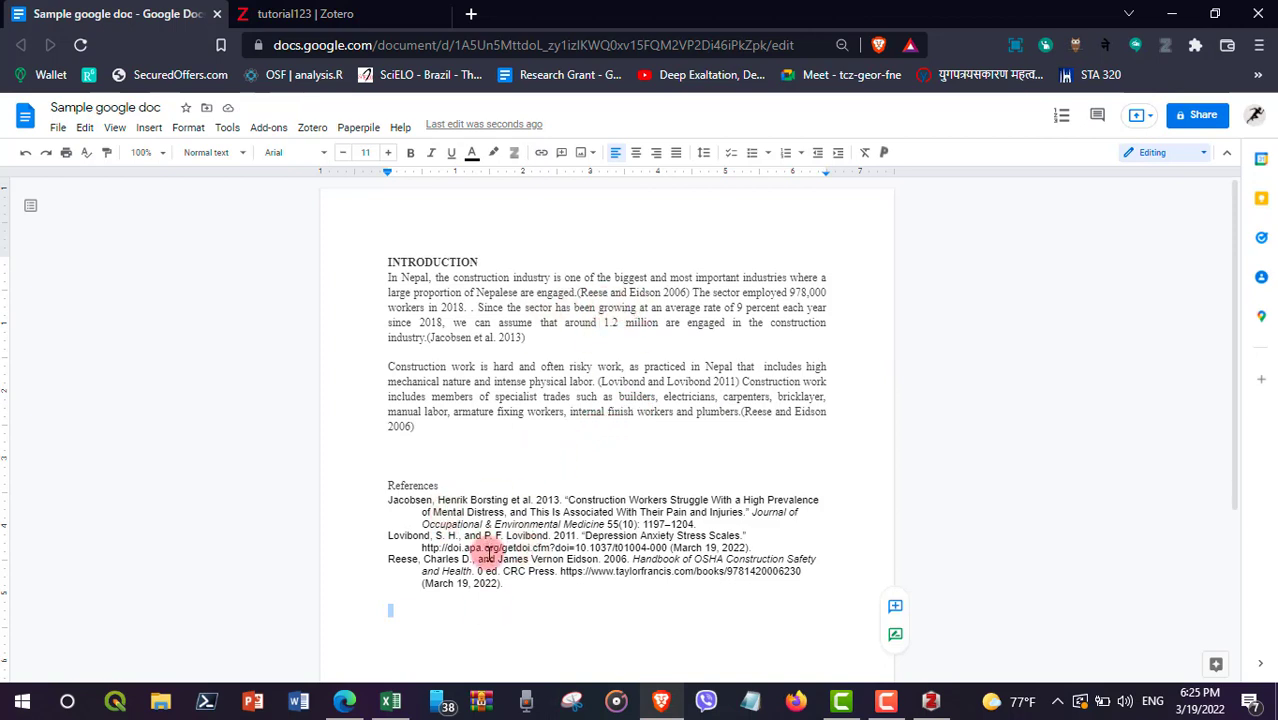
# Step: Refresh all Zotero citations and the bibliography into APSA author-year format
pyautogui.click(312, 128)
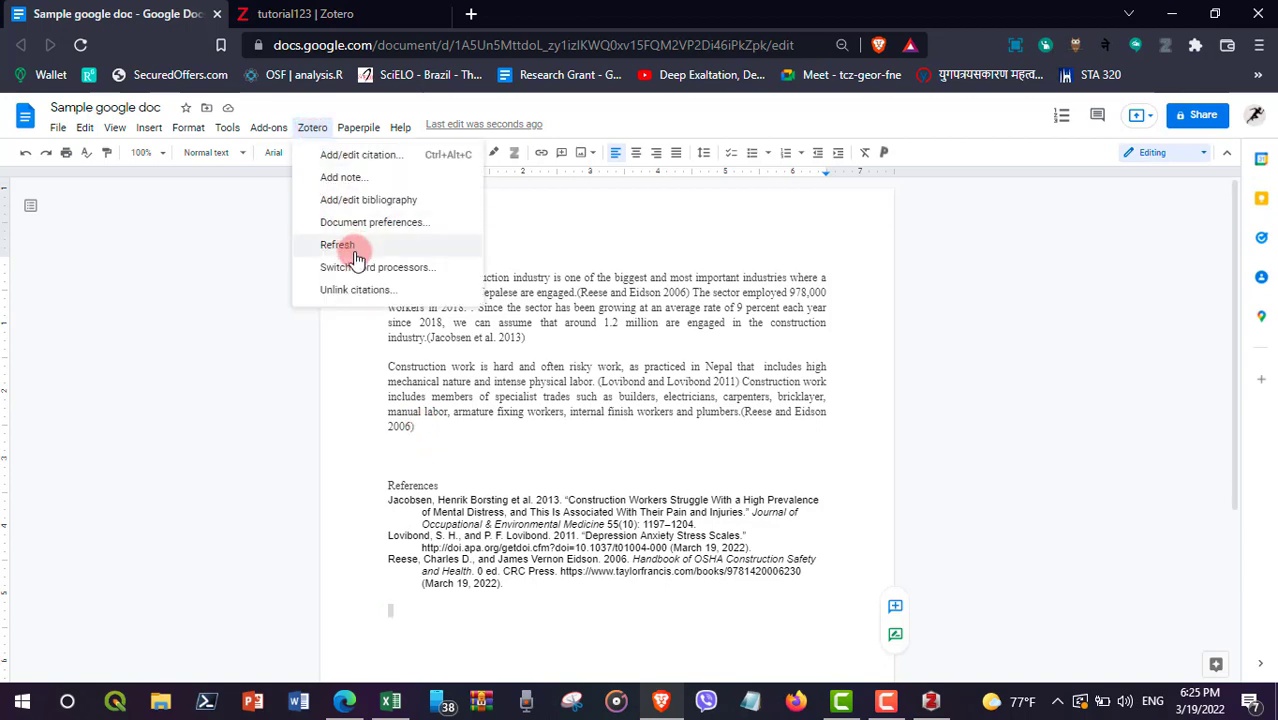
pyautogui.click(354, 251)
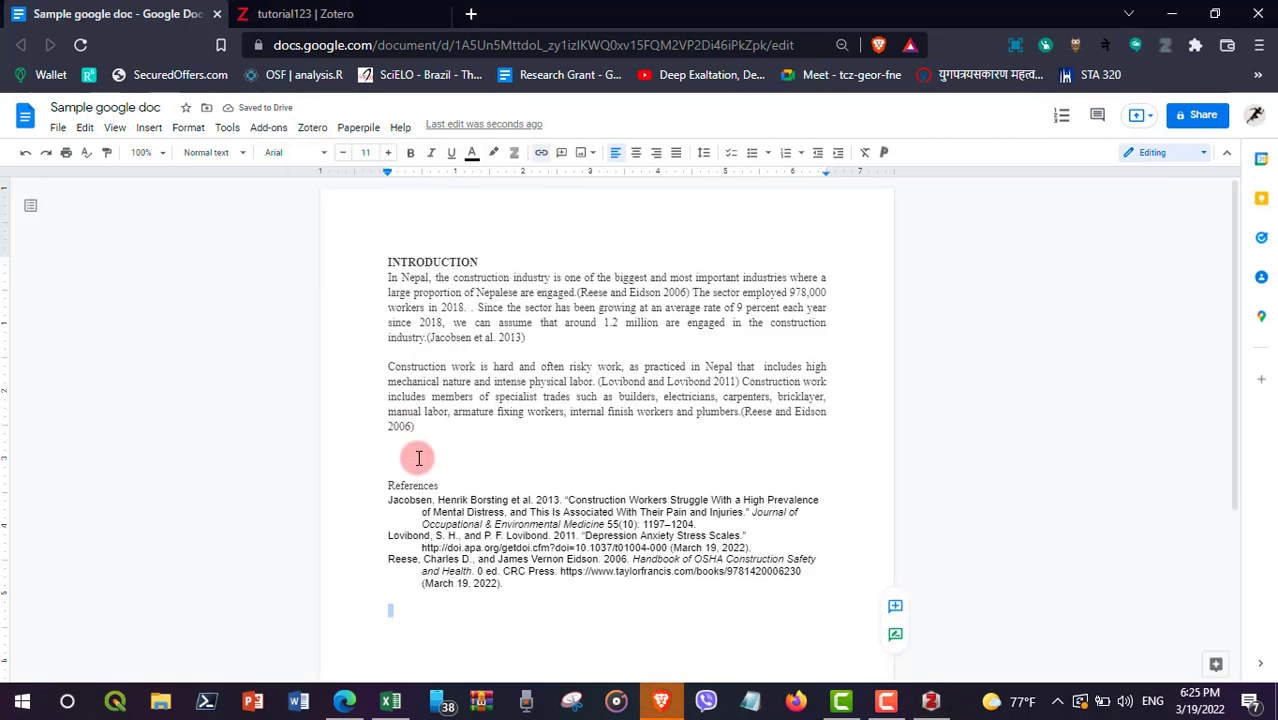
pyautogui.click(546, 455)
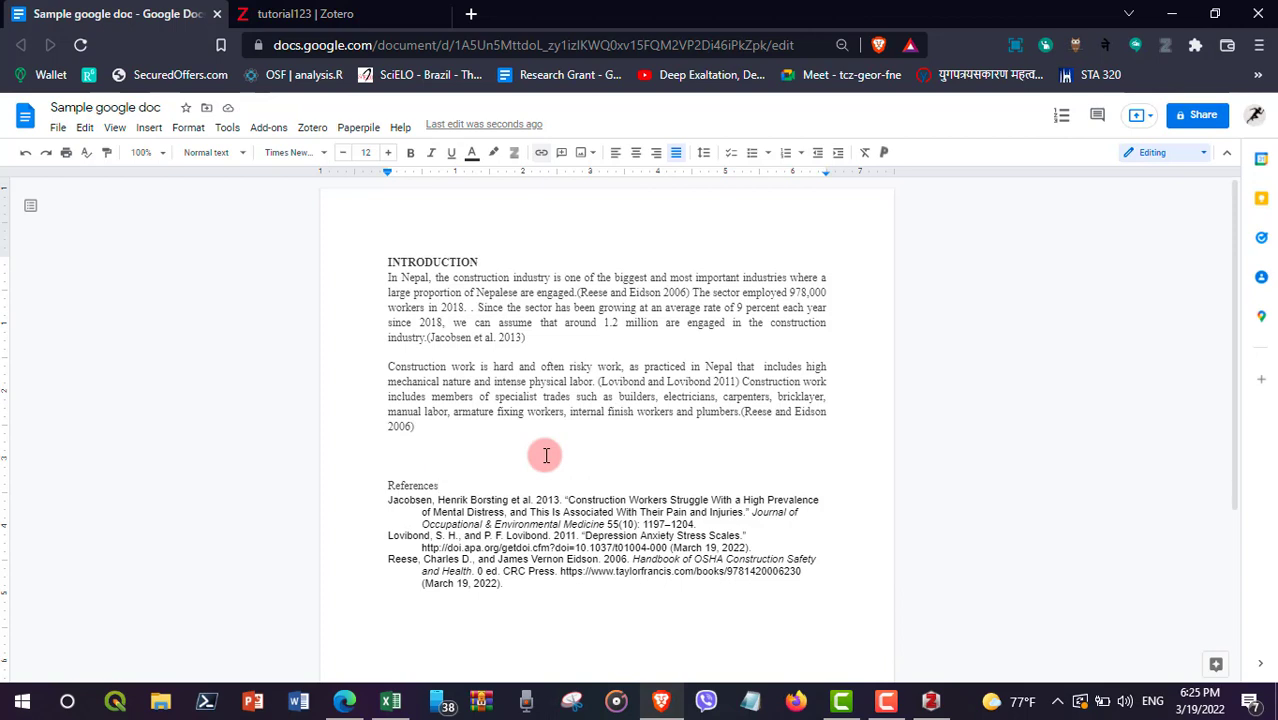